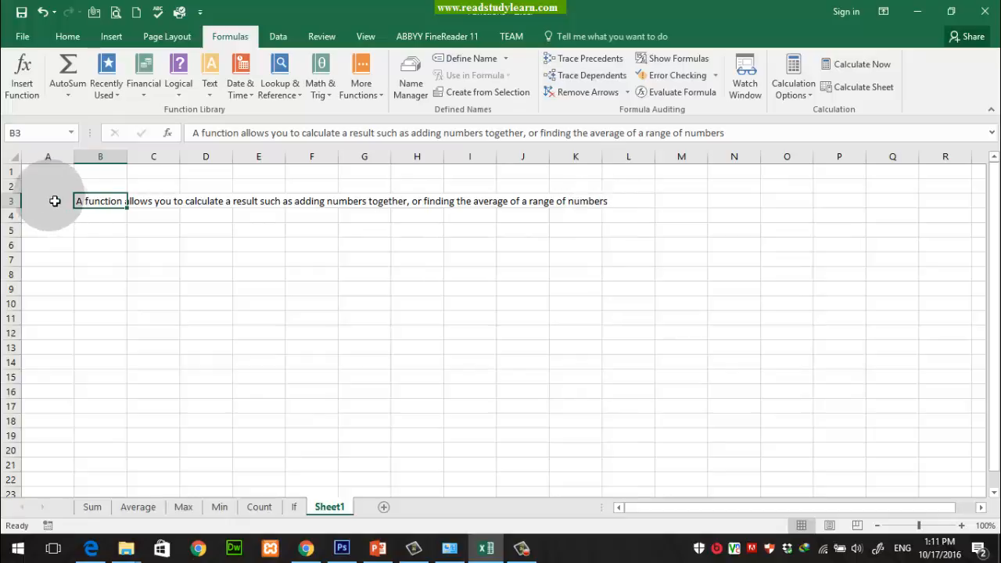
Open the Sum worksheet and bring up the formula commands.
click(92, 507)
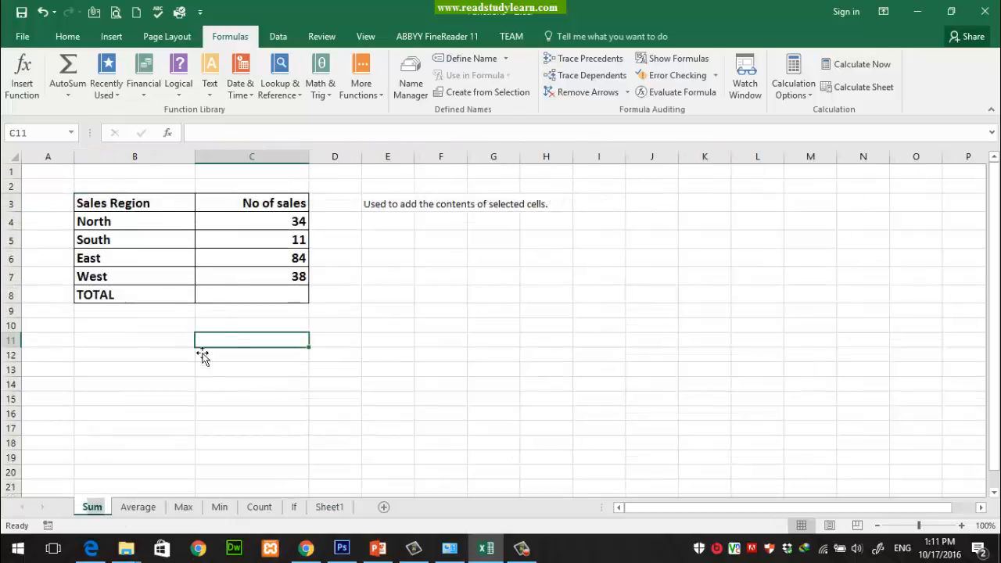
click(67, 36)
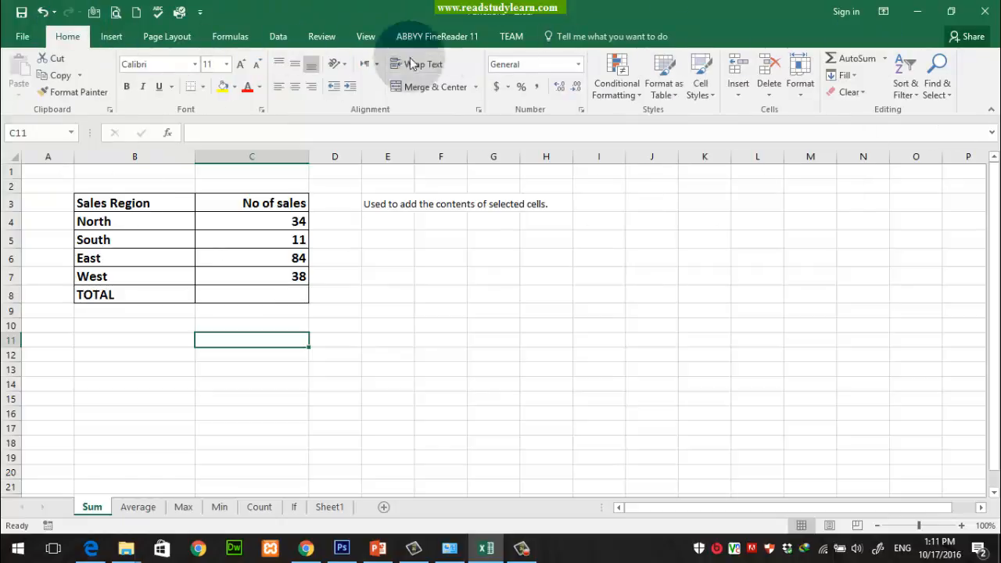
click(231, 37)
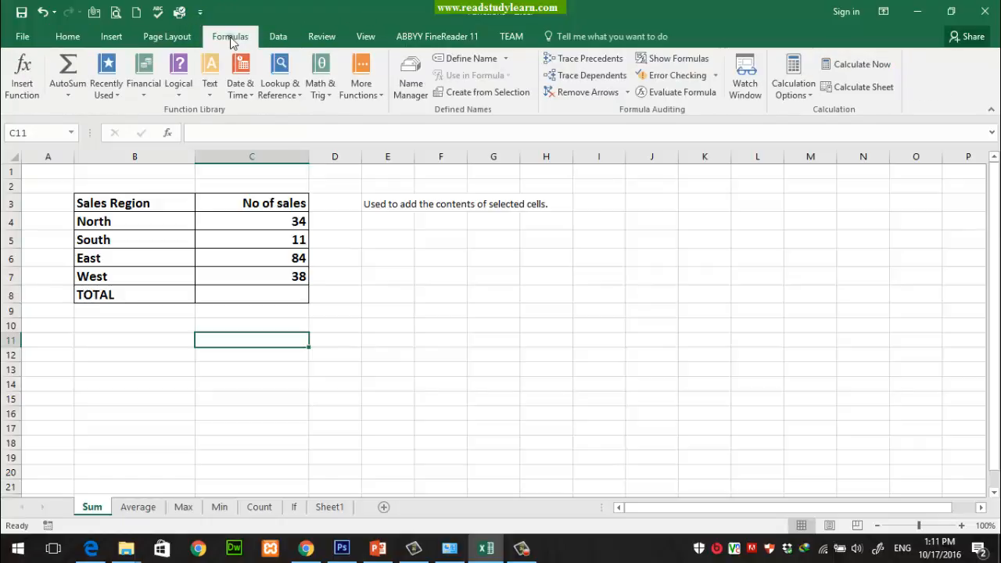
Switch to PowerPoint and review the Sum, Average, Max and Min entries on the Excel Formulas slide.
key(alt+Tab)
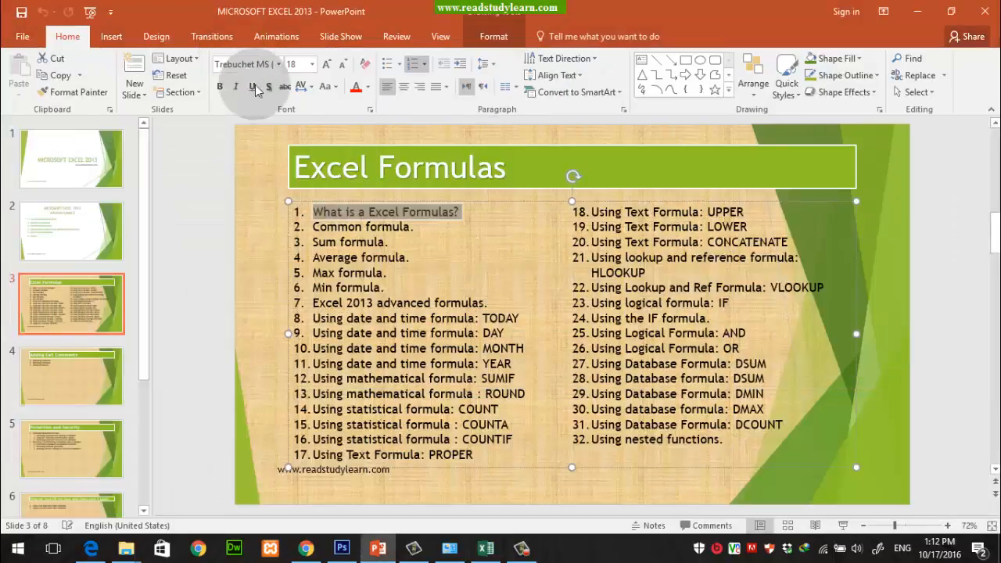
click(366, 265)
drag(313, 229, 397, 293)
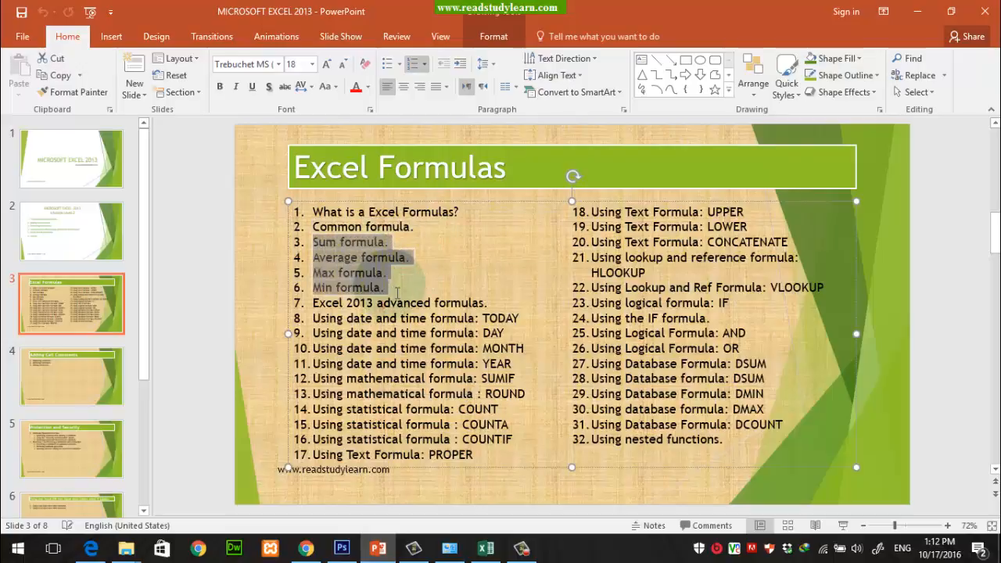
click(363, 273)
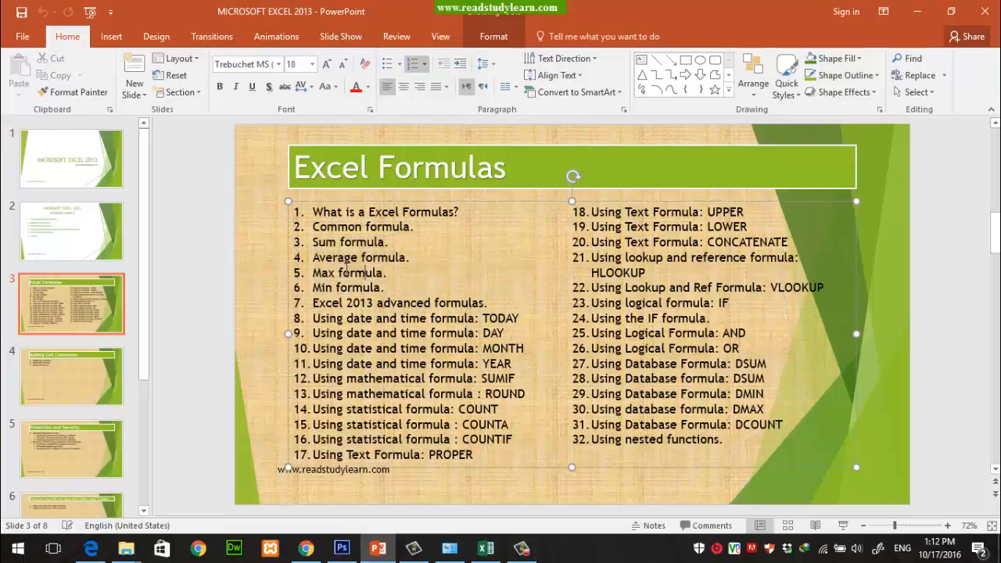
drag(317, 227, 397, 291)
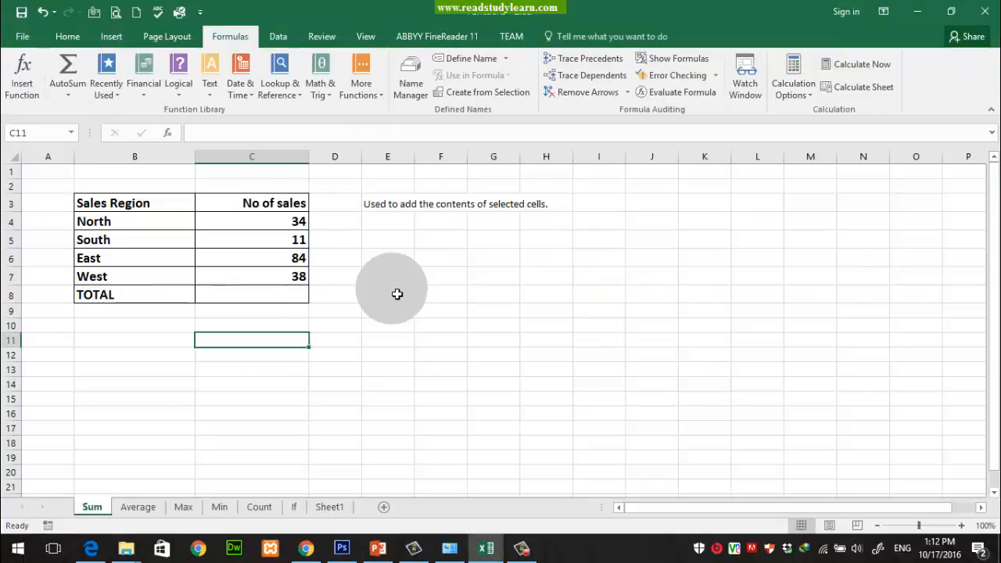
Back in Excel, examine the list of functions offered by AutoSum.
key(ctrl+shift+d)
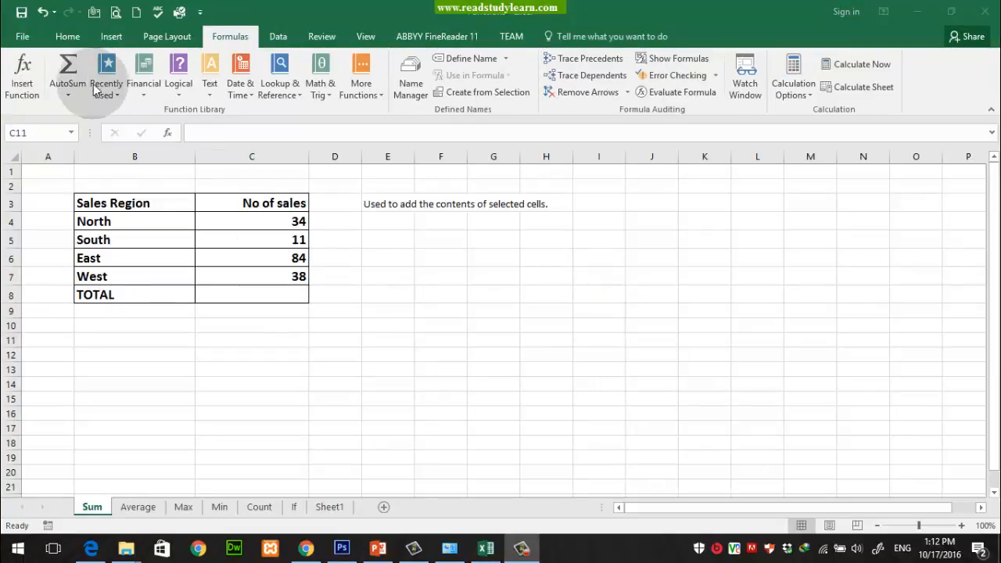
drag(39, 32, 105, 123)
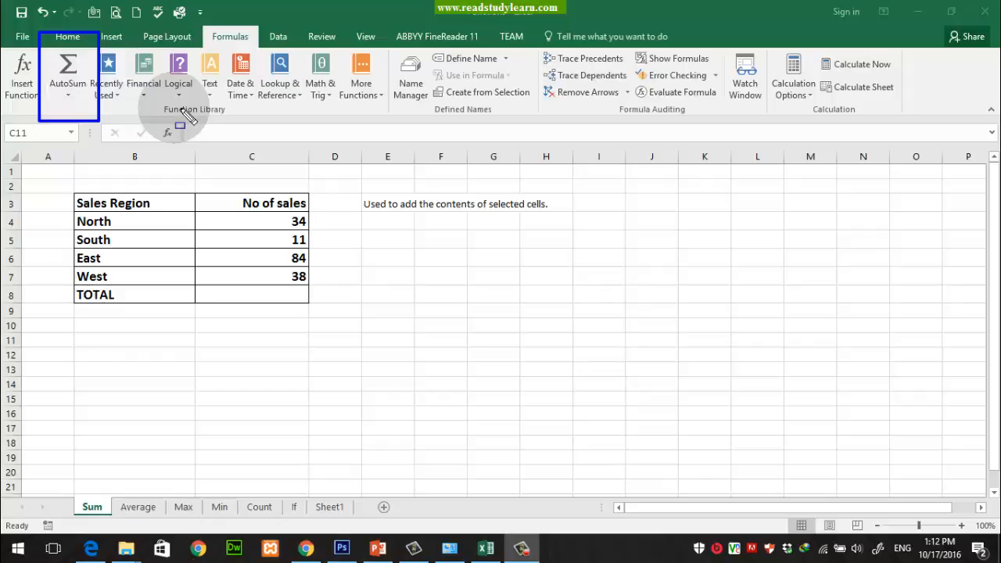
key(Escape)
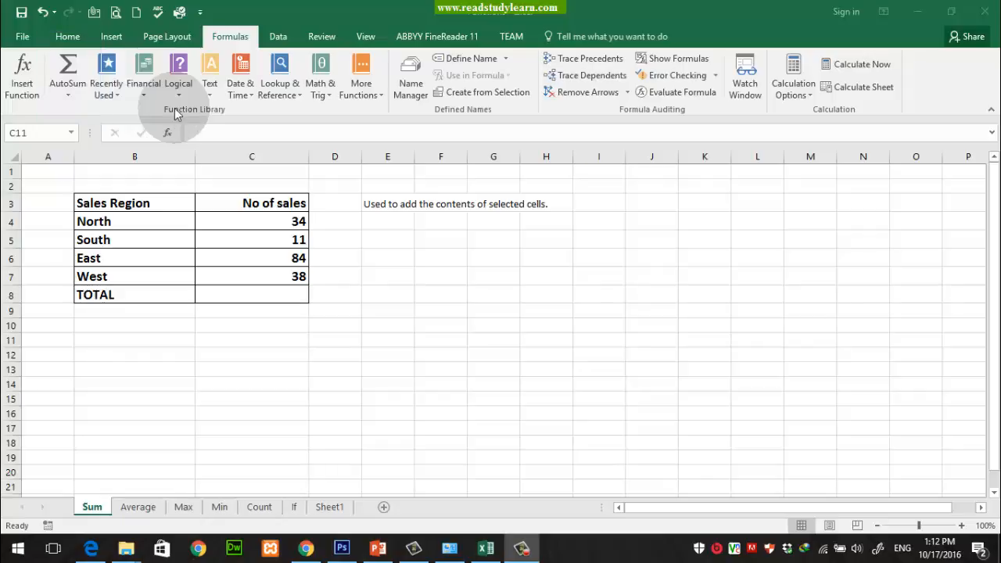
click(67, 97)
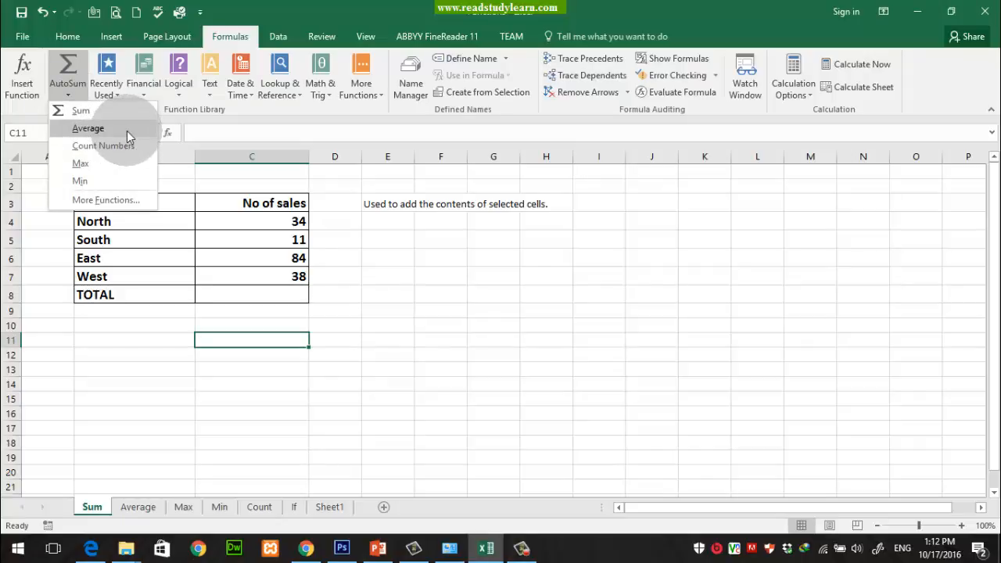
click(264, 258)
Examine the regional sales figures in C4:C7 and the TOTAL cell C8 beneath them.
click(274, 323)
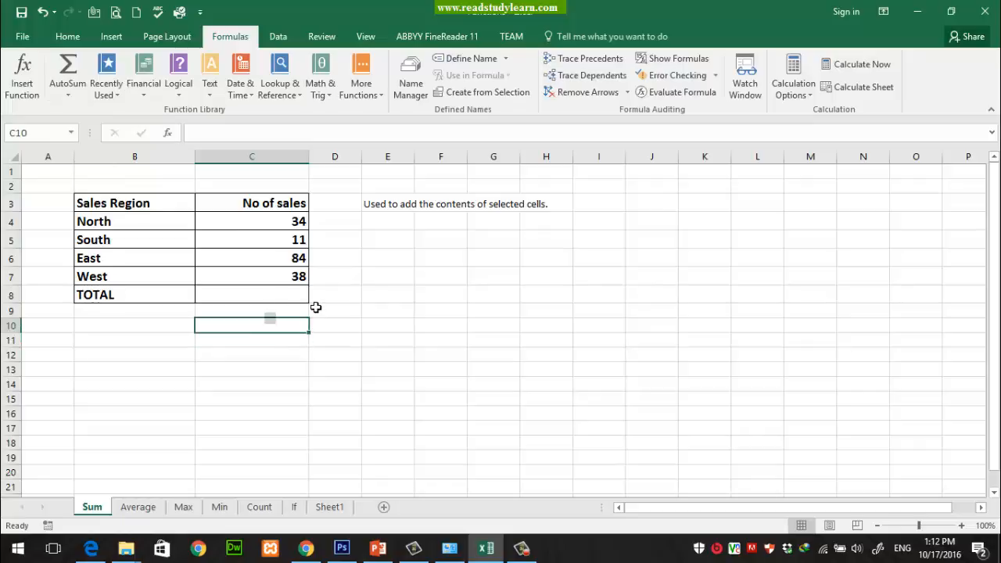
click(271, 293)
click(325, 344)
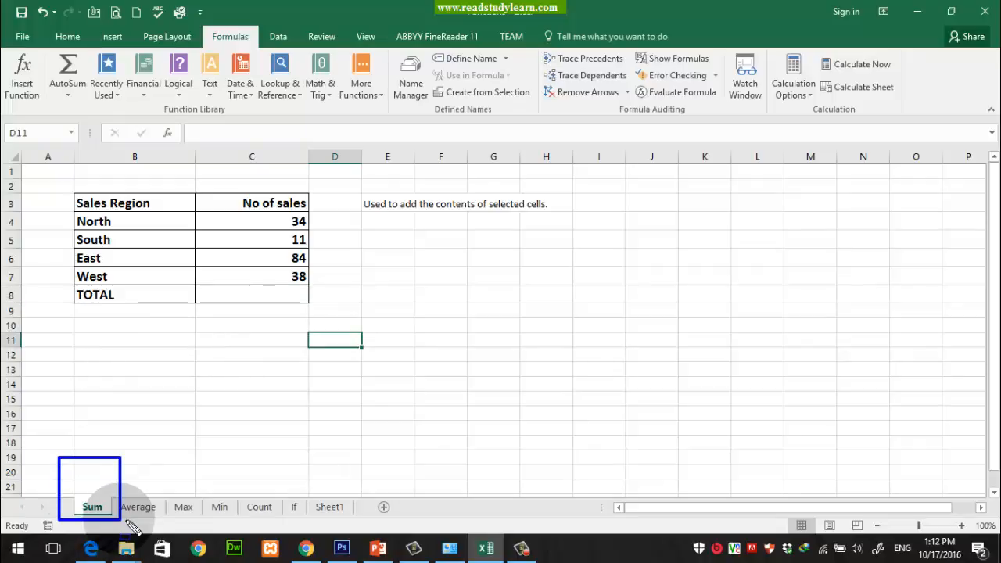
click(244, 302)
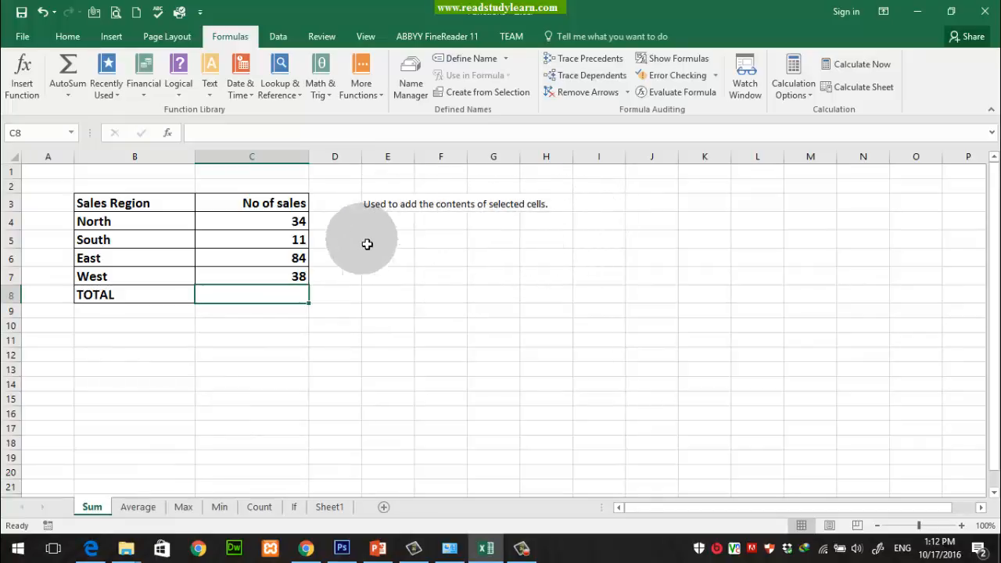
drag(244, 221, 245, 281)
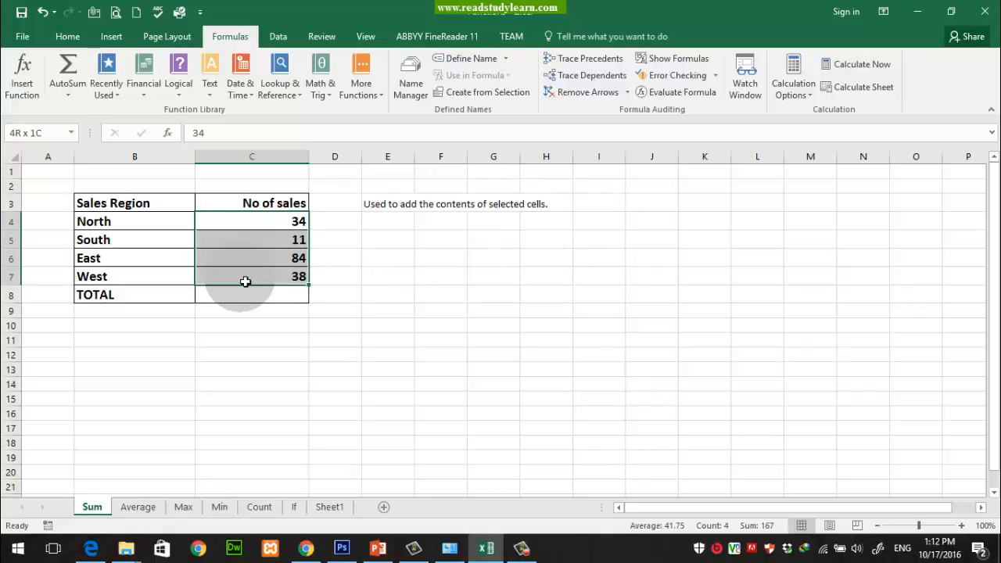
click(154, 297)
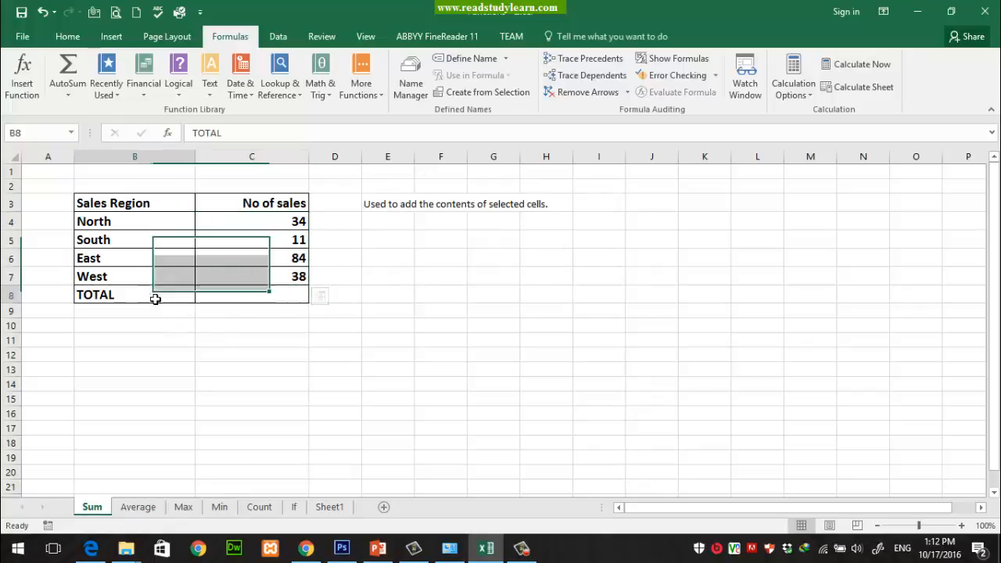
click(266, 297)
drag(290, 221, 285, 285)
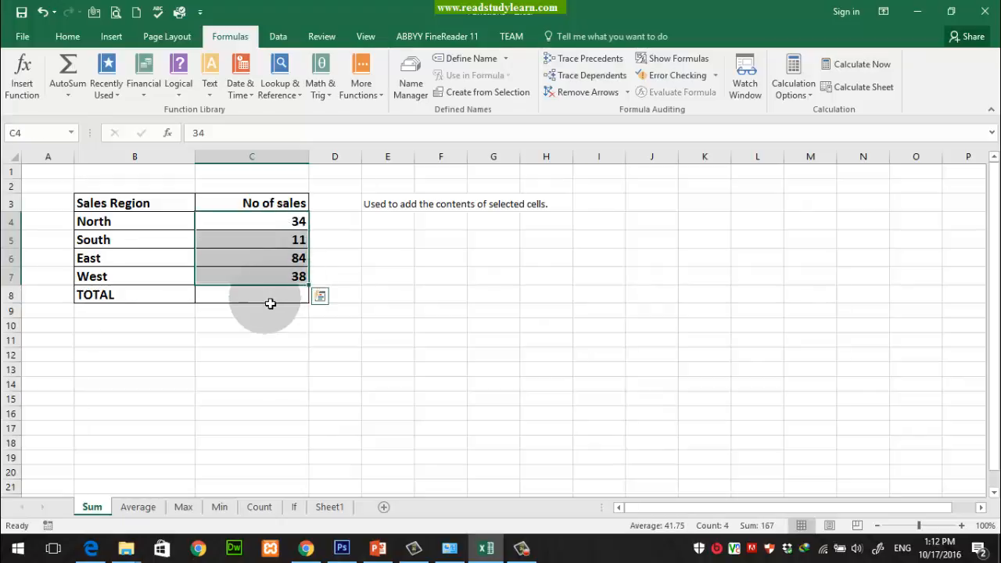
Enter the formula =SUM(C4+C5) in the TOTAL cell C8 to add the North and South sales.
click(269, 302)
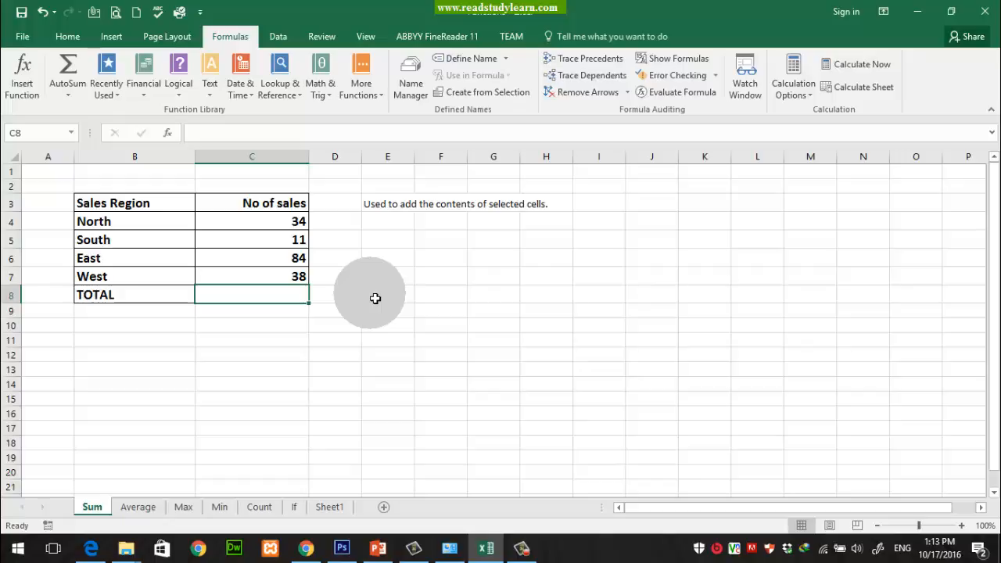
text(=)
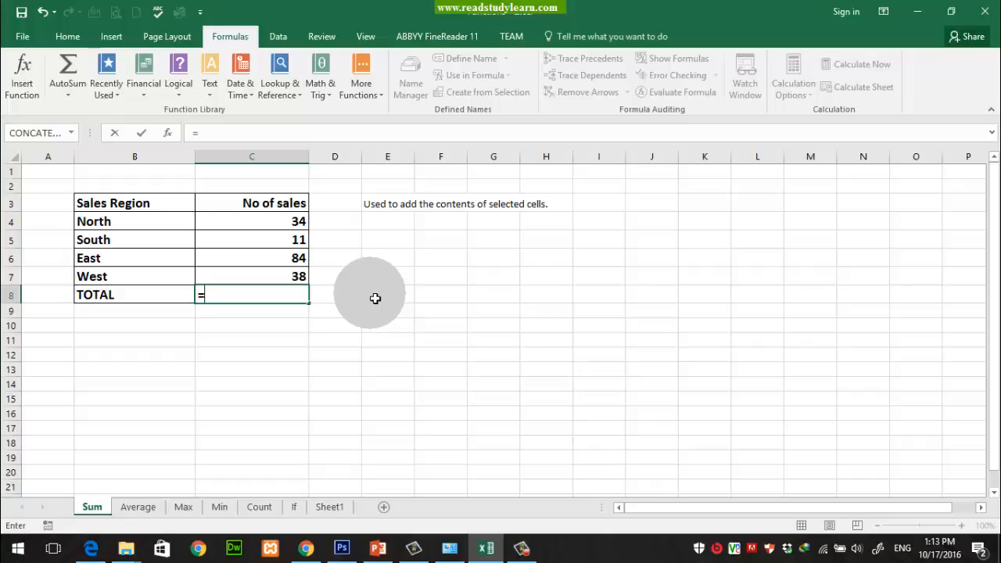
text(sum)
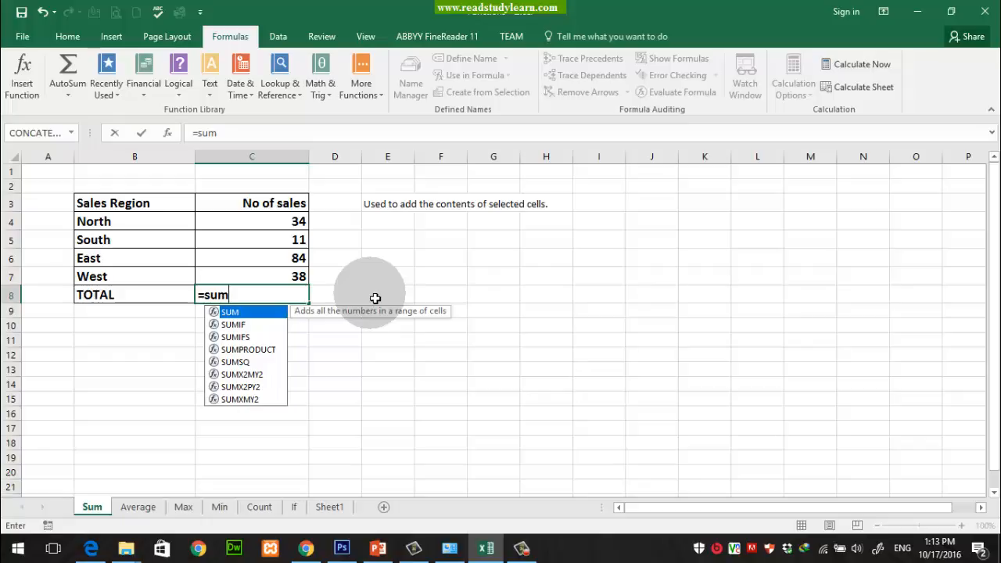
key(Tab)
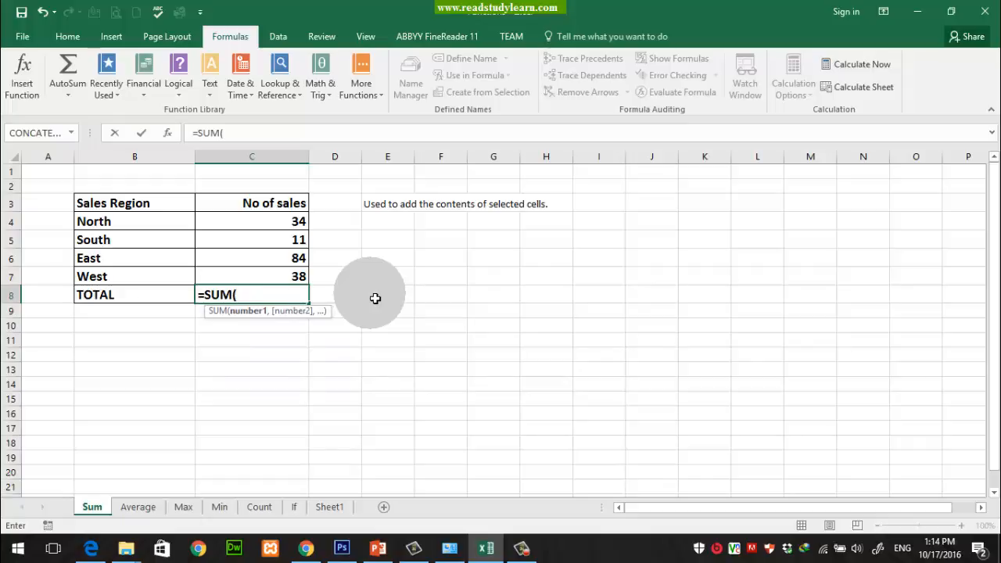
key(BackSpace)
key(Tab)
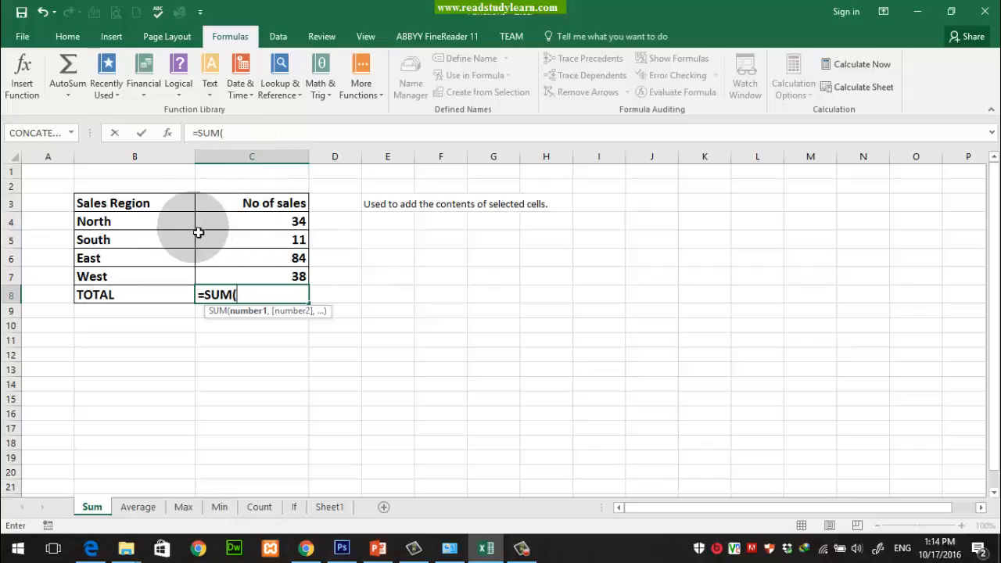
text(c)
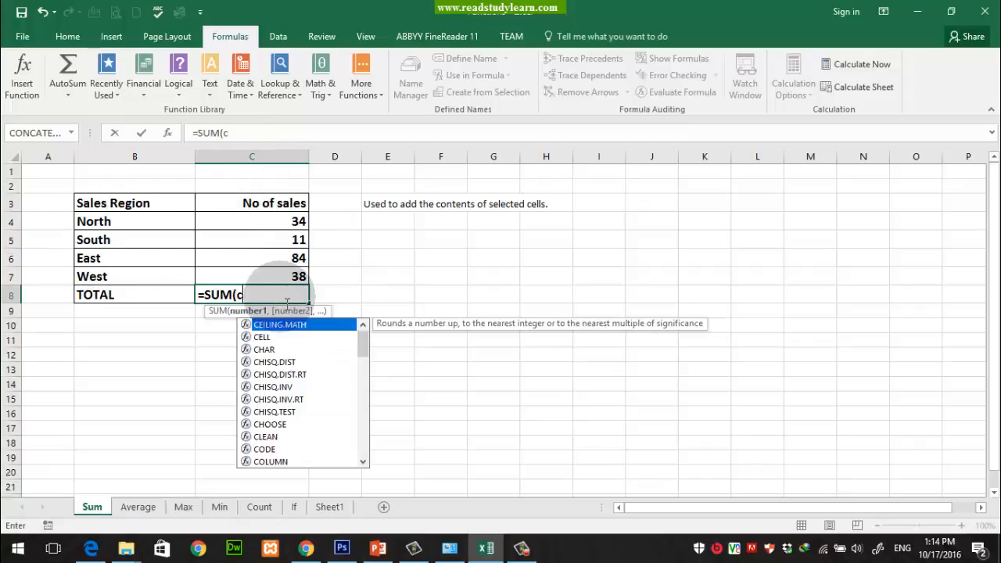
text(4:)
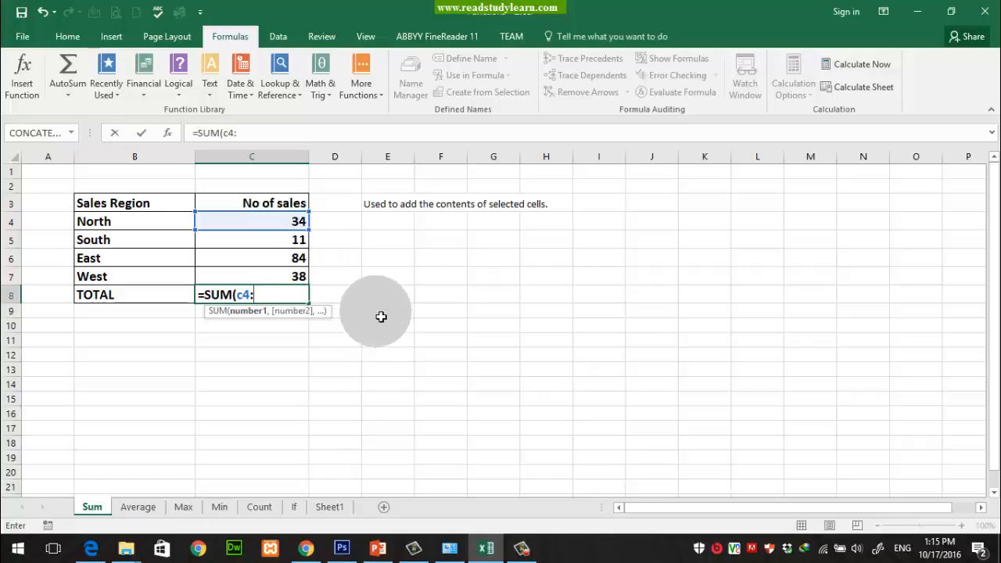
click(263, 305)
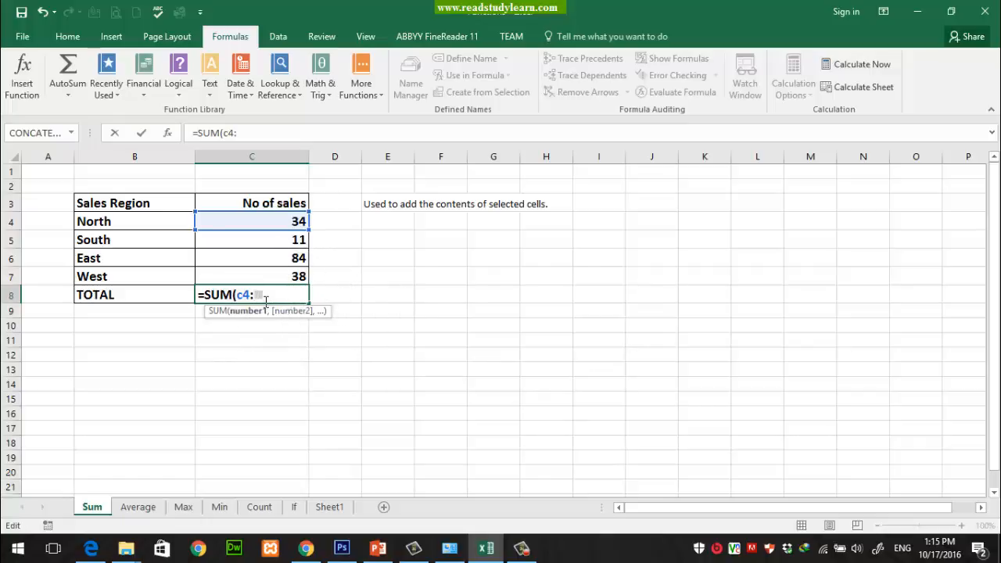
click(266, 301)
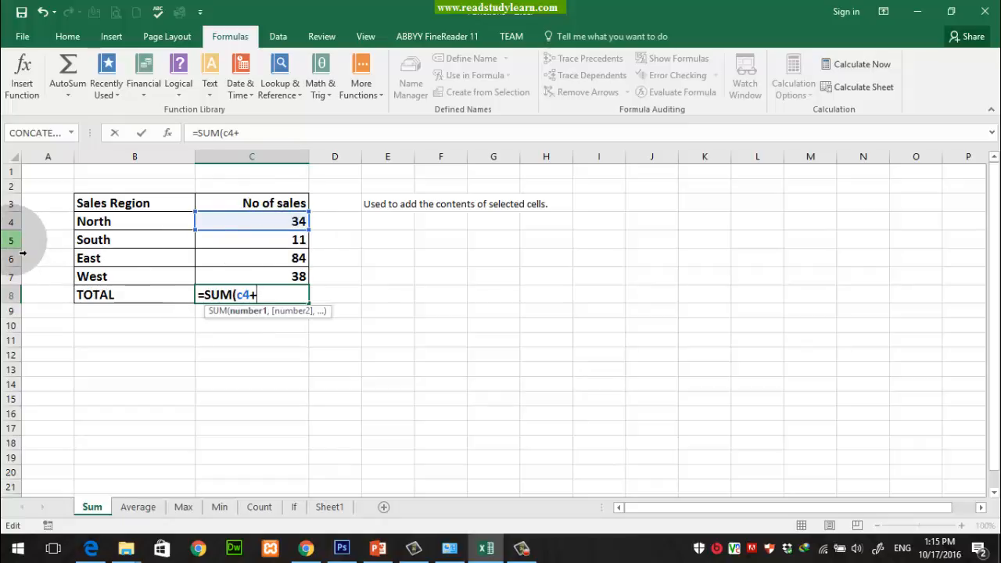
text(c5)
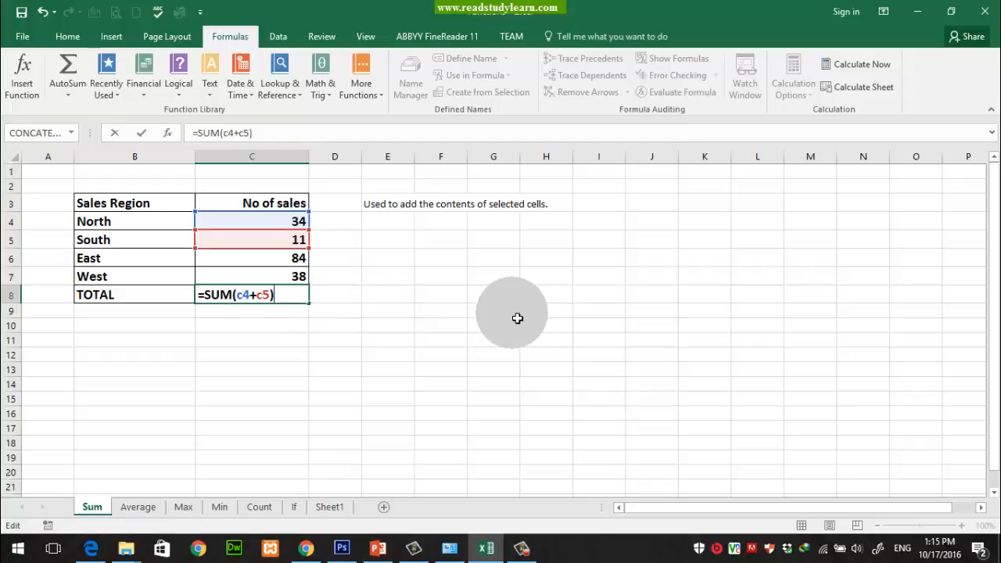
key(Return)
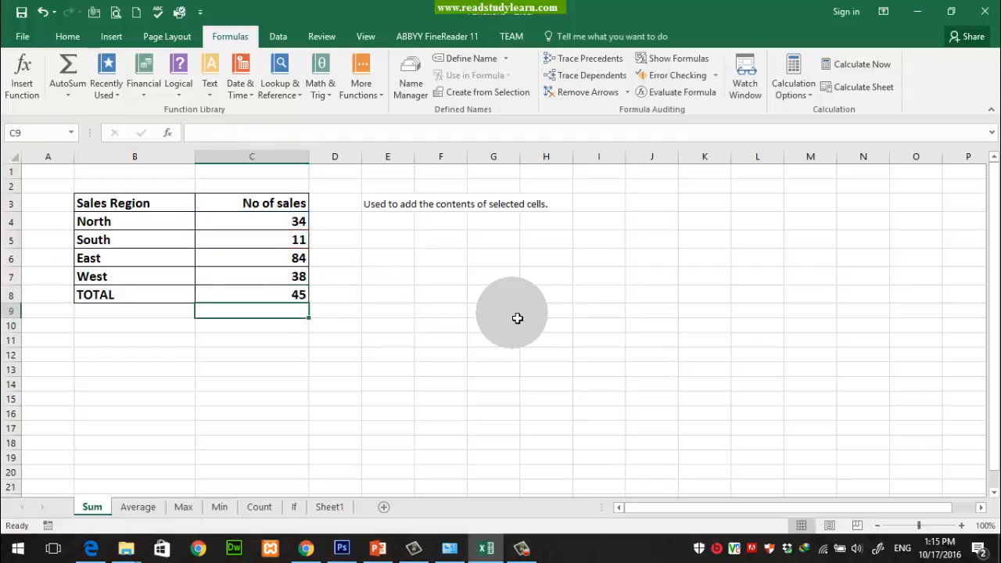
Change the TOTAL formula in C8 to =SUM(C4:C7) so it covers all four sales regions.
click(263, 293)
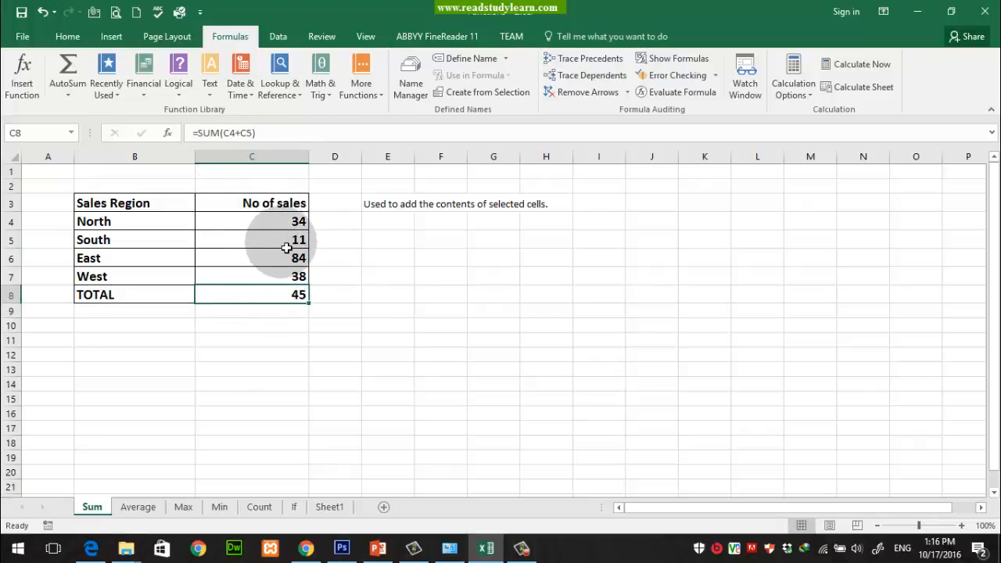
double_click(291, 300)
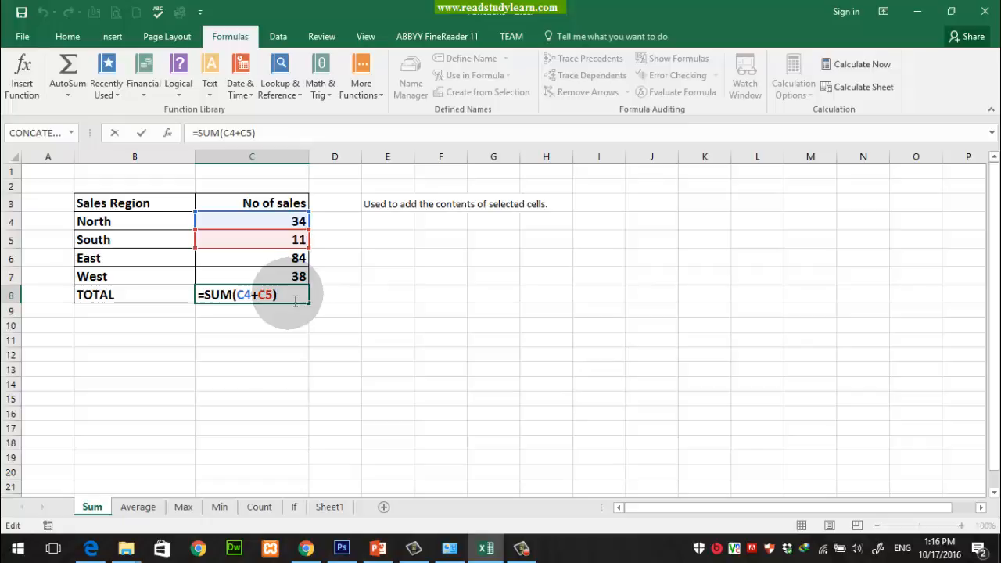
key(Left)
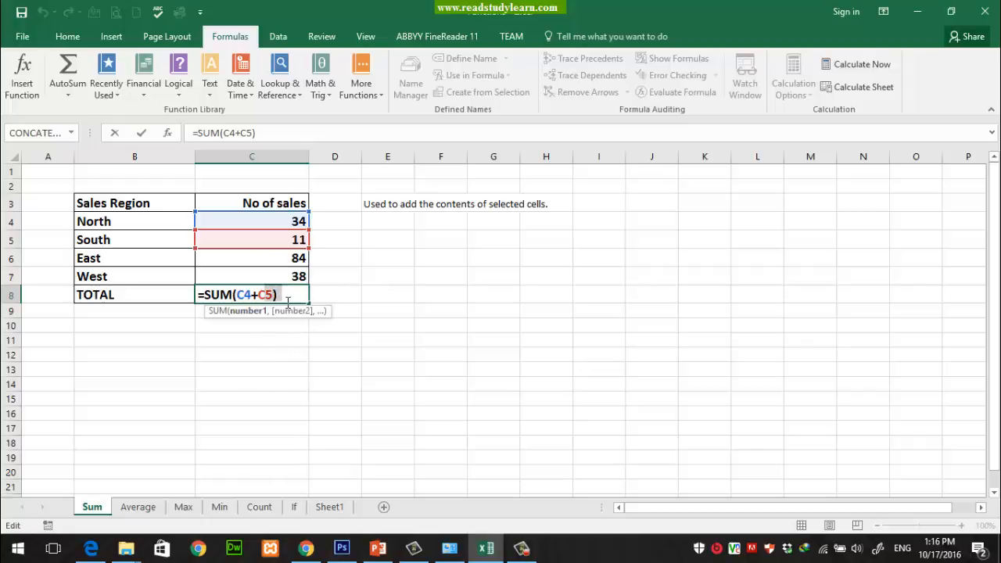
key(BackSpace)
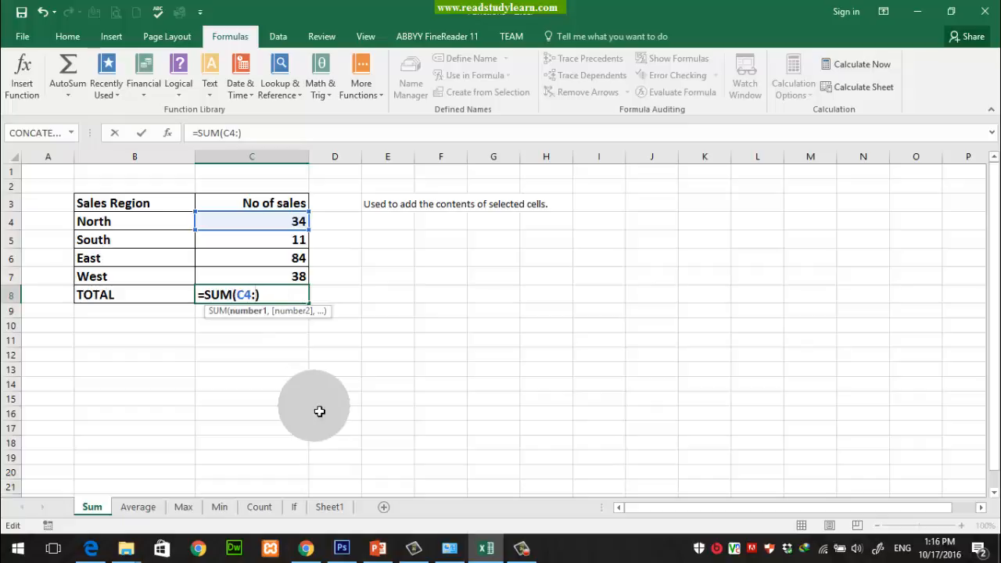
text(c)
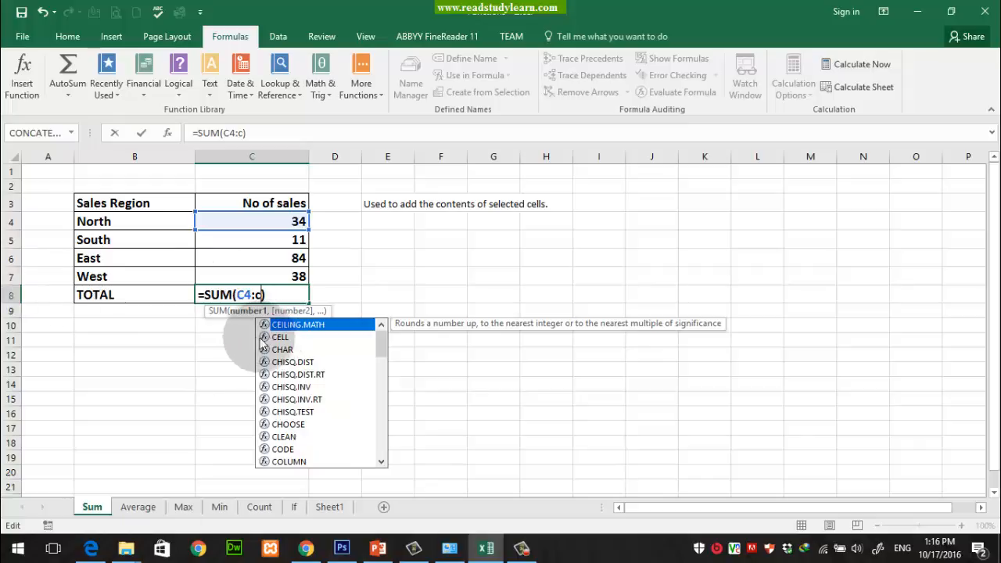
text(7)
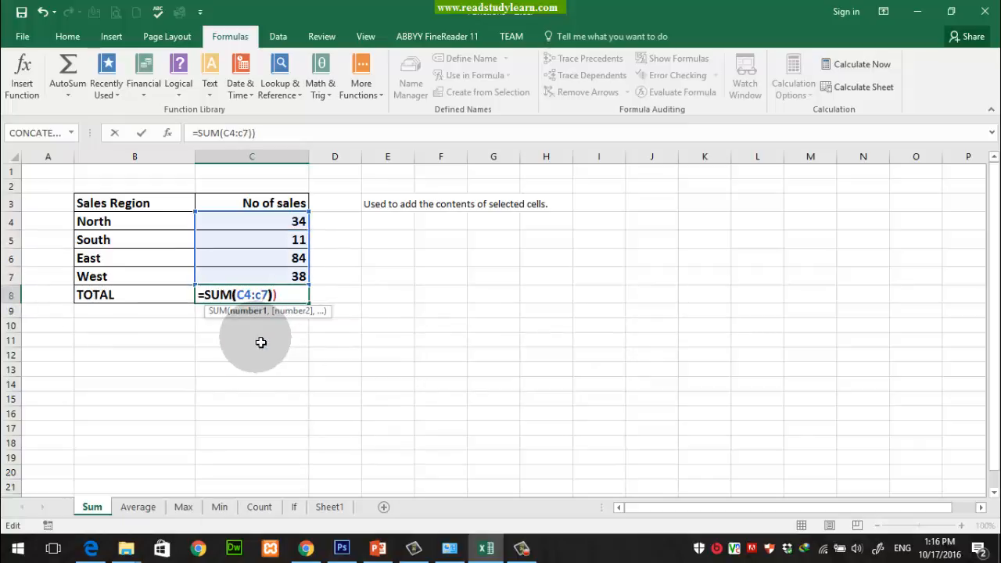
key(BackSpace)
key(Return)
click(301, 295)
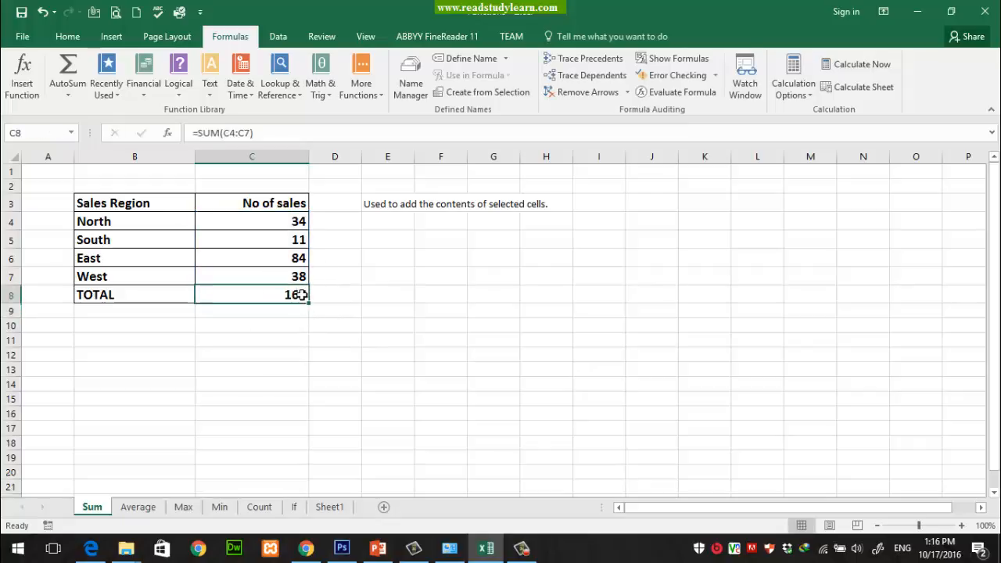
Enter the formula =C4:C7 without a function in the TOTAL cell C8, referencing the four regional sales figures.
drag(297, 223, 311, 278)
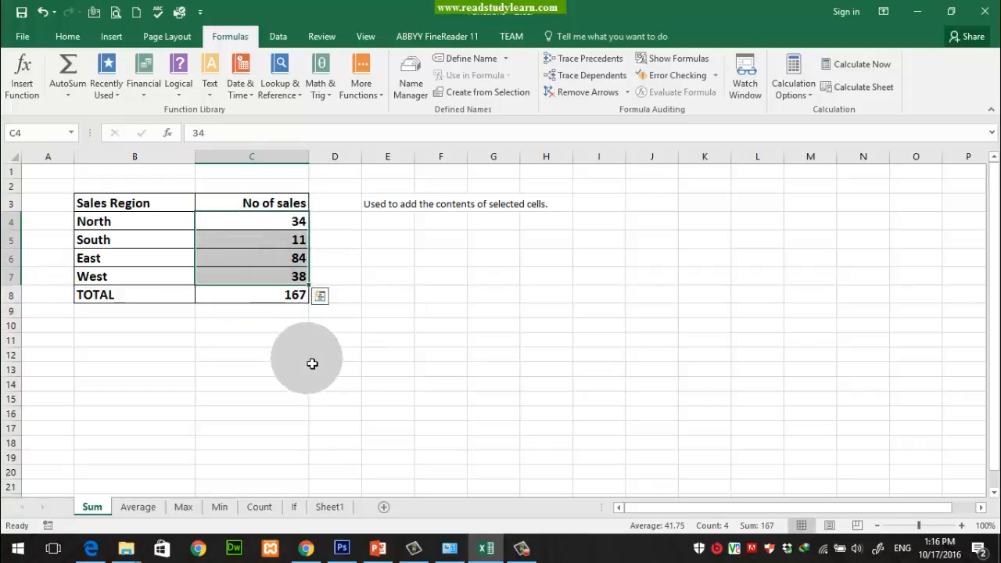
click(288, 294)
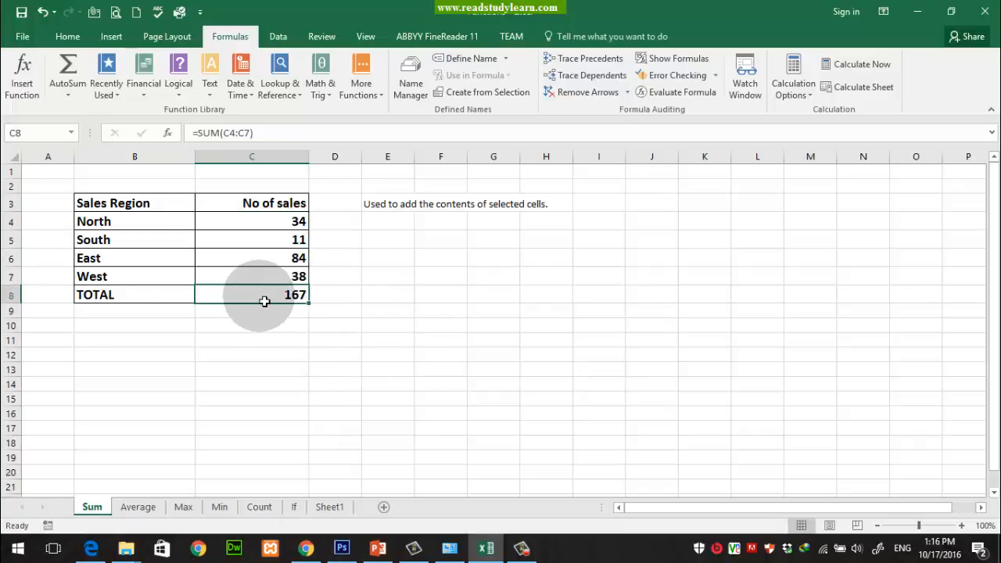
text(=)
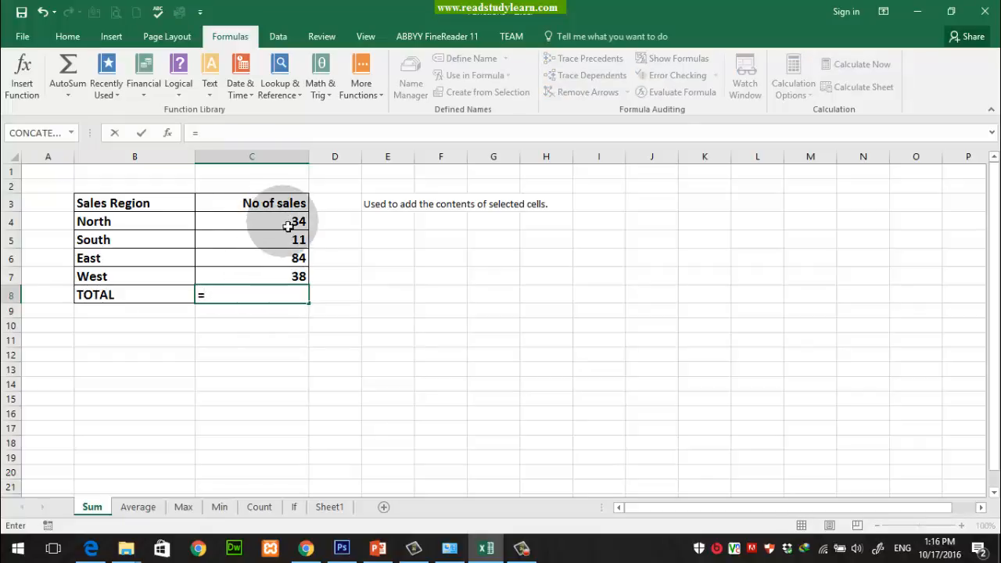
drag(287, 226, 305, 277)
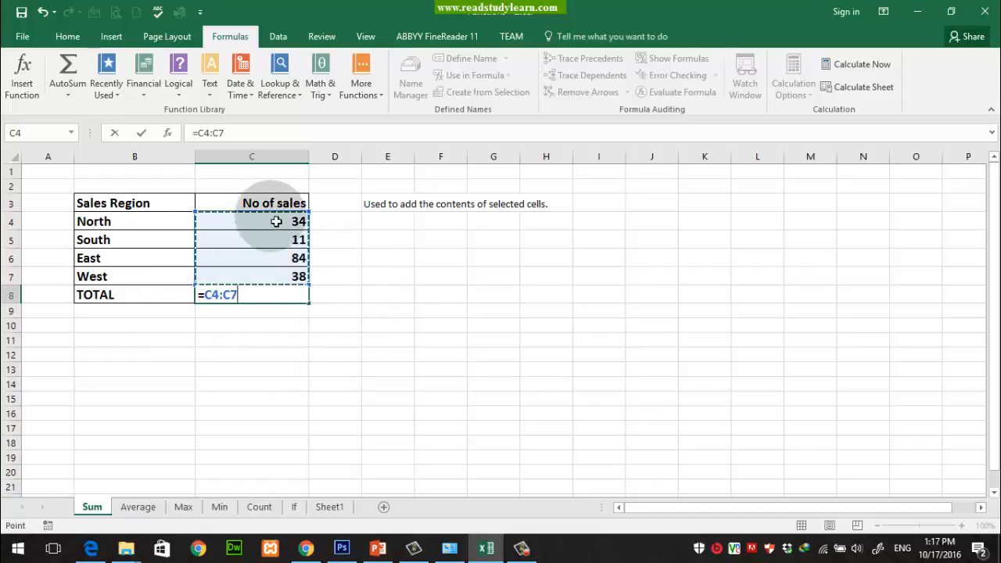
drag(299, 222, 297, 280)
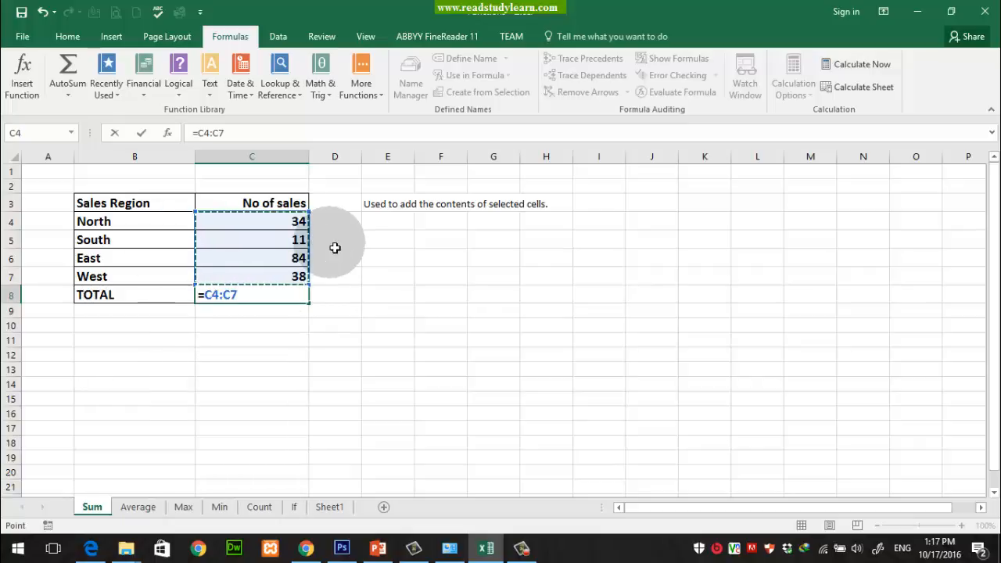
key(Return)
click(289, 297)
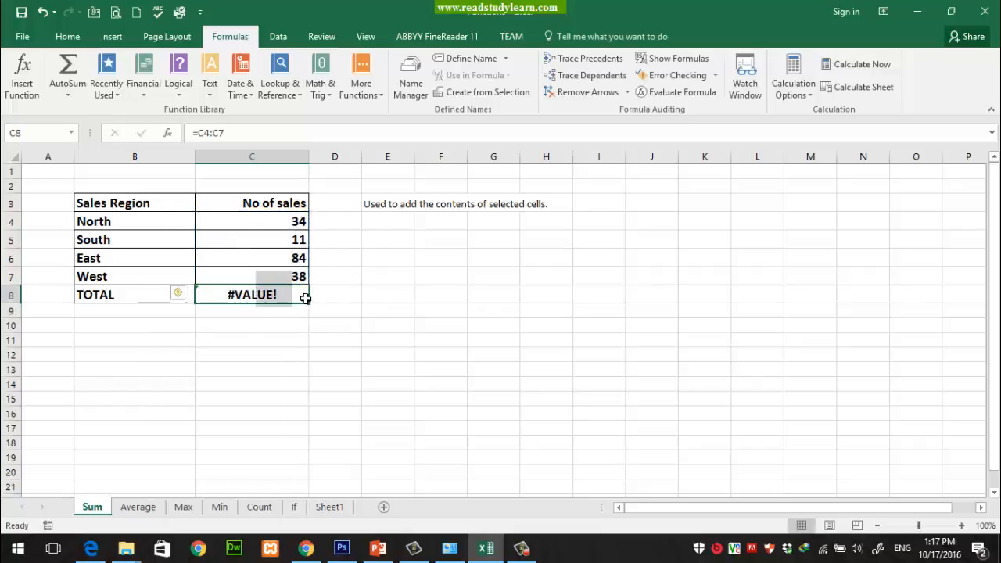
Change the TOTAL formula in C8 to =C4+C7 by replacing the colon with a plus sign.
double_click(305, 298)
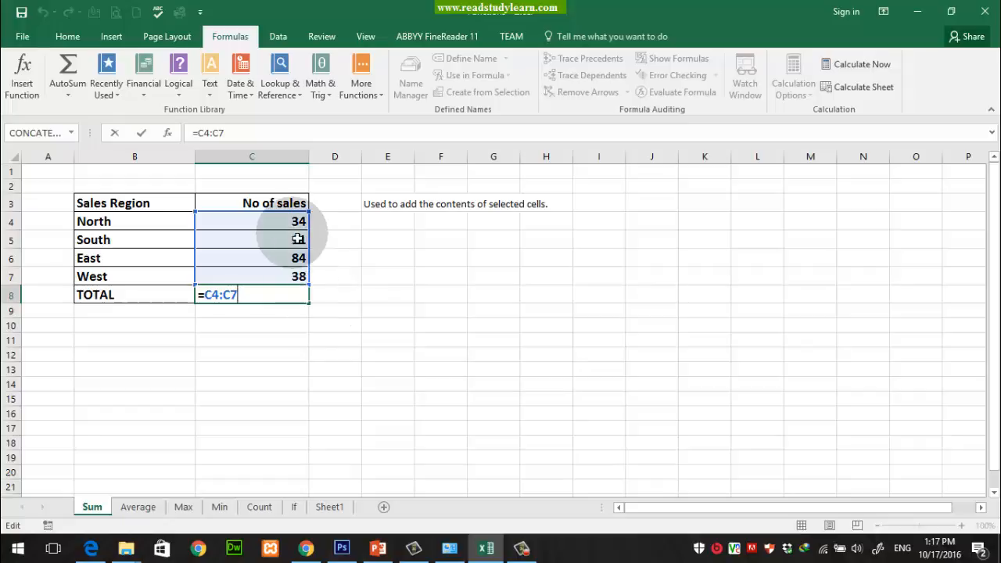
drag(297, 223, 295, 278)
click(268, 292)
double_click(265, 298)
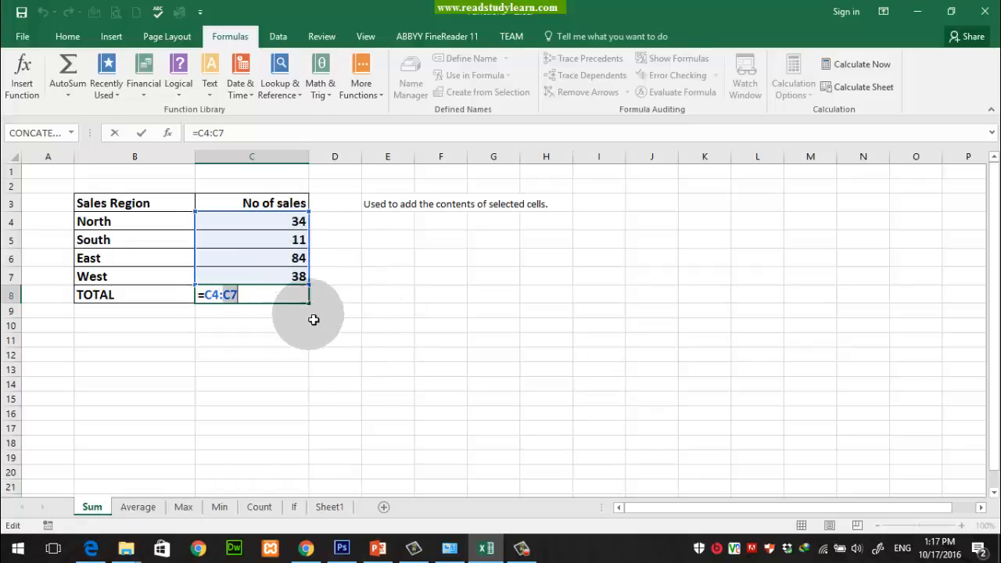
click(247, 301)
click(206, 300)
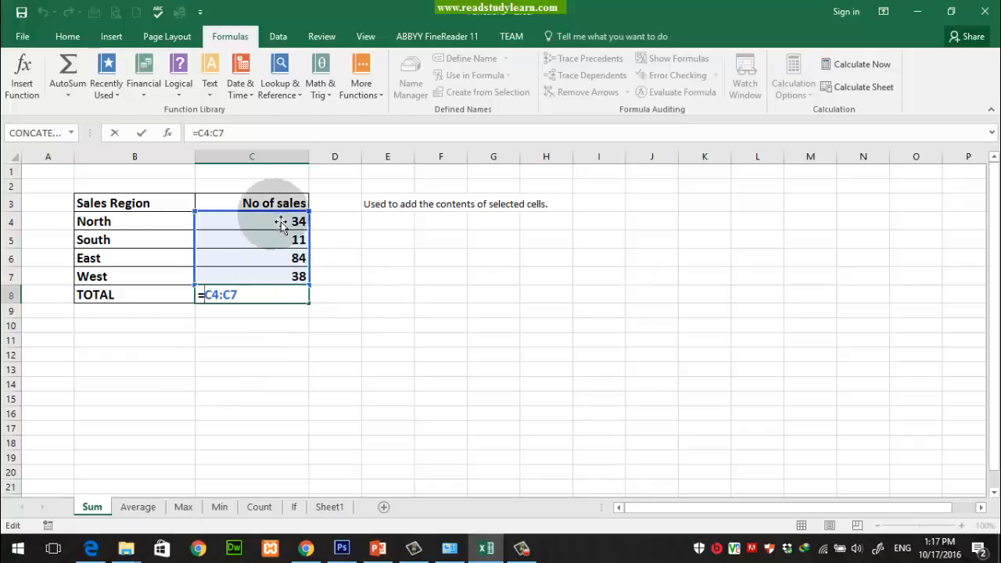
drag(225, 301, 229, 303)
click(230, 303)
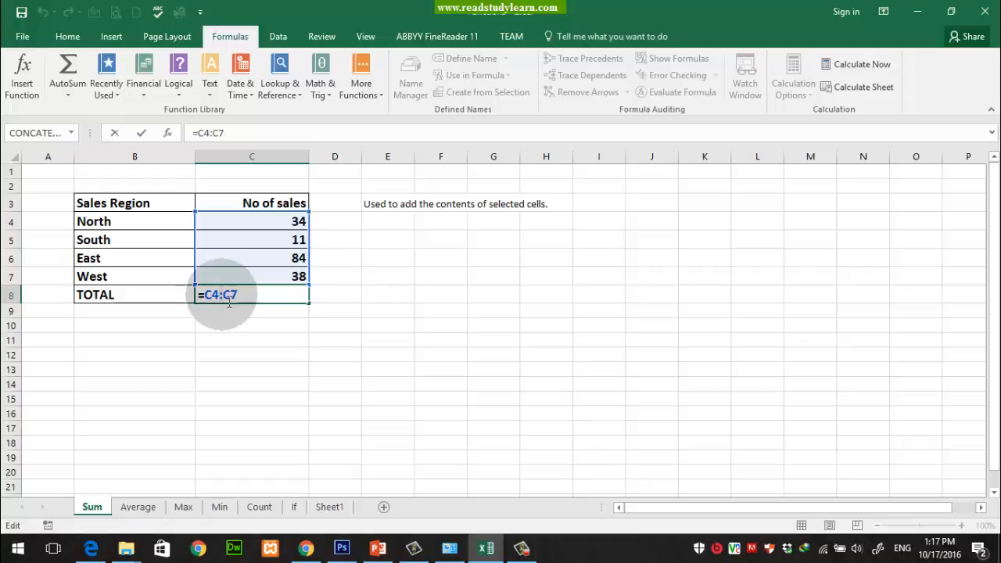
key(BackSpace)
text(+)
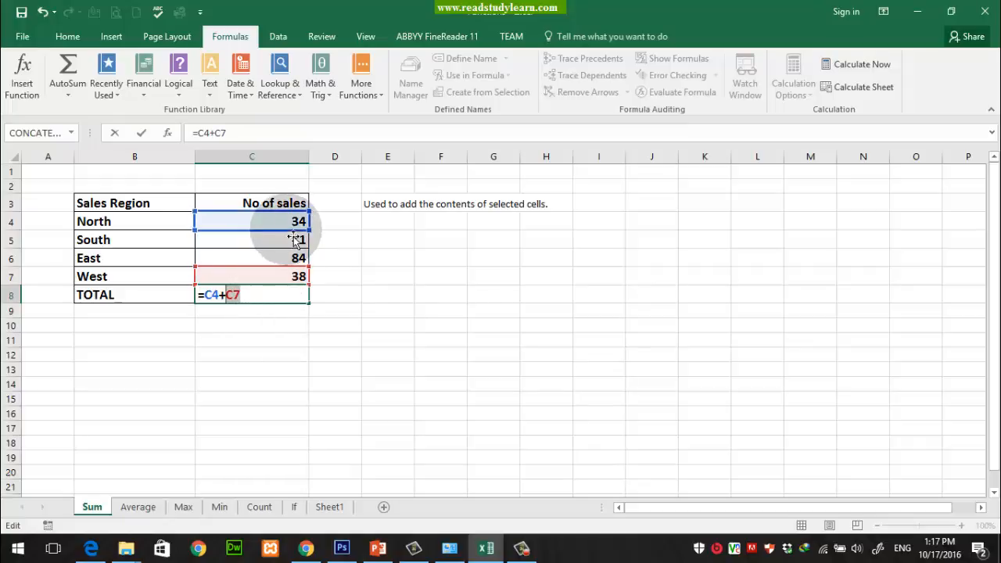
key(Return)
click(221, 301)
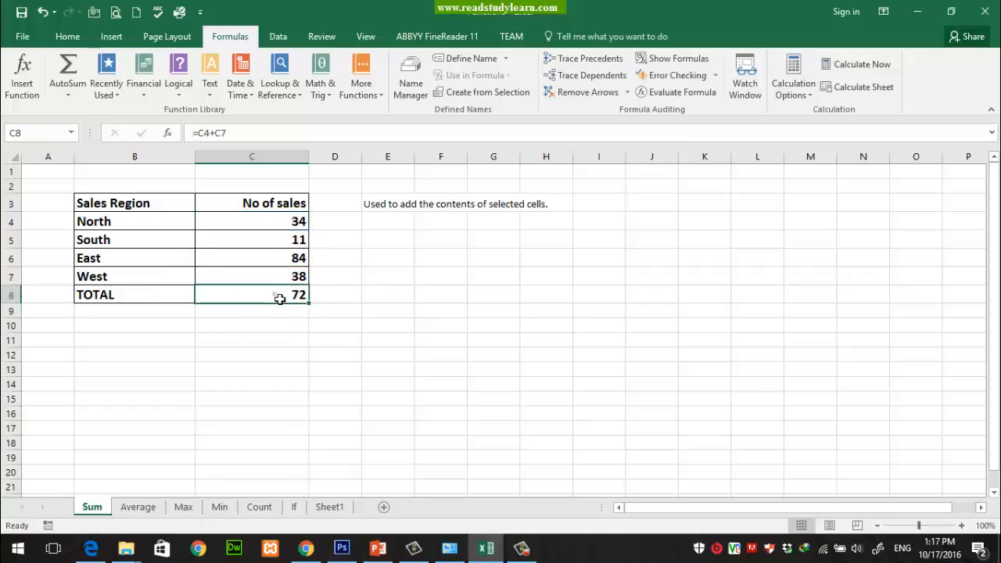
Replace the formula in the TOTAL cell C8 with =SUM(C4:C7) to add all four sales regions.
double_click(279, 299)
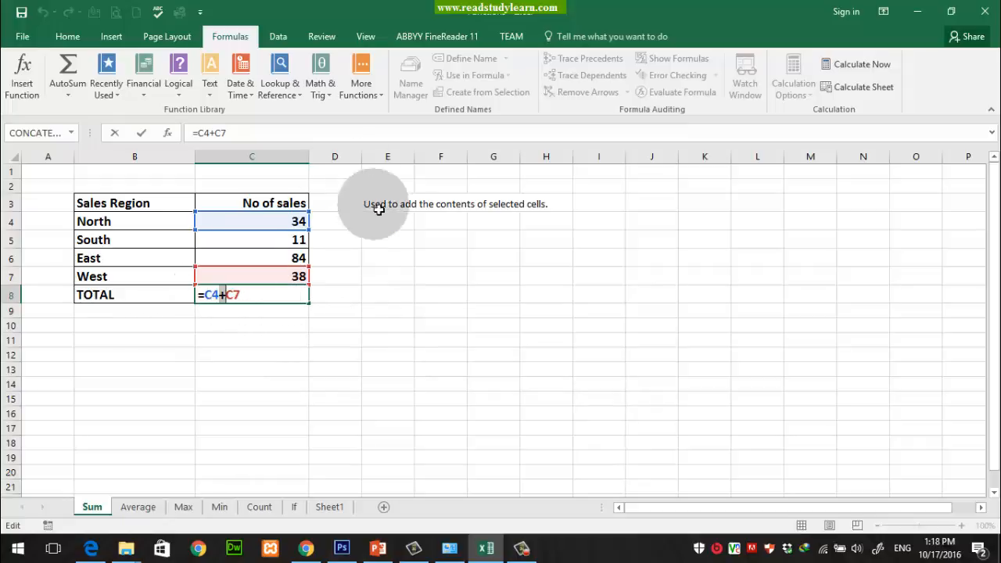
key(ctrl+Return)
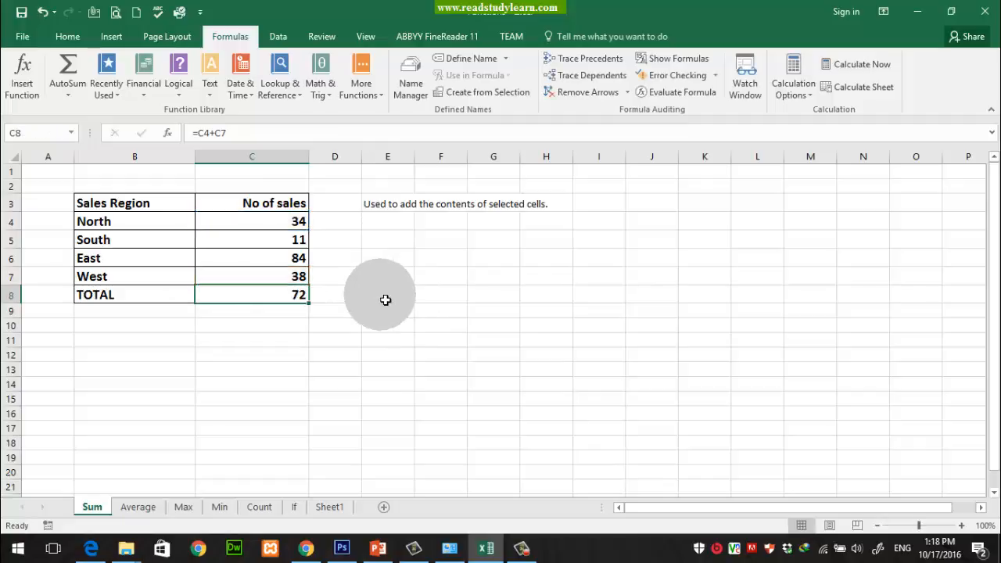
text(=sum()
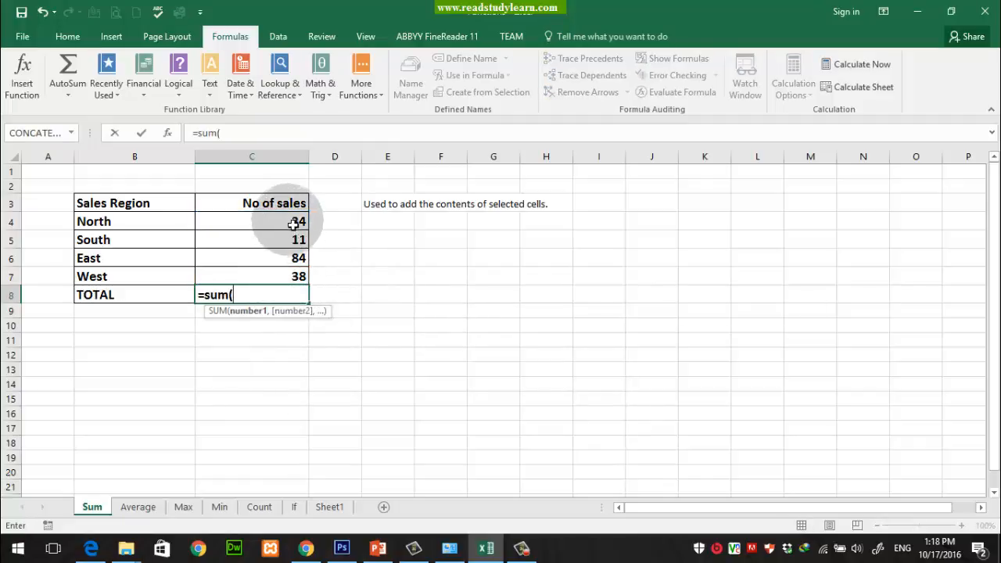
drag(293, 221, 294, 276)
key(ctrl+Return)
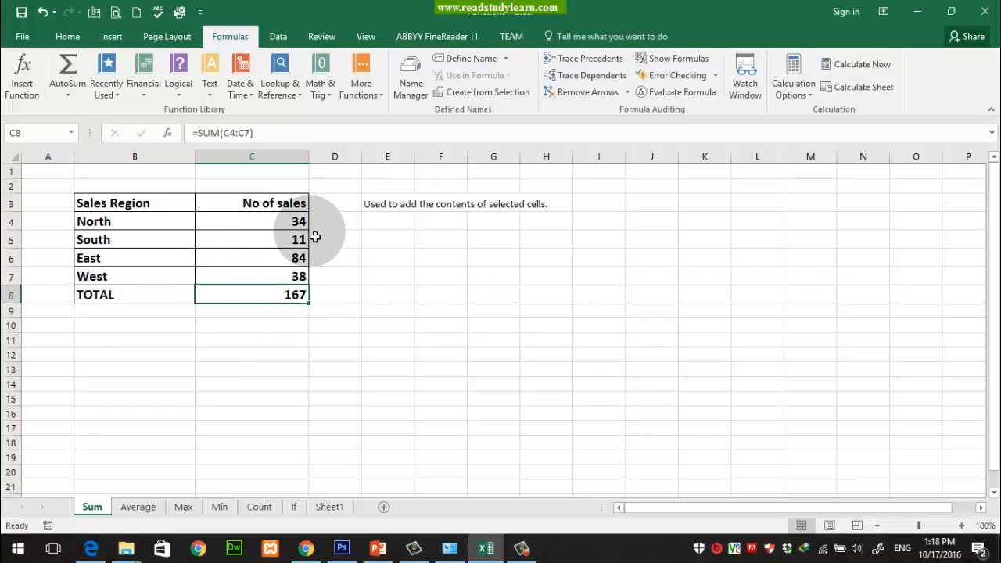
Clear the formula from the TOTAL cell C8 and leave that cell selected.
key(Delete)
click(374, 293)
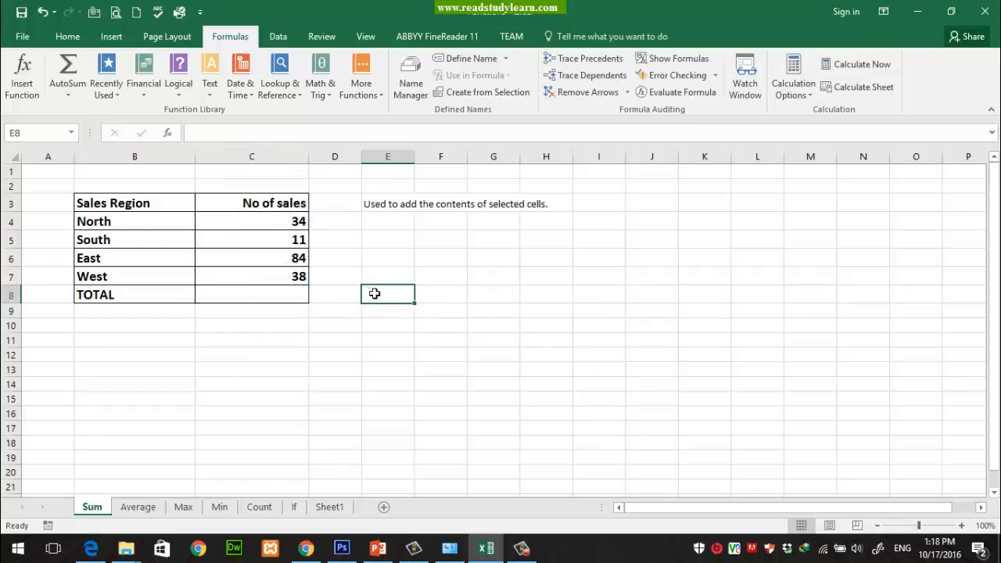
click(280, 300)
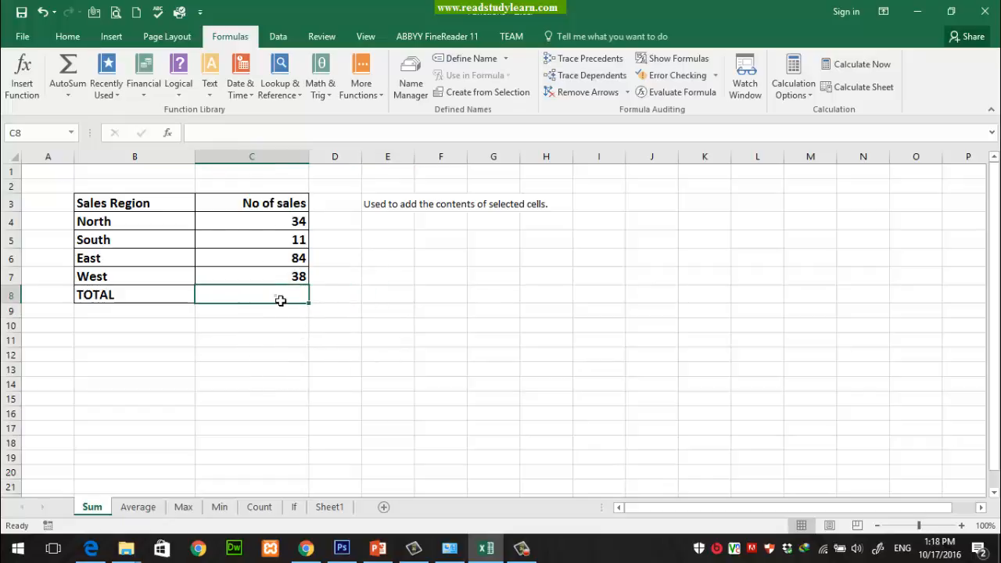
Select the sales figures in C4:C7 and examine the average, count and sum shown for the selection.
drag(258, 226, 297, 280)
drag(286, 224, 291, 275)
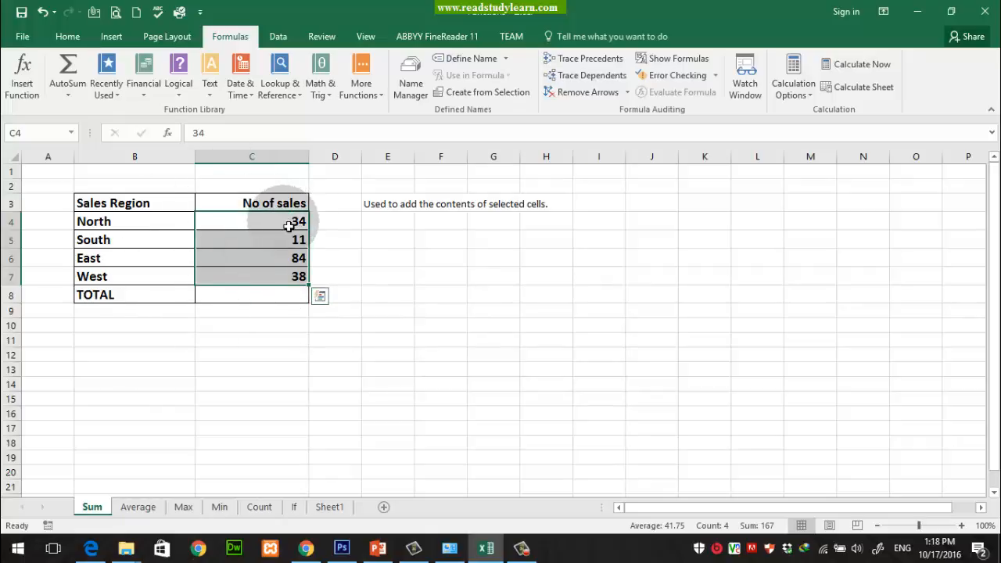
click(381, 359)
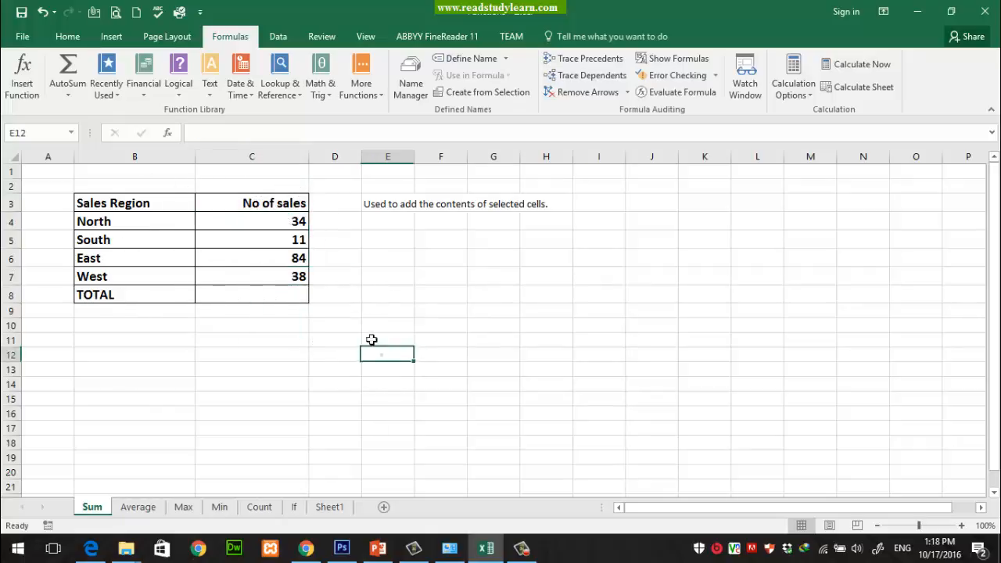
drag(290, 222, 291, 275)
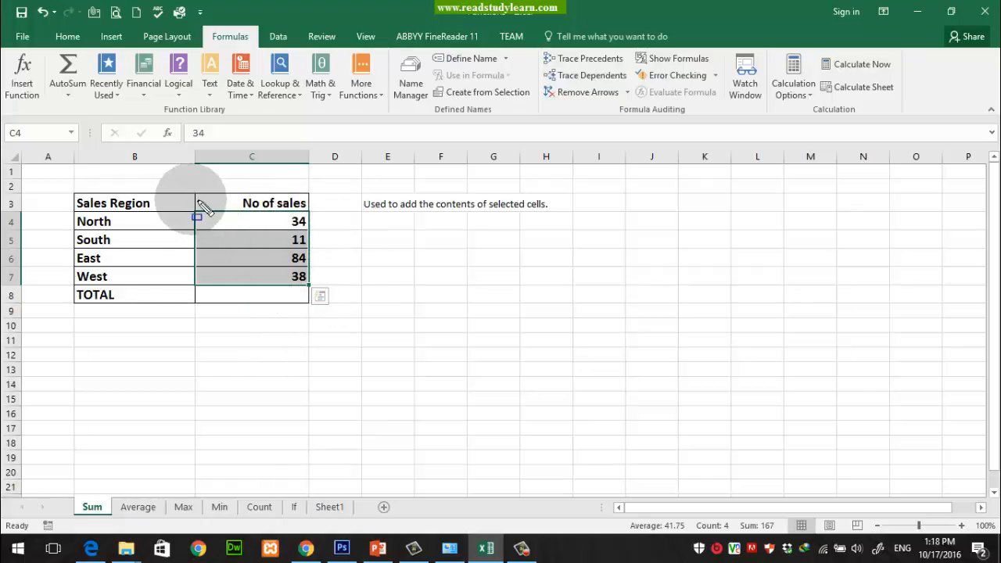
mouse_move(197, 200)
mouse_down()
mouse_move(263, 268)
mouse_move(317, 295)
mouse_up()
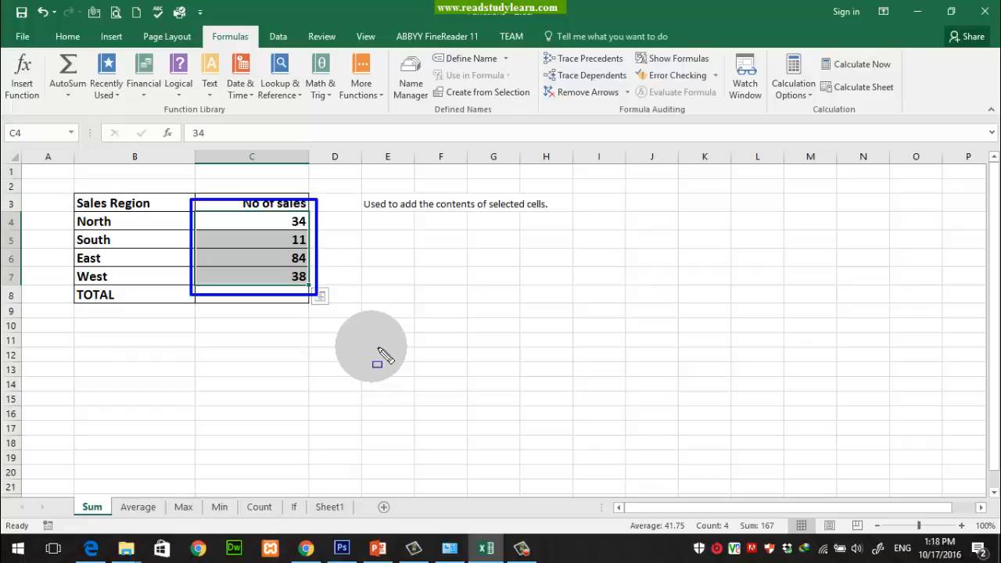
mouse_move(592, 514)
mouse_down()
mouse_move(615, 529)
mouse_move(785, 539)
mouse_up()
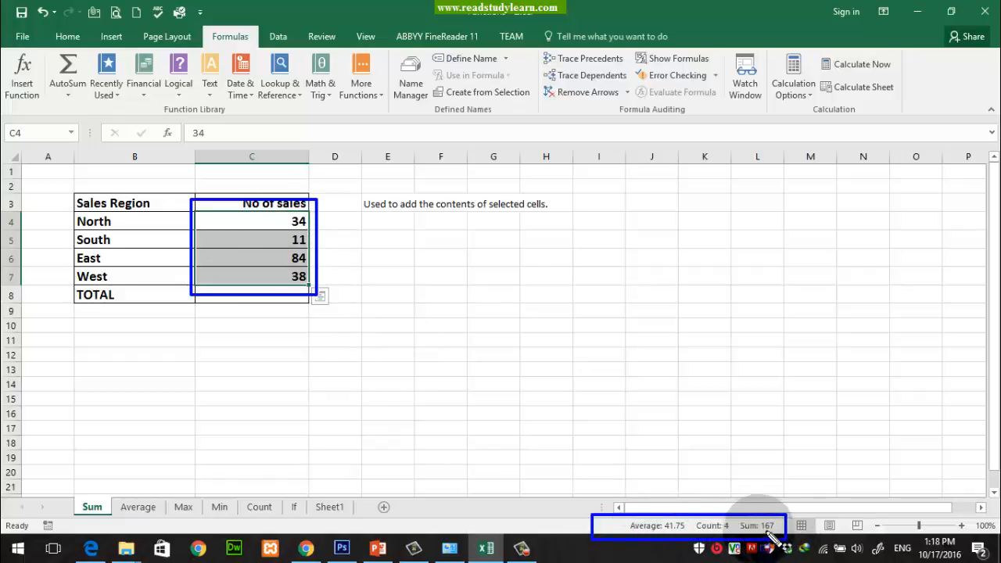
drag(757, 516, 785, 537)
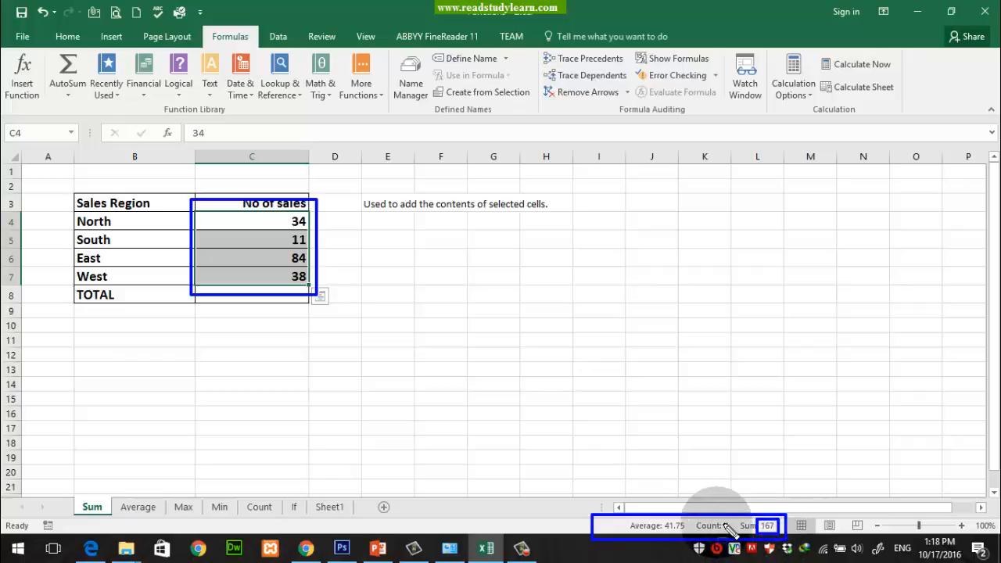
drag(728, 524, 742, 537)
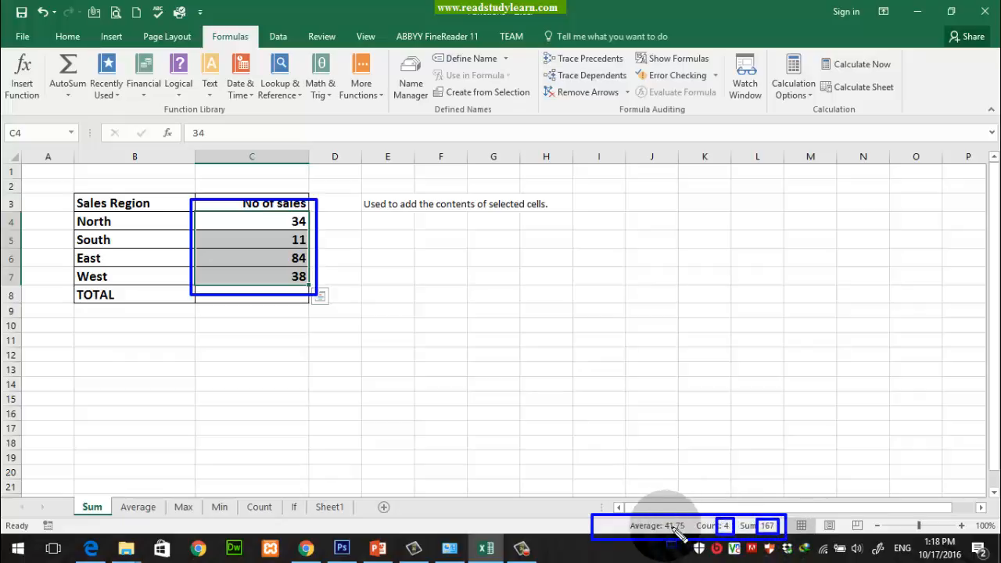
drag(661, 517, 691, 538)
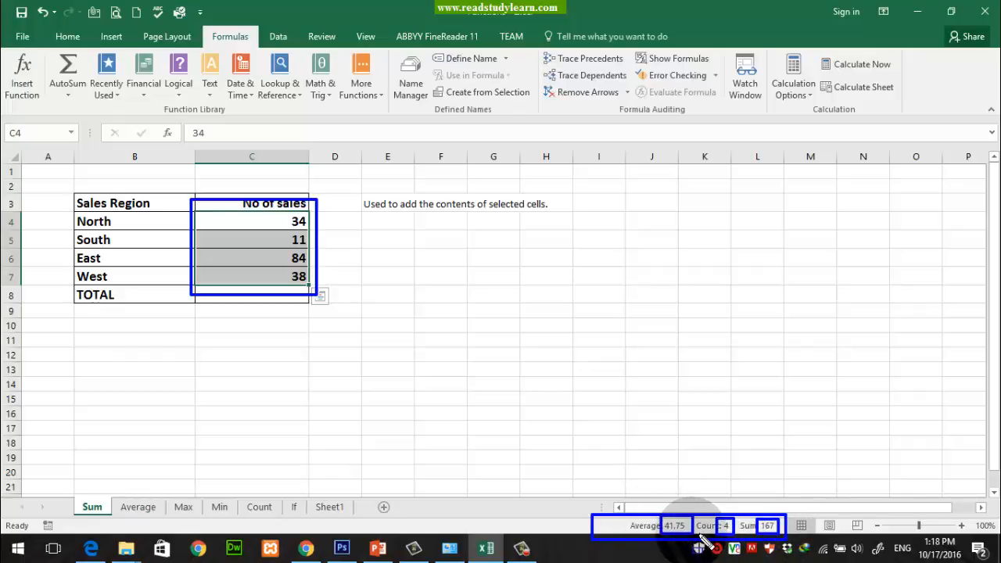
drag(319, 313, 327, 306)
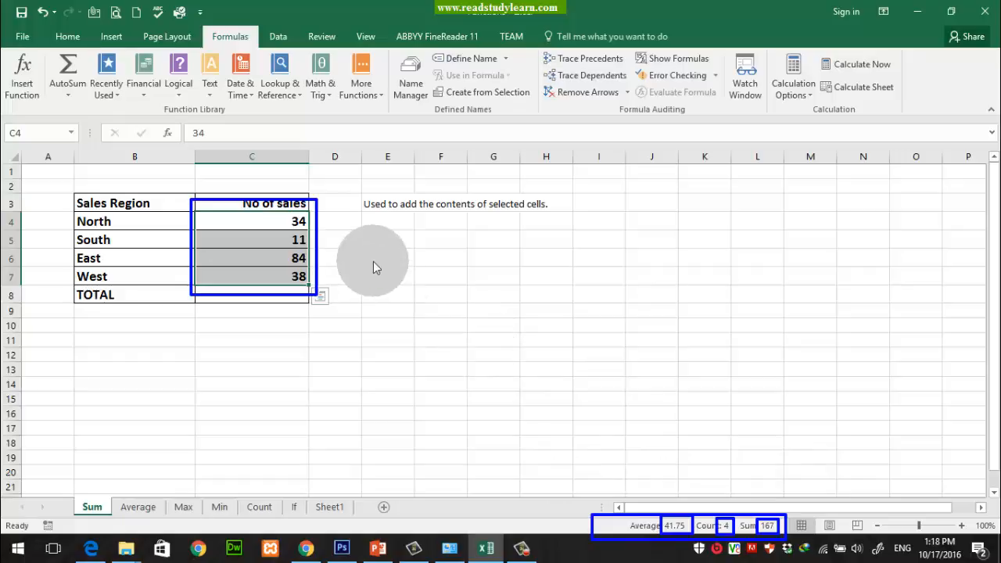
key(Escape)
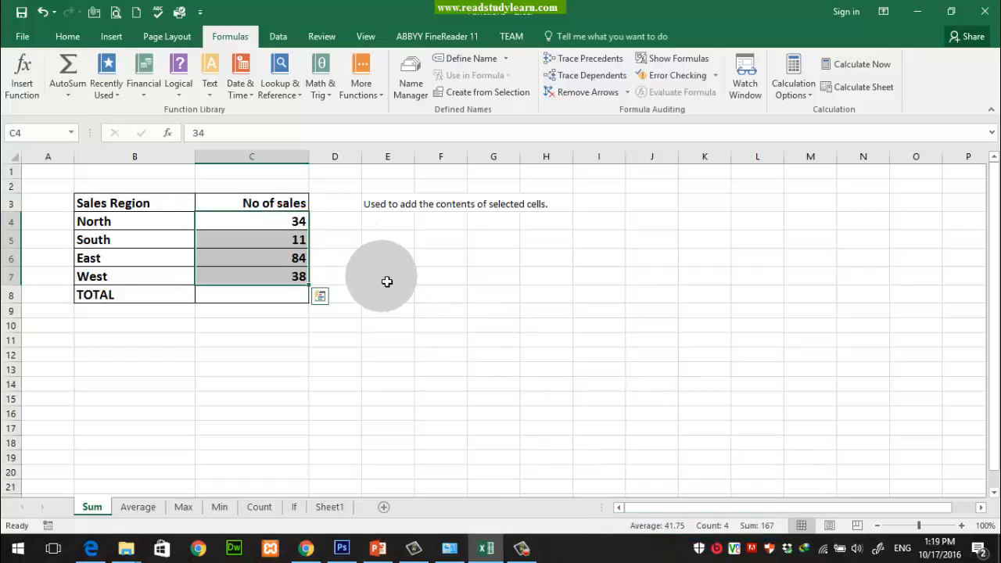
Examine the sales range C4:C7 and the empty TOTAL cell C8 directly beneath it.
click(426, 322)
click(294, 297)
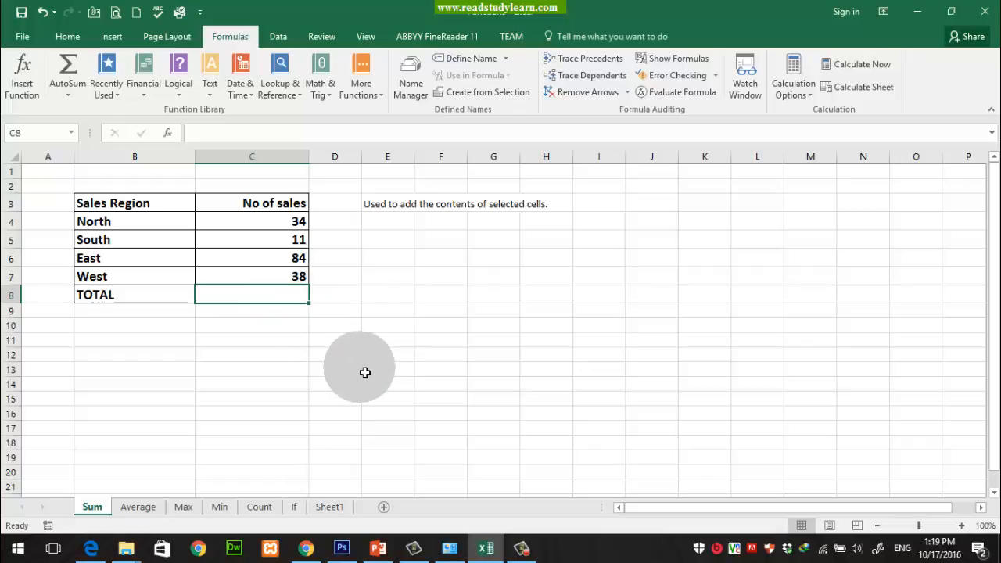
drag(262, 223, 263, 284)
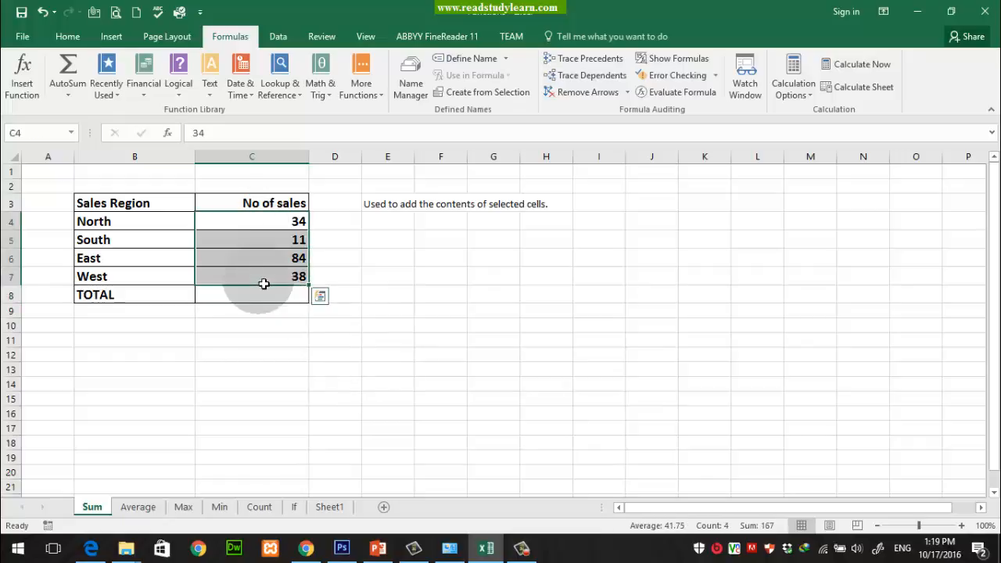
click(258, 295)
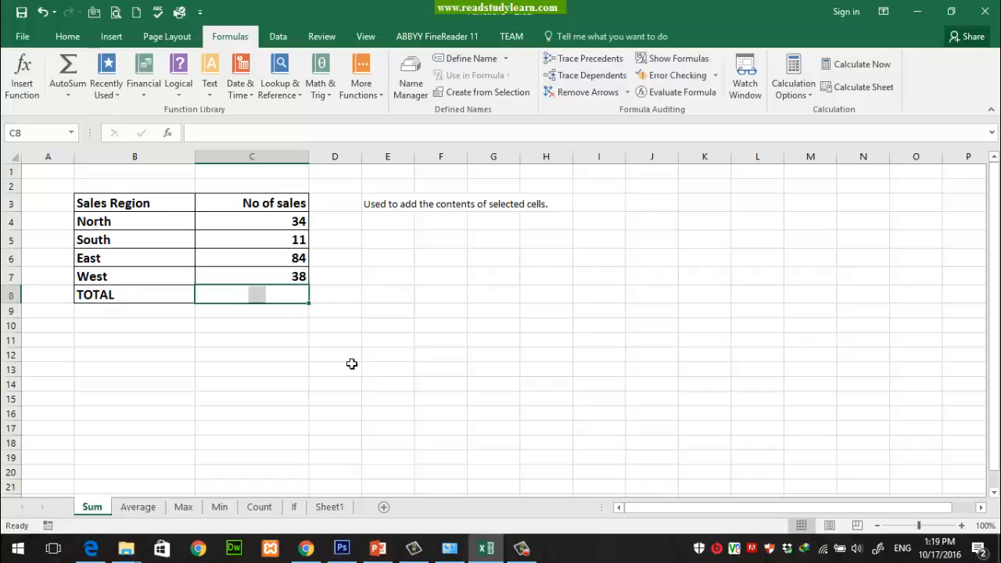
double_click(286, 299)
click(304, 330)
click(288, 298)
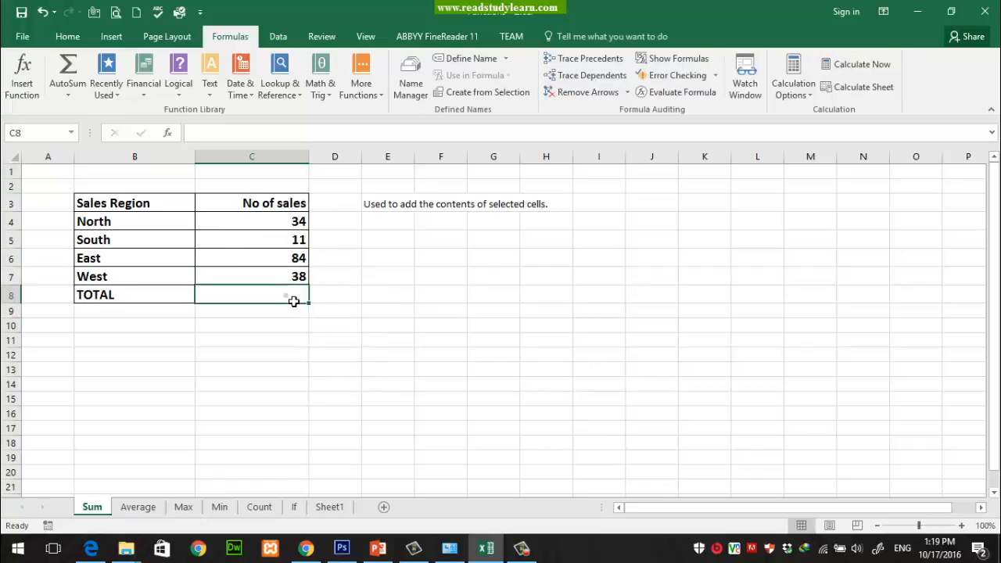
drag(297, 219, 301, 276)
click(291, 304)
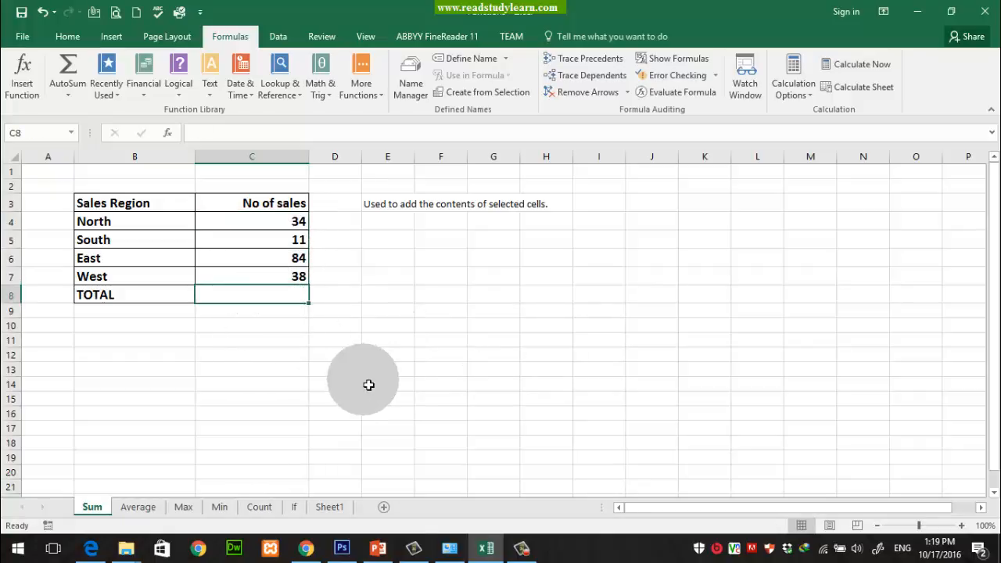
Note the AutoSum shortcut as alt+= in cell E8 beside the TOTAL row.
click(391, 295)
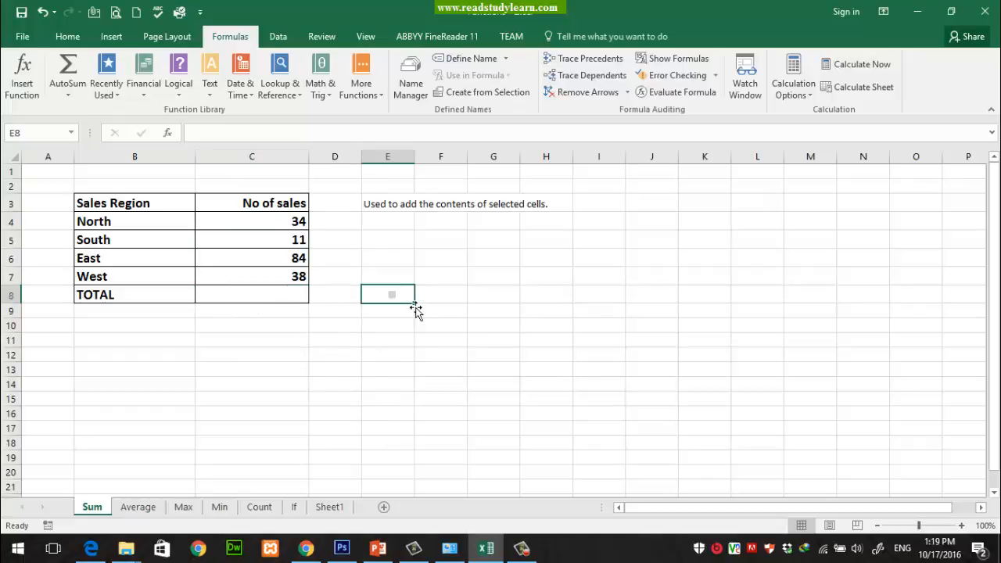
text(alt)
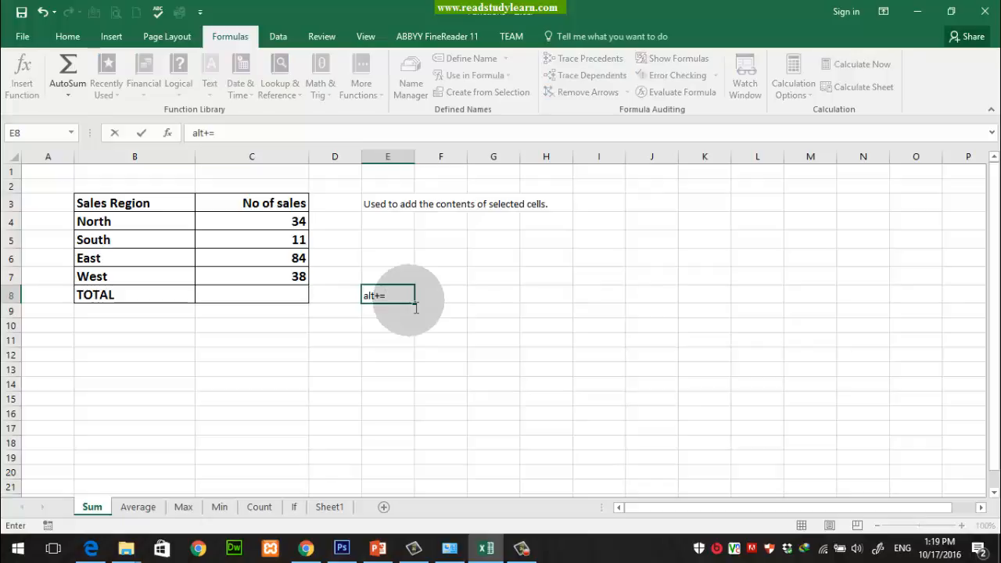
text(+=)
key(Return)
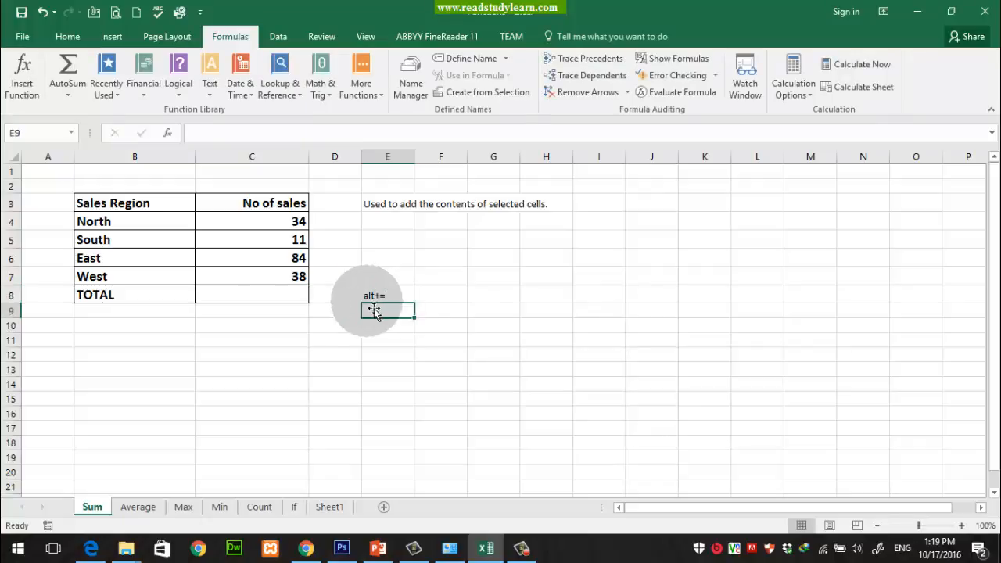
Total the sales in C8 with an AutoSum of C4:C7 and compare it with the sum shown for that selected range.
click(270, 295)
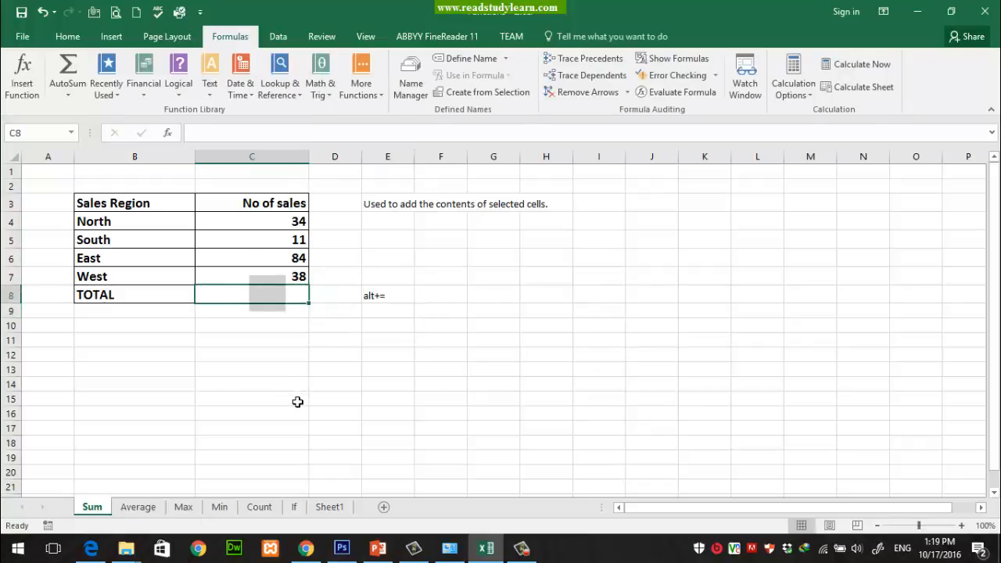
key(alt+equal)
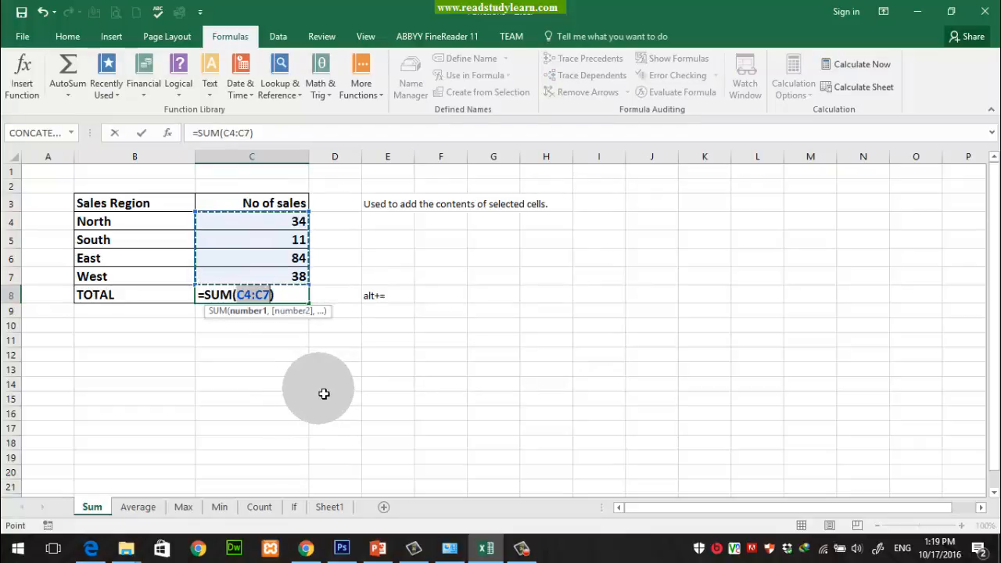
key(Return)
drag(283, 223, 289, 283)
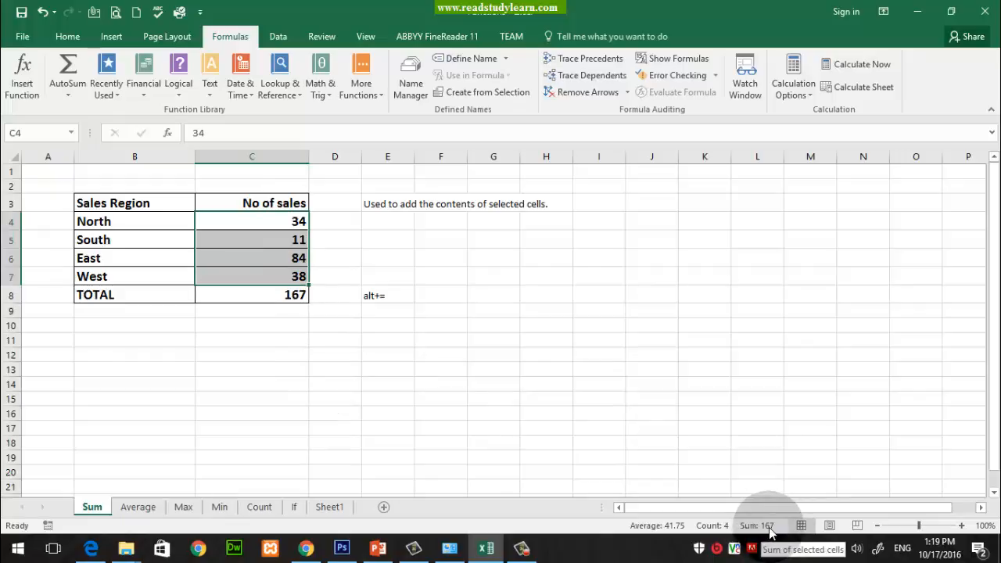
click(293, 297)
Clear the shortcut note from E8 and the formula from the TOTAL cell C8.
click(396, 297)
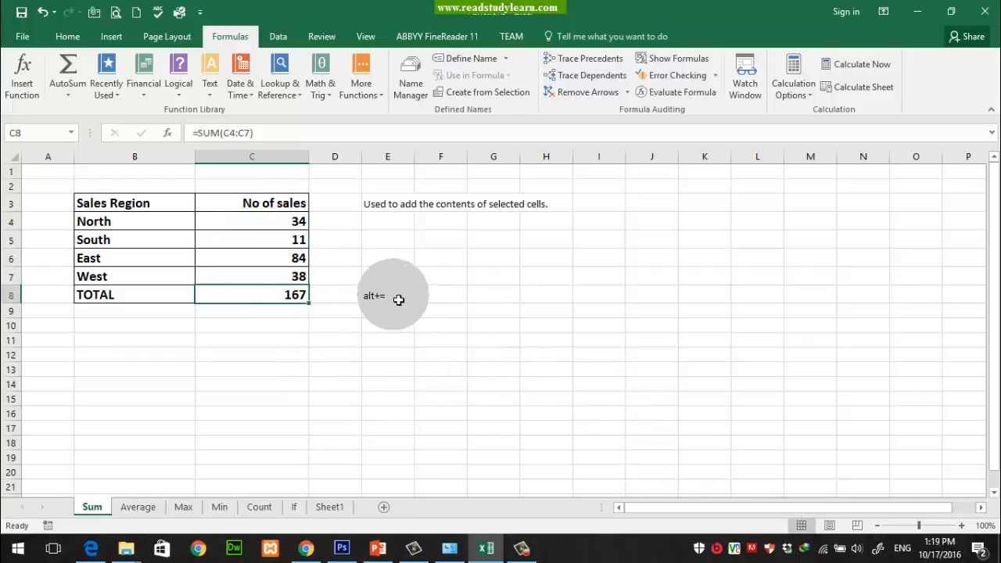
click(289, 296)
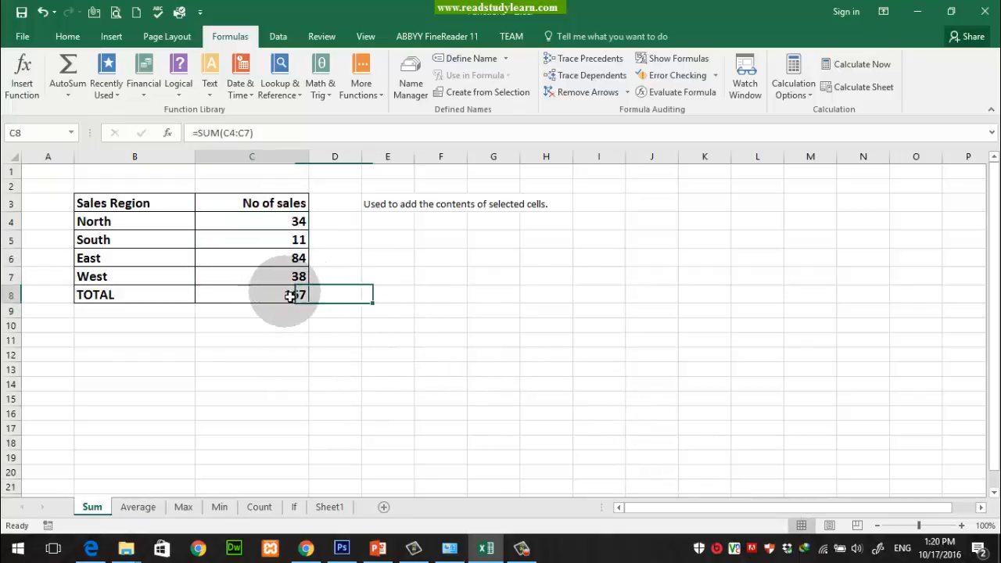
key(Delete)
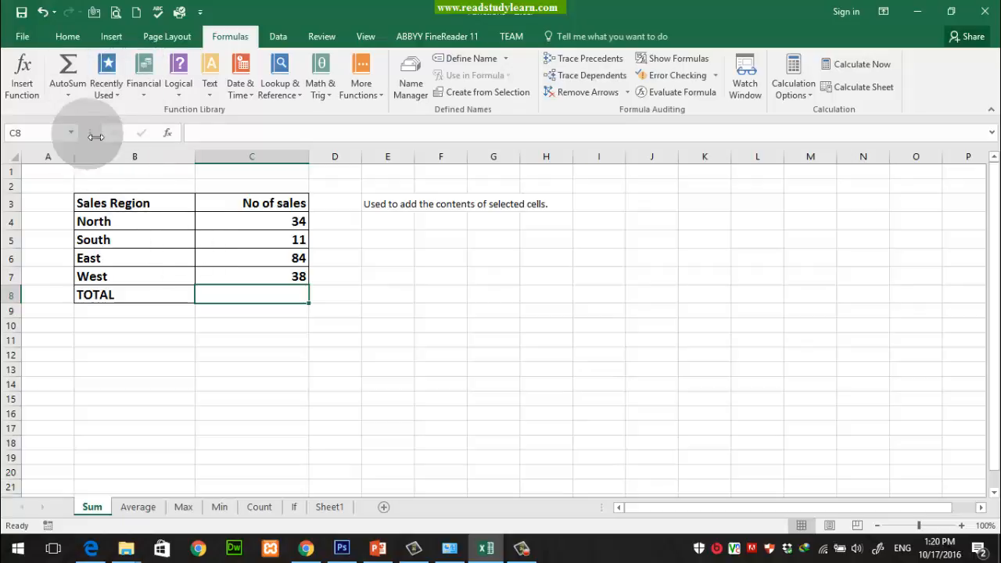
click(68, 94)
click(77, 112)
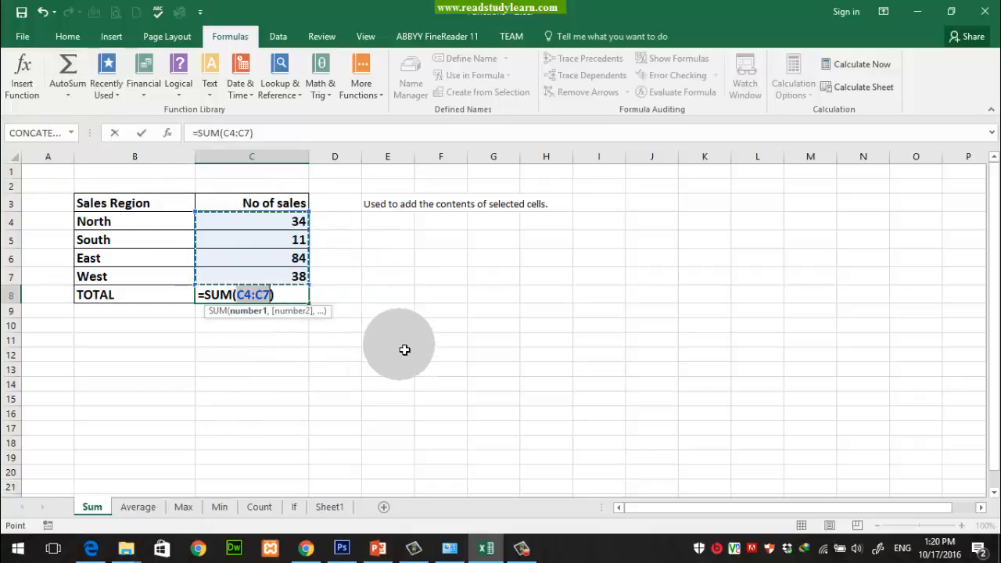
key(Escape)
key(Tab)
Total the sales figures C4:C7 in the TOTAL cell C8 using AutoSum.
drag(279, 221, 279, 297)
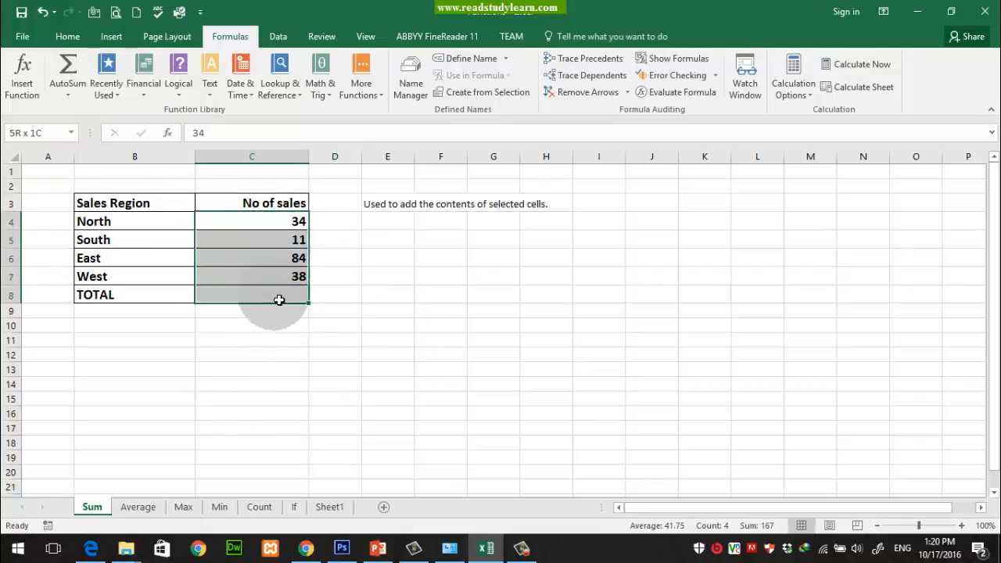
click(315, 306)
click(302, 299)
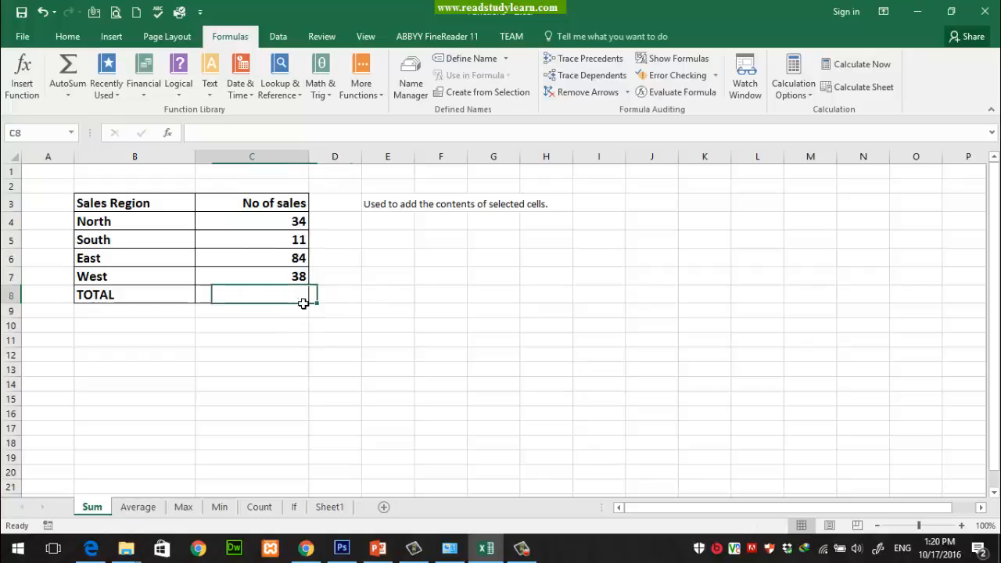
click(67, 74)
key(Return)
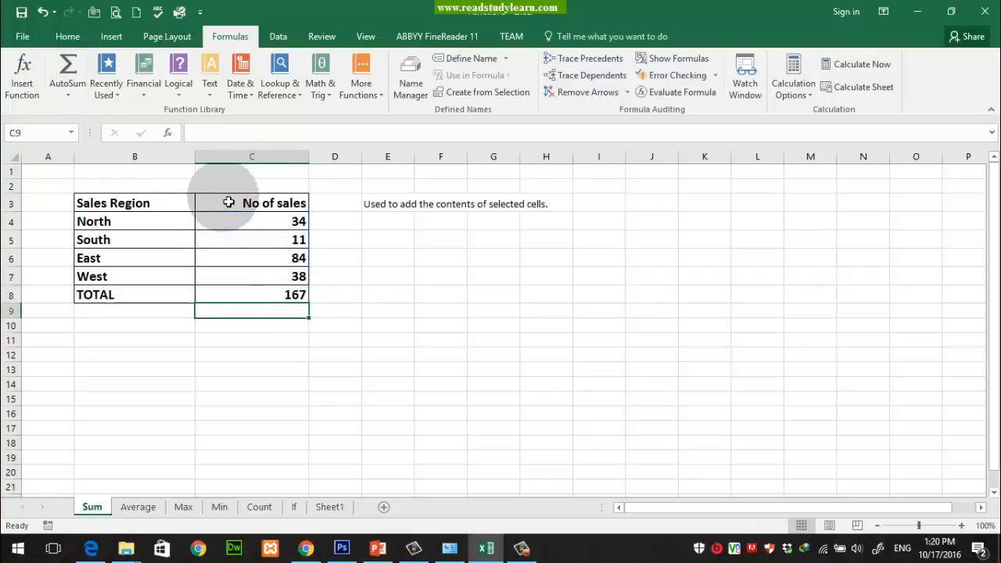
Switch to the Average worksheet and select the sales figures in C4:C7 to examine the range being averaged.
click(138, 507)
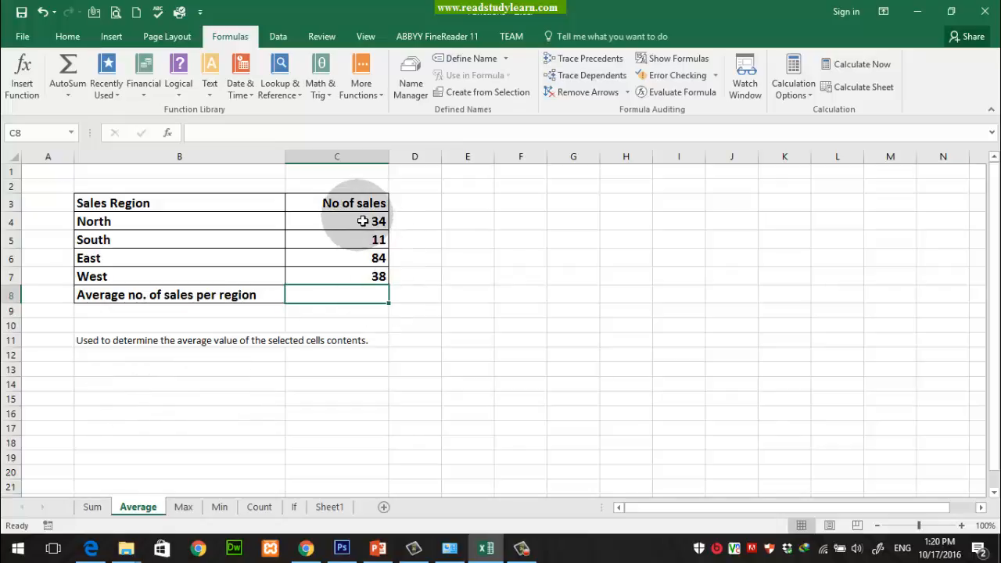
drag(371, 222, 363, 279)
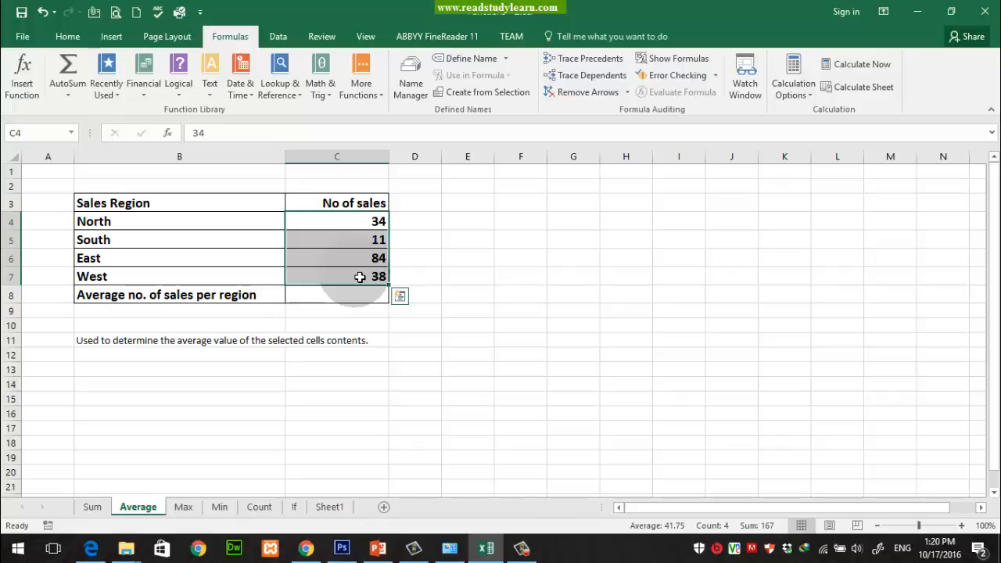
drag(352, 223, 362, 282)
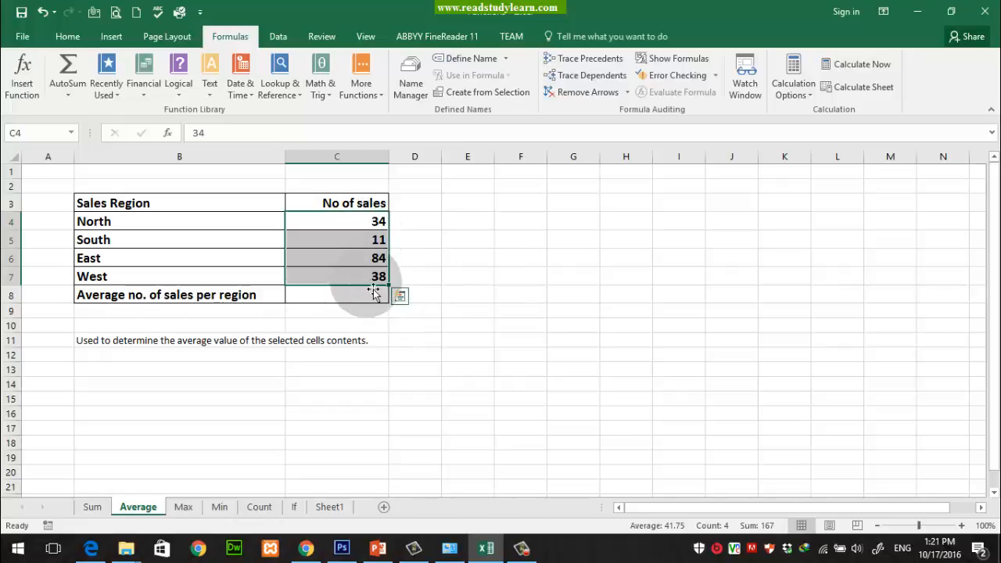
Label cell E4 "sum" and add the four regional sales in F4 with =SUM(C4:C7).
click(474, 223)
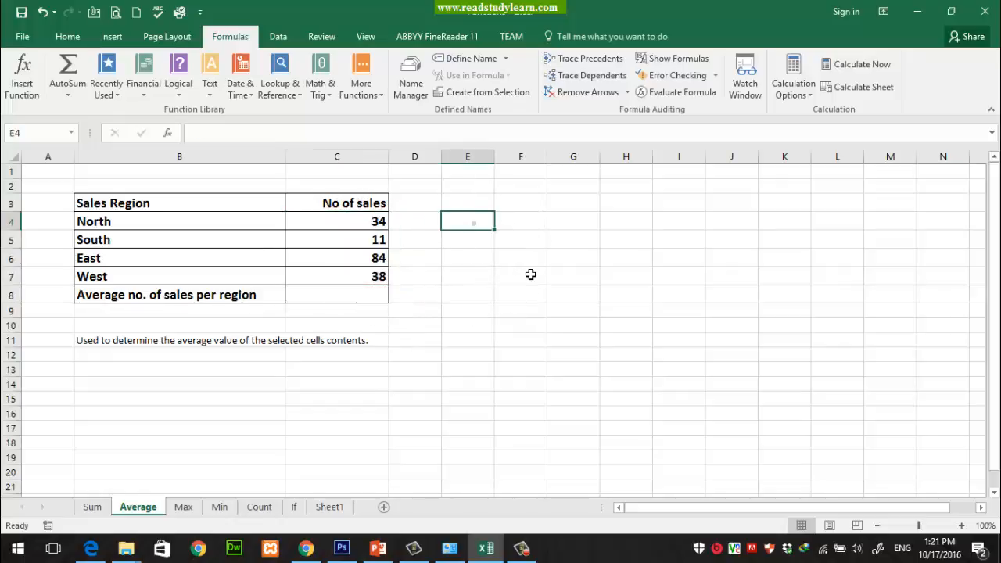
text(sum)
key(Tab)
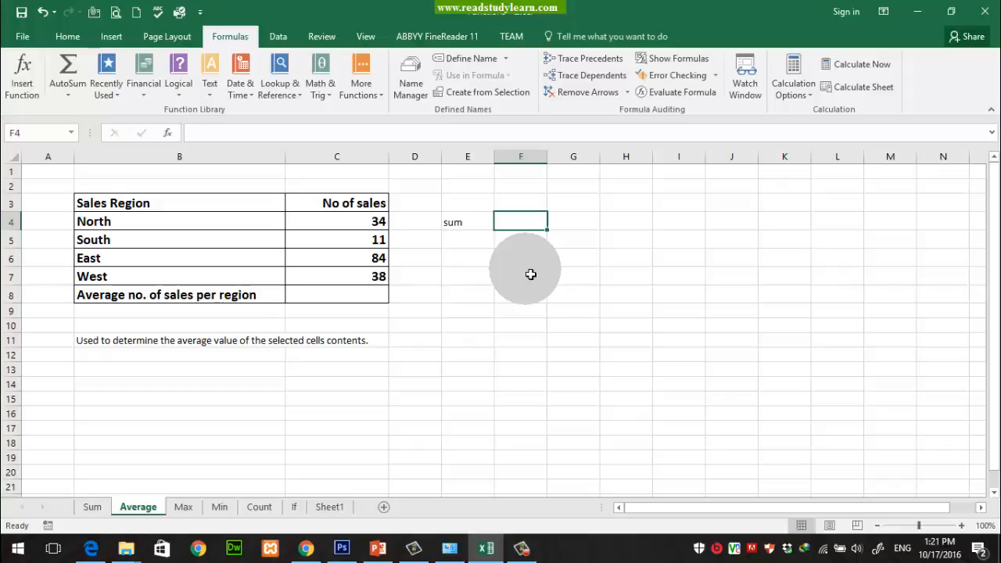
text(=sum)
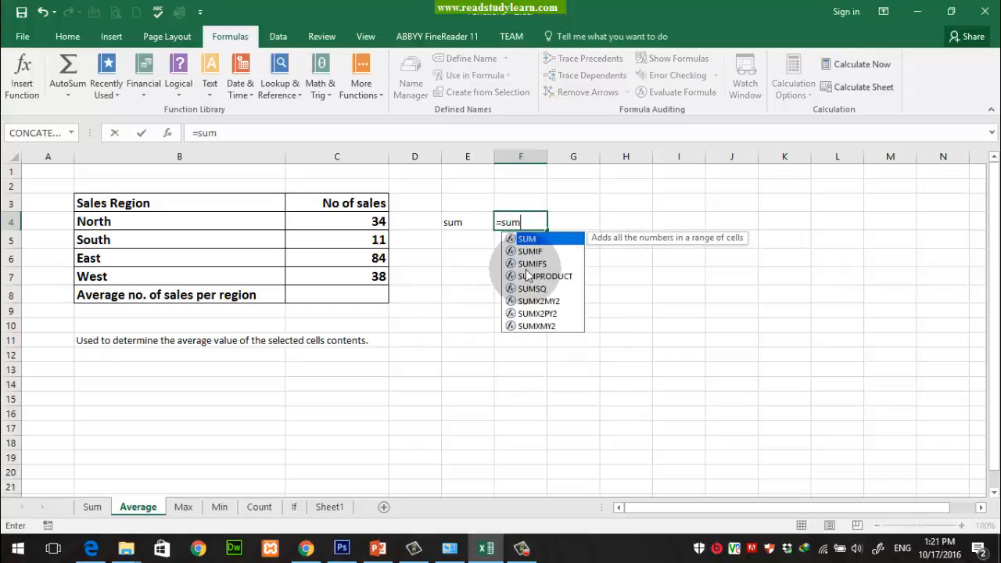
key(Tab)
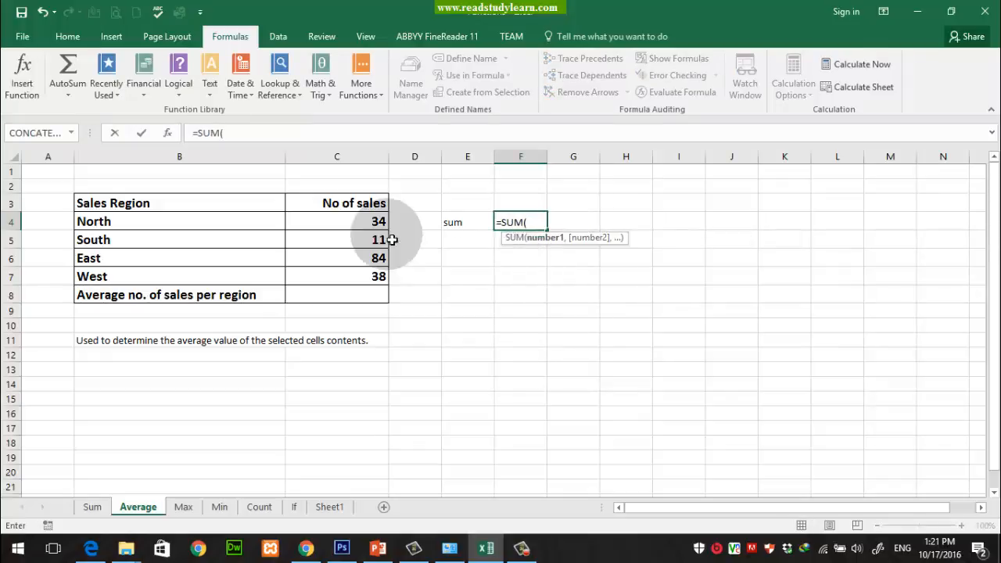
drag(375, 223, 372, 285)
key(Return)
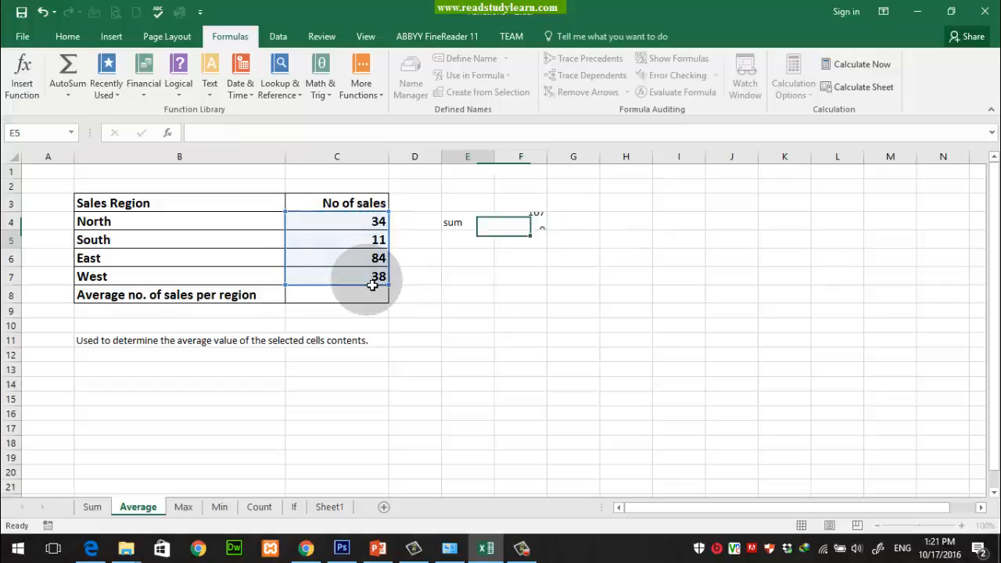
Change the E4 label to SUM and check the formula in F4 against the sales range C4:C7.
click(479, 230)
text(SU<M)
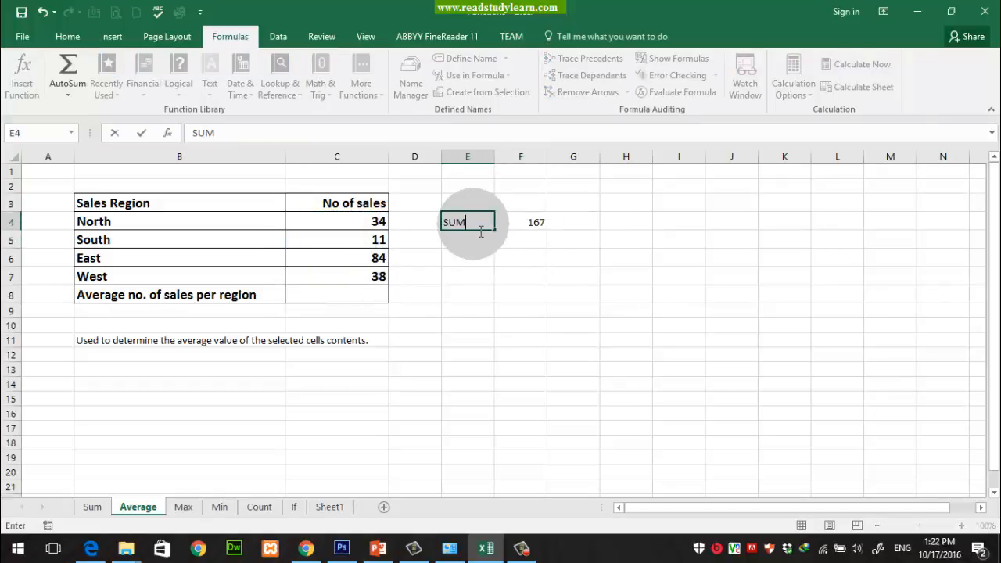
key(Tab)
drag(357, 225, 357, 278)
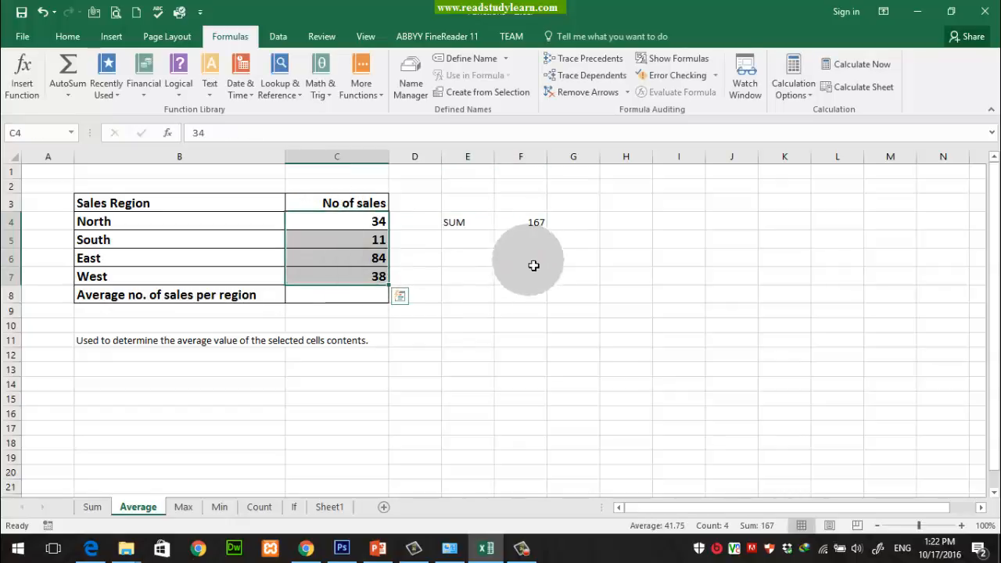
click(530, 223)
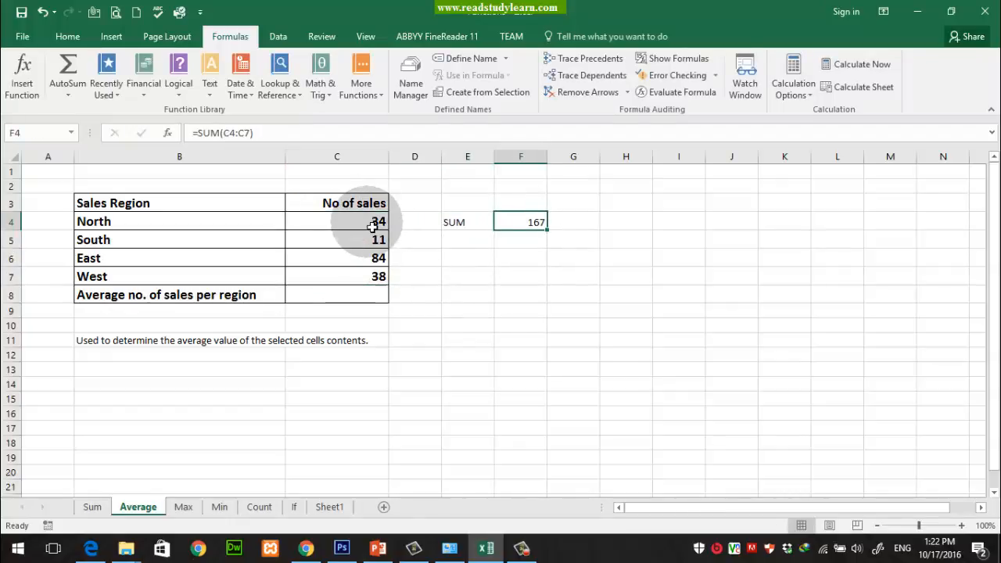
drag(372, 226, 375, 278)
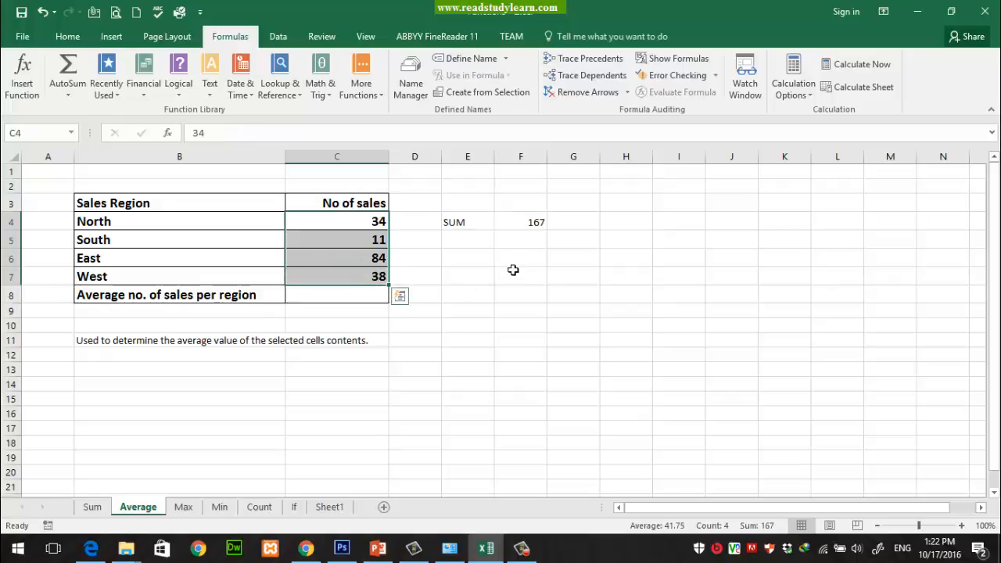
Label cell E5 "no of counts", fit column E to its text, and enter 4 in F5.
click(480, 238)
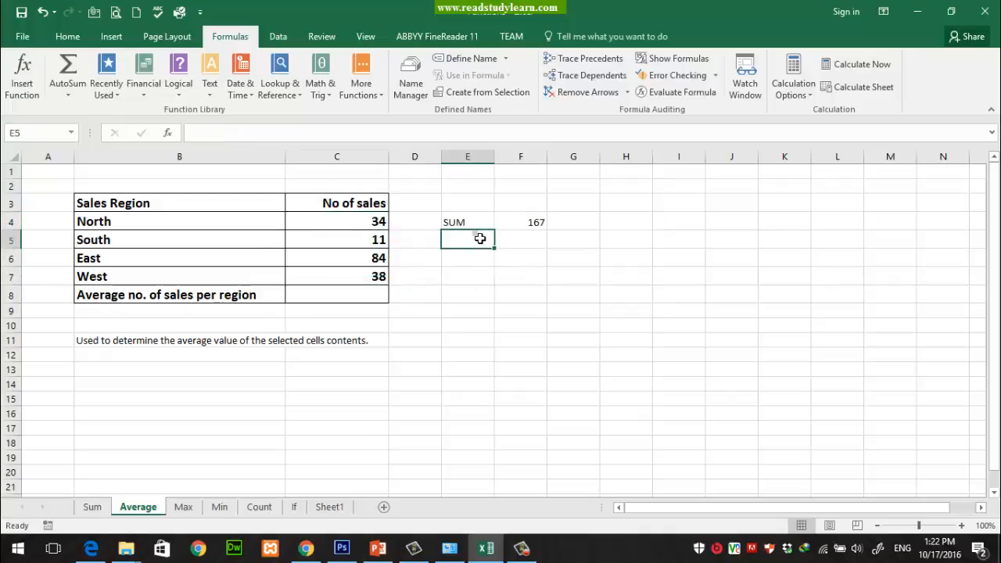
click(480, 239)
text(no of counts)
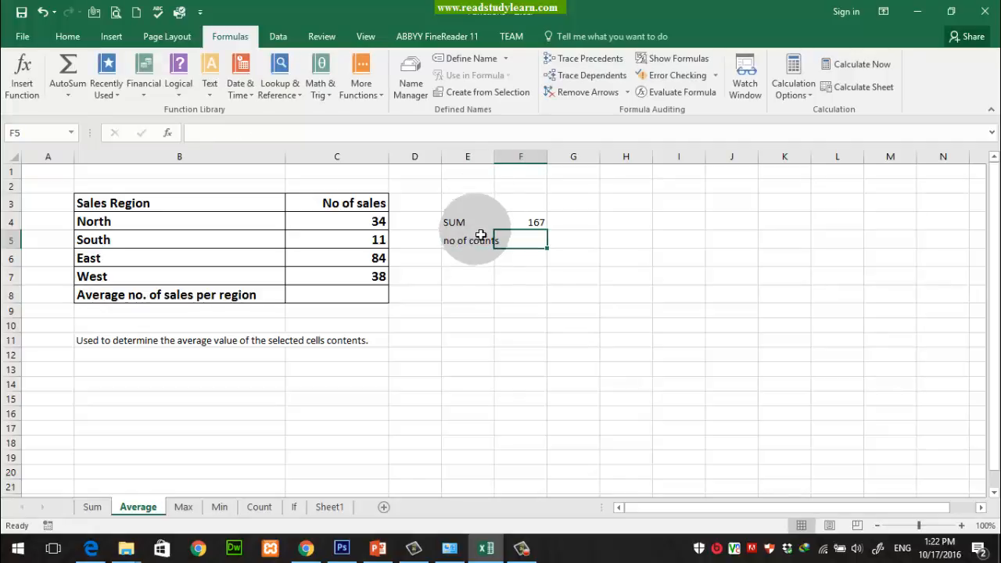
double_click(495, 157)
text(4)
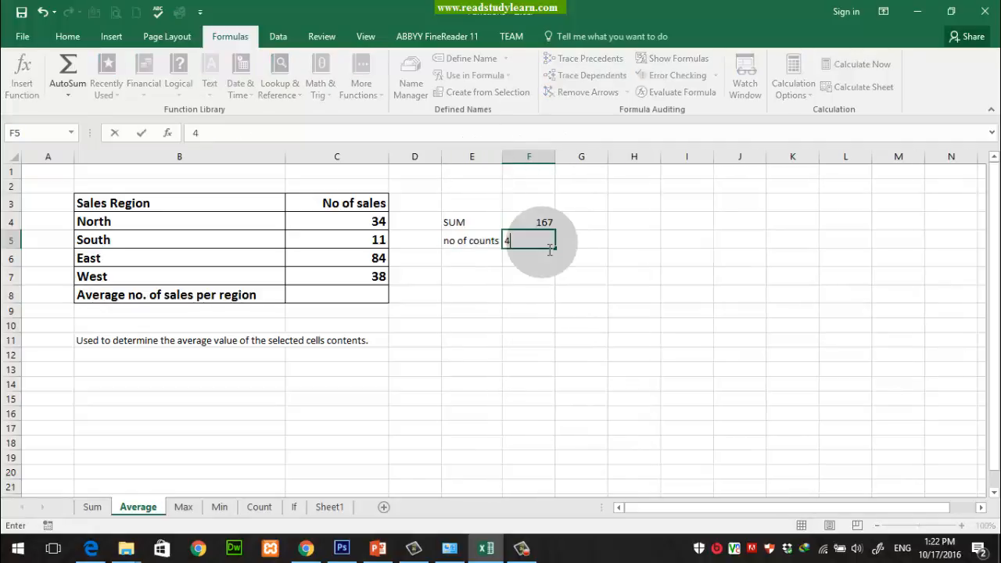
key(Return)
Confirm the count in F5 and label cell E7 "average".
click(542, 282)
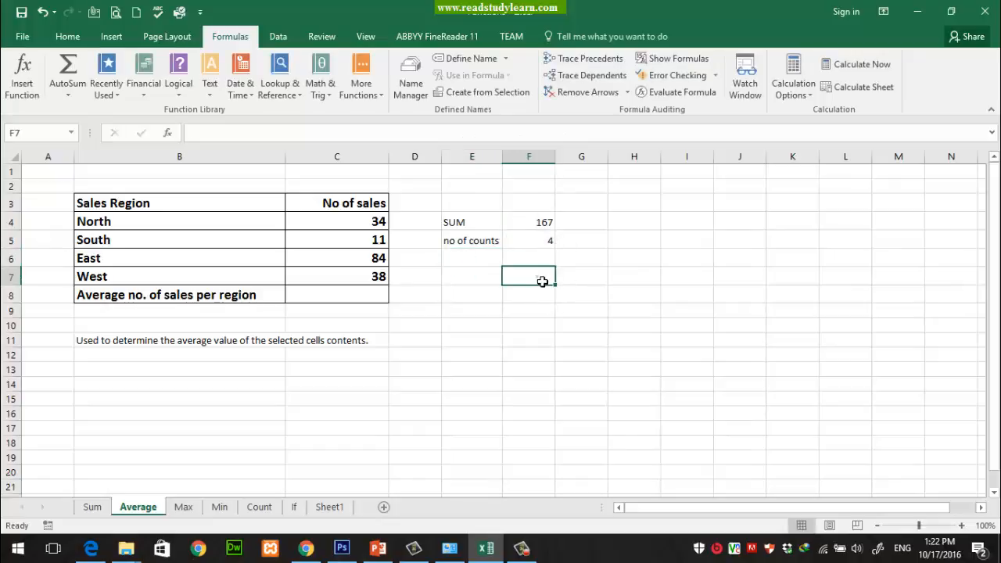
click(474, 279)
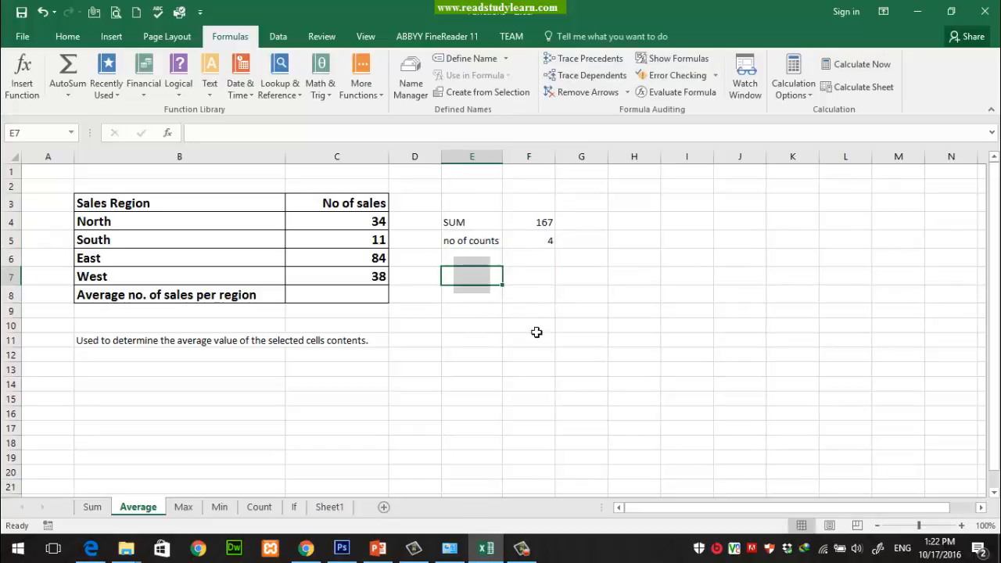
text(avera)
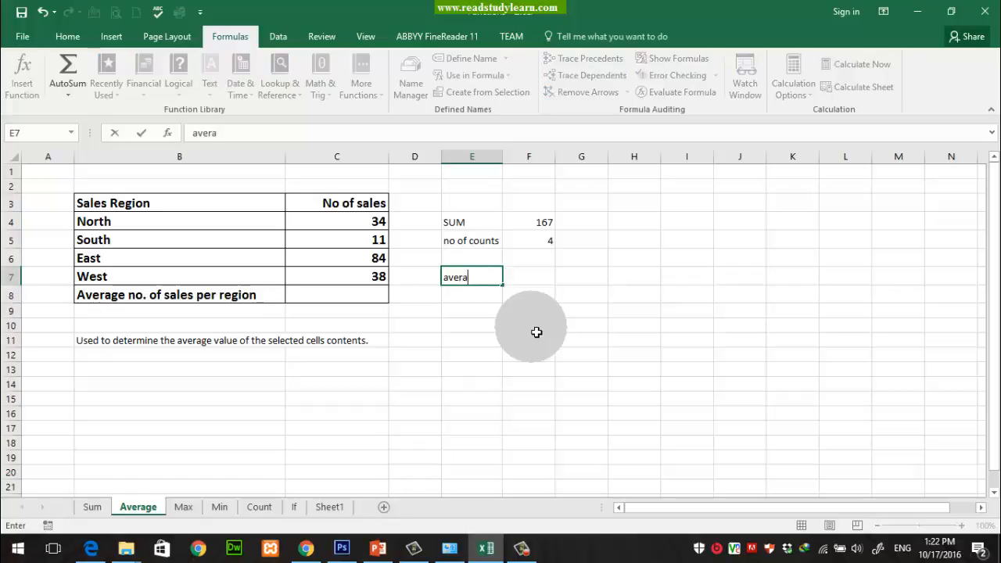
text(ge)
key(Tab)
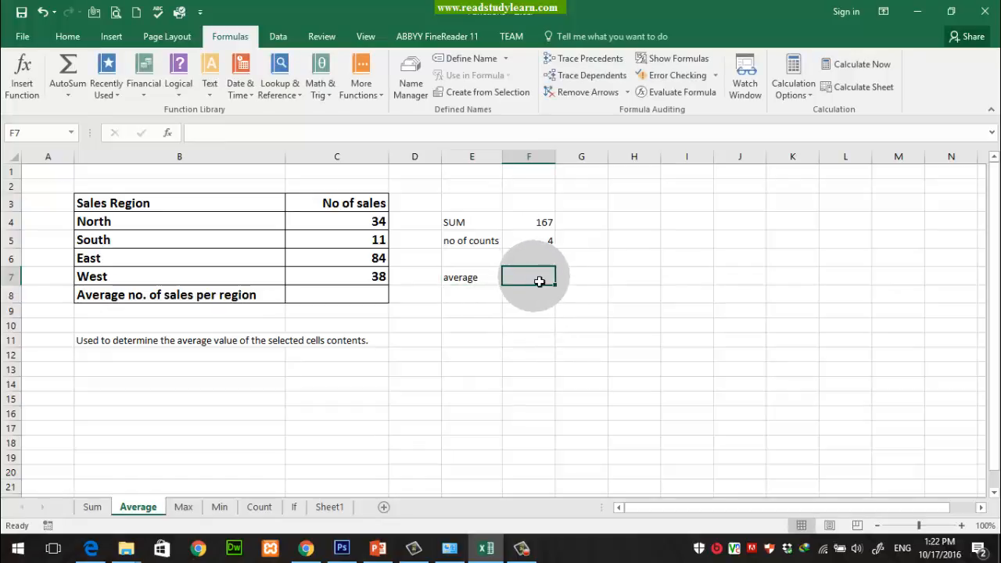
Calculate the average manually in F7 with =F4/F5 and check the formula against the sum and count in F4:F5.
text(=)
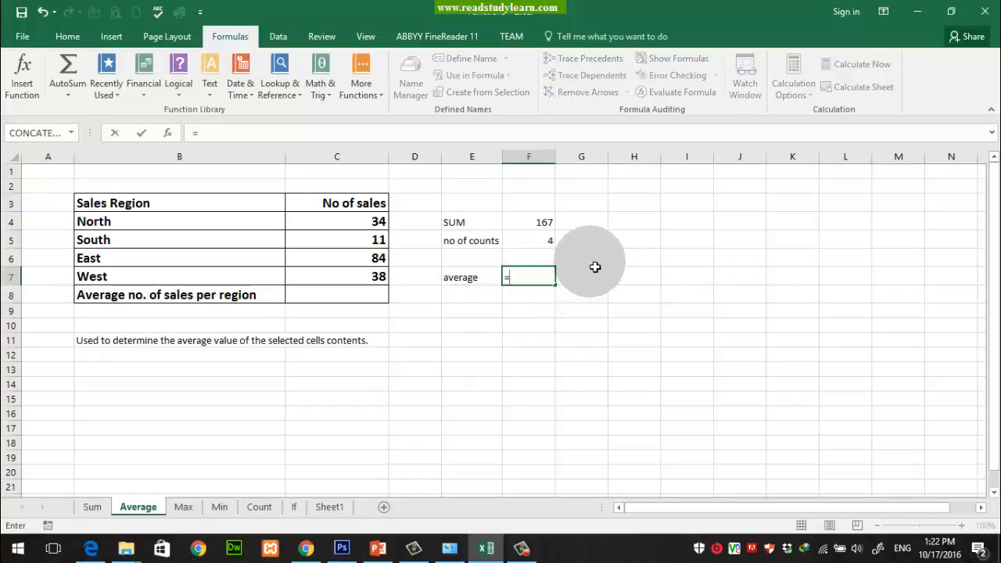
click(543, 223)
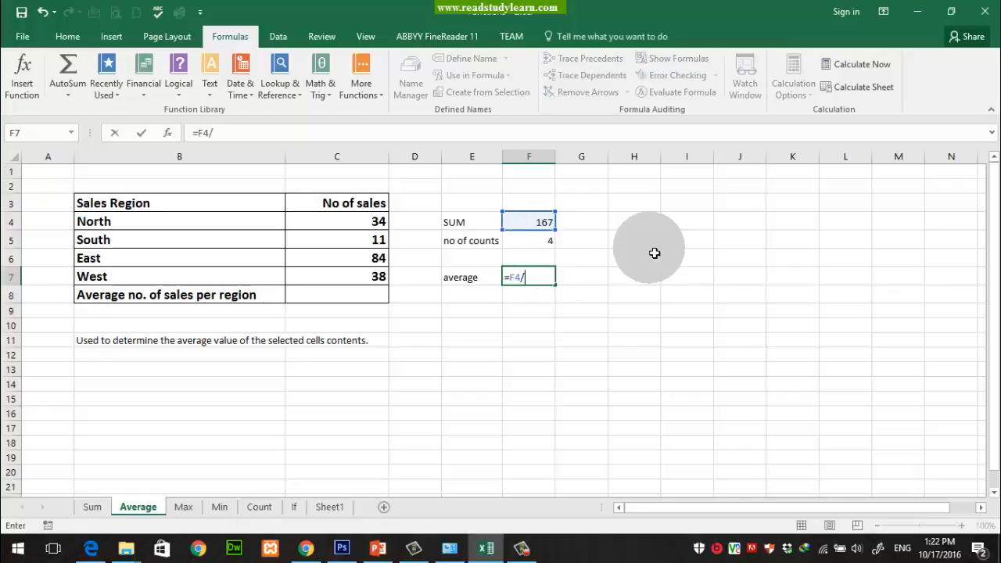
text(/)
click(543, 244)
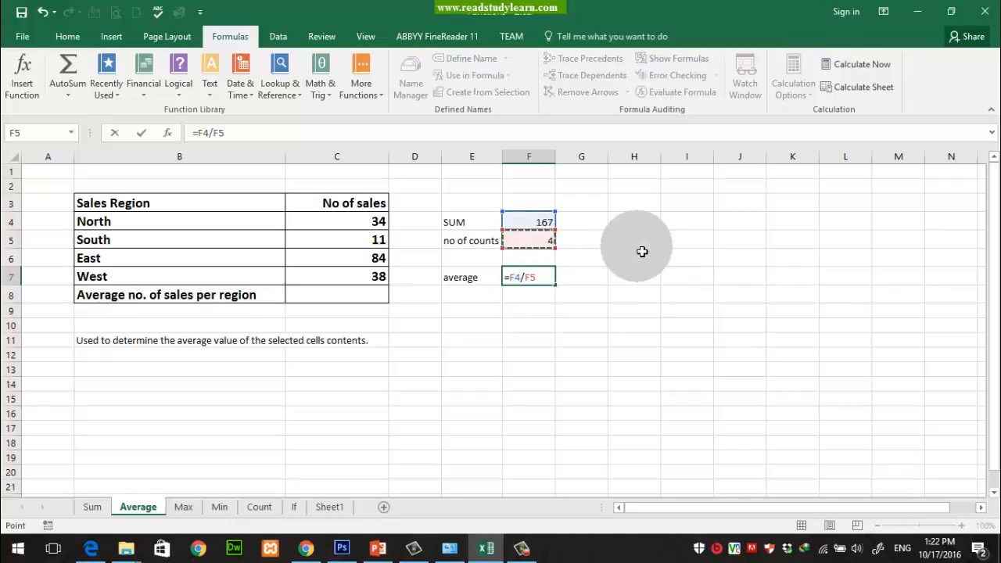
key(Return)
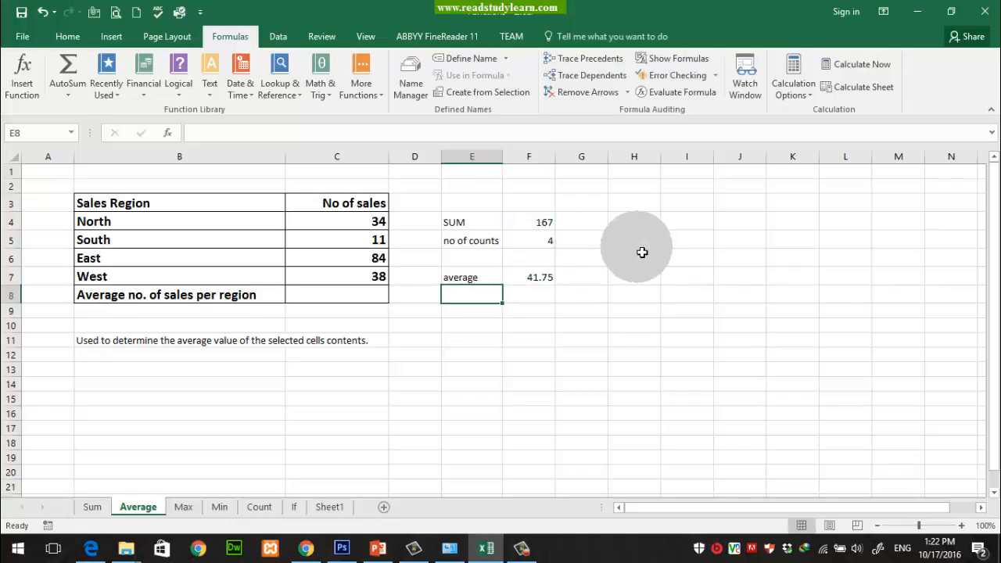
drag(543, 221, 543, 242)
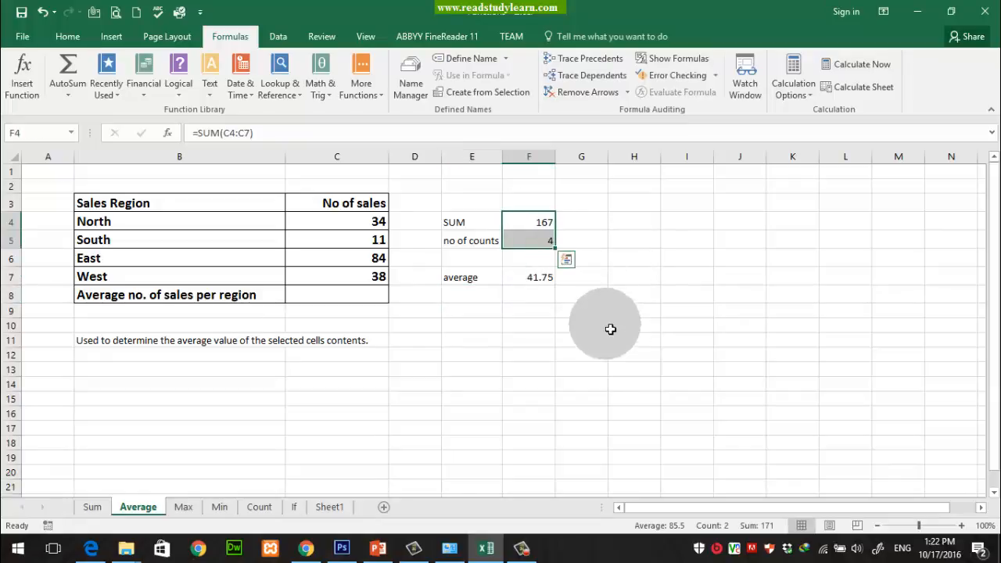
click(538, 277)
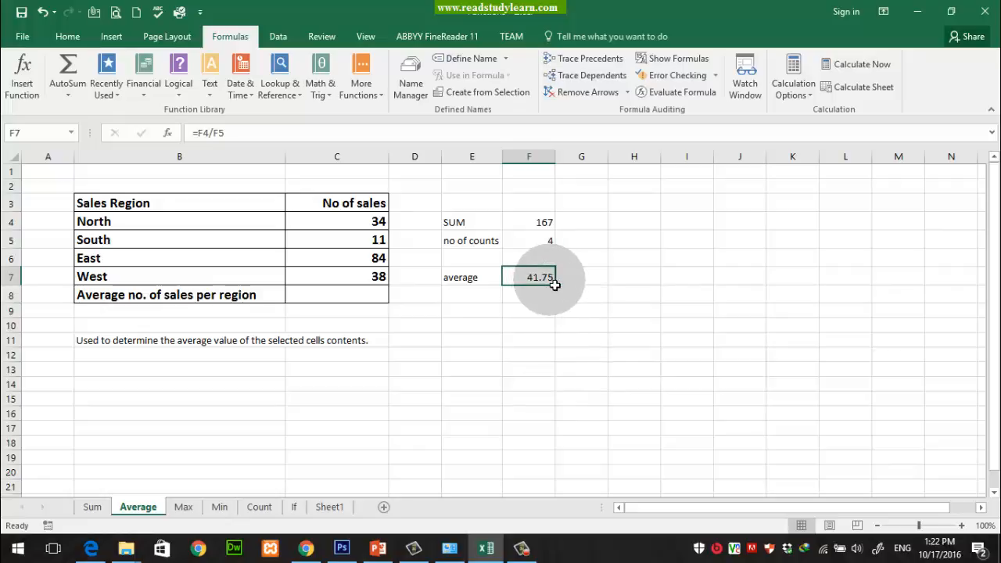
Calculate the average number of sales per region in C8 with =AVERAGE(C4:C7).
click(364, 297)
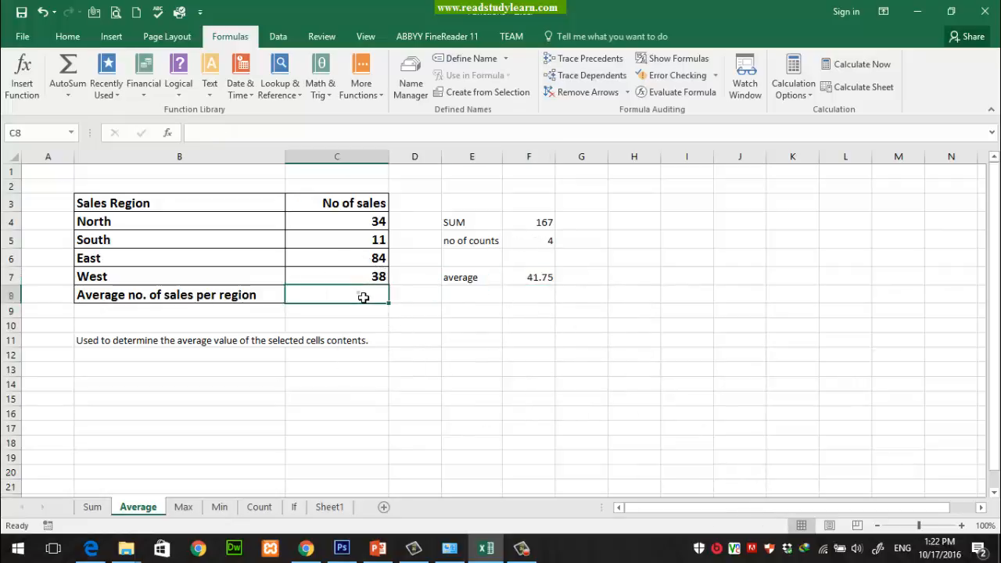
text(=)
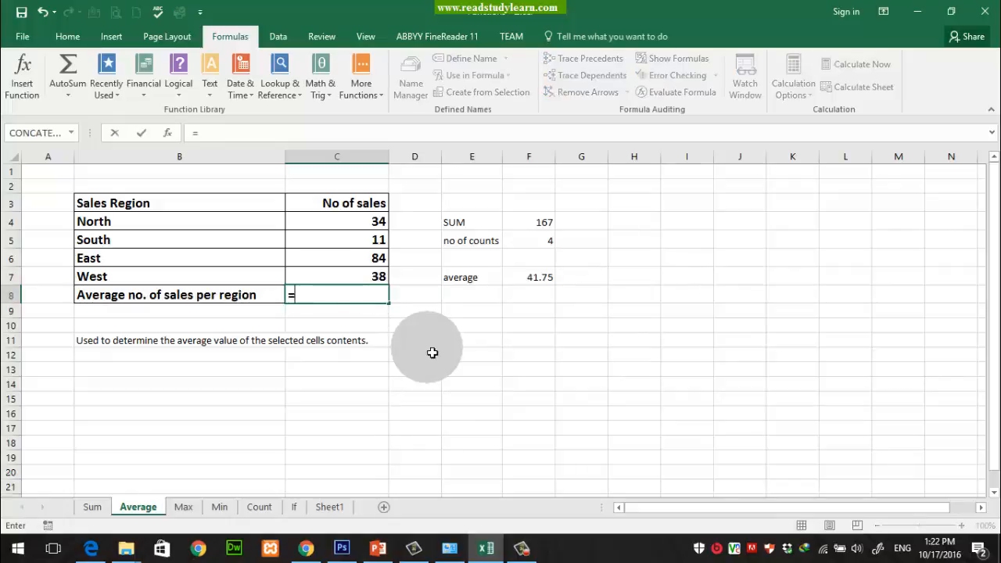
text(avera)
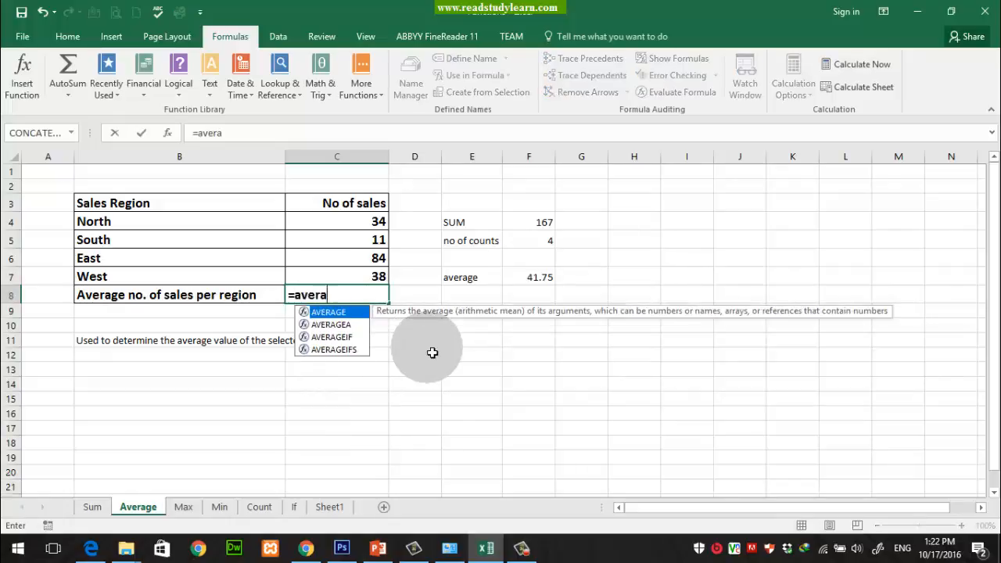
key(Tab)
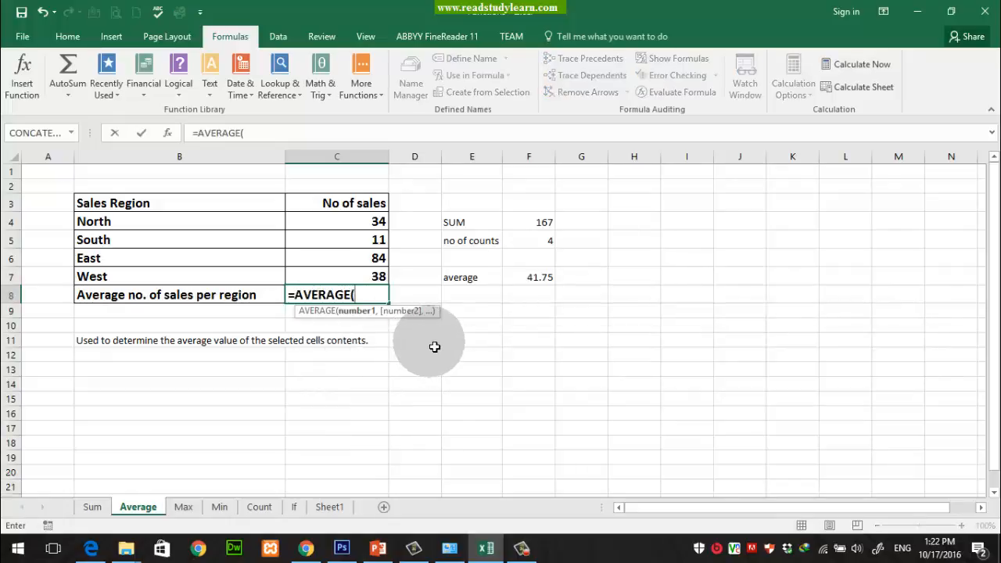
drag(377, 229, 378, 279)
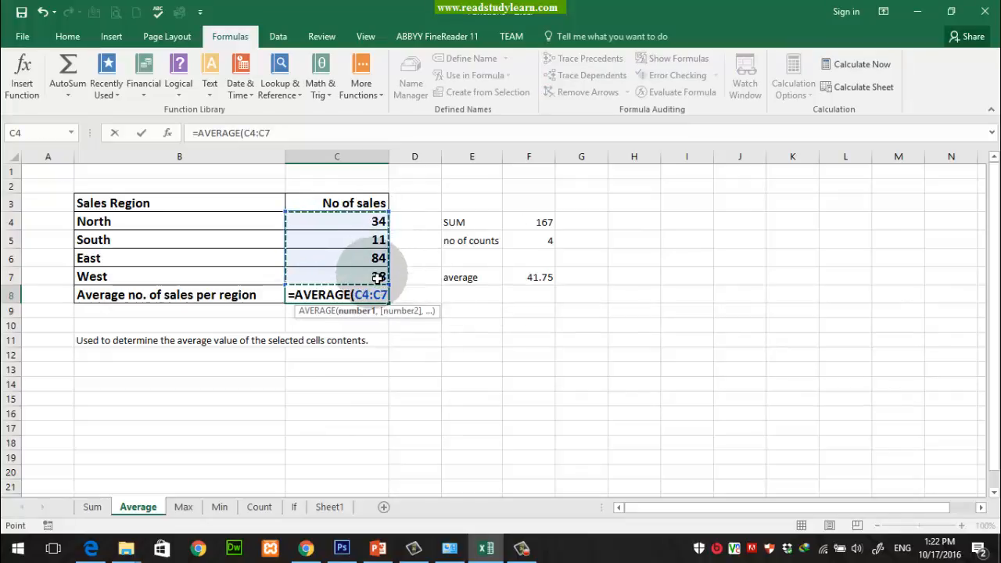
text())
key(Return)
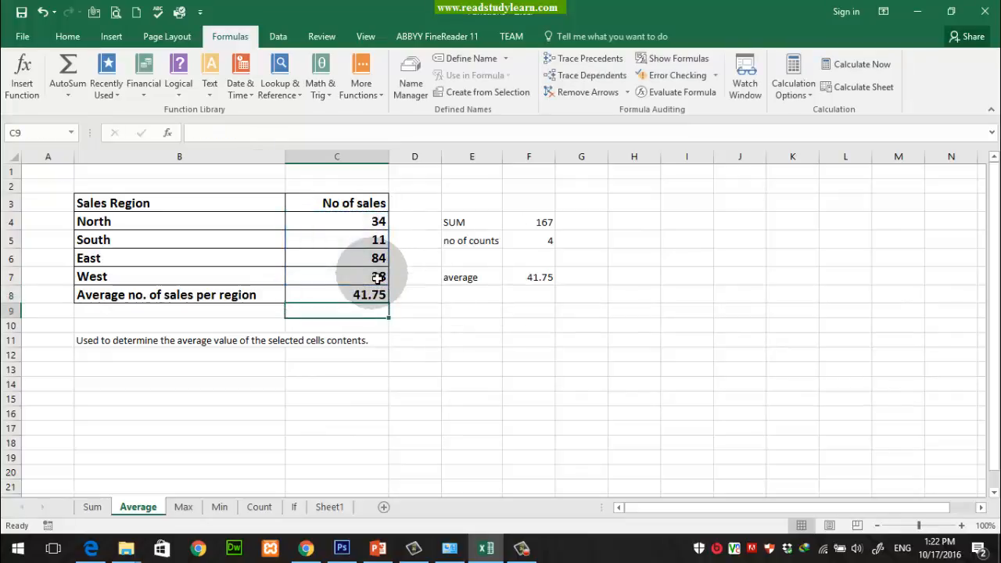
Compare the AVERAGE formula in C8 with the manual calculation in F4:F7 and go through the four regional sales rows.
click(341, 297)
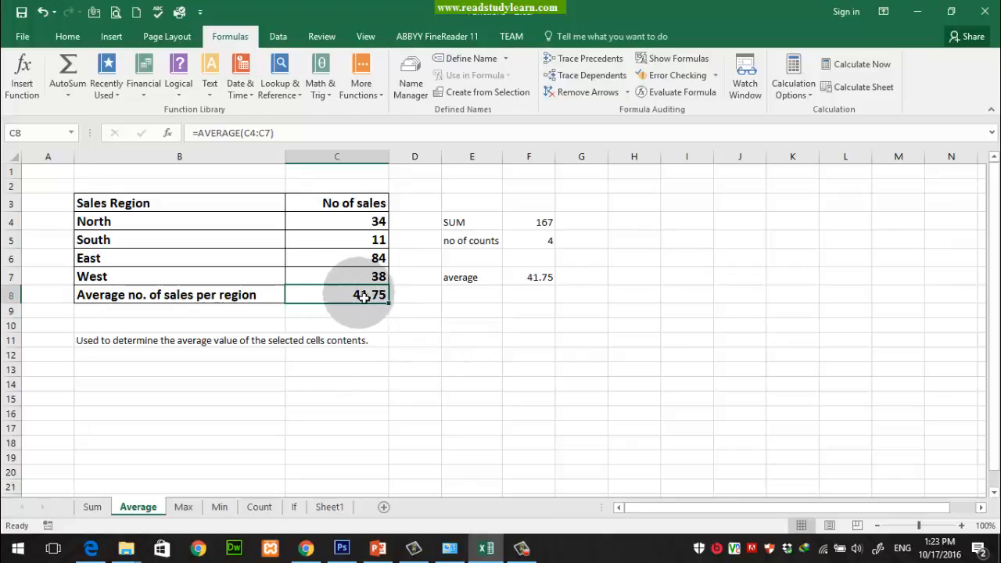
click(540, 226)
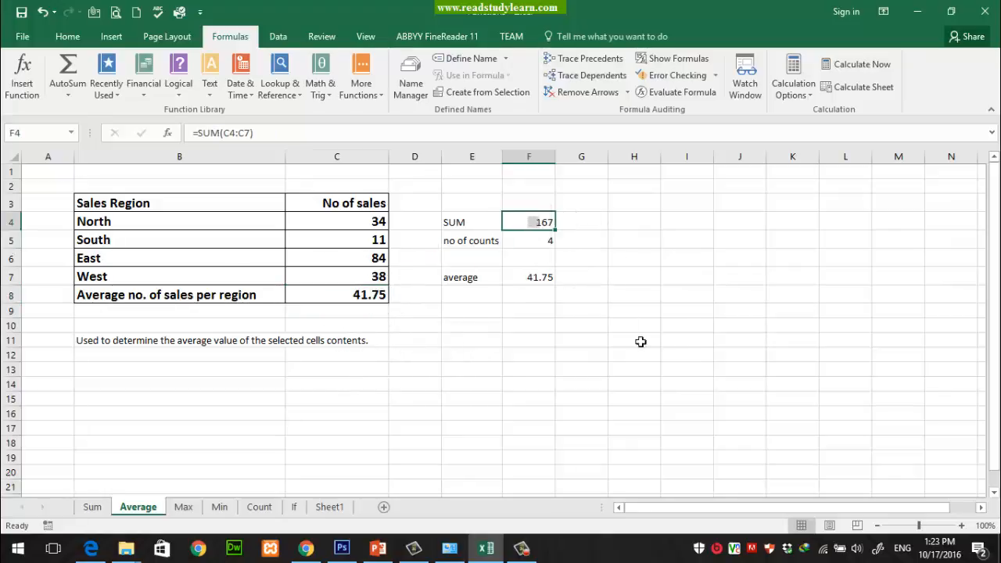
drag(168, 231, 340, 283)
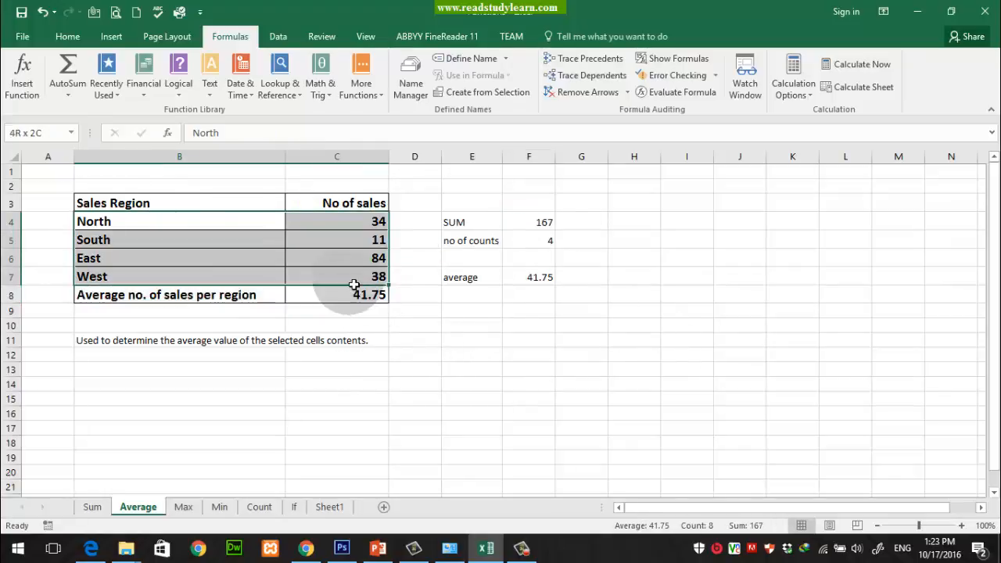
click(543, 277)
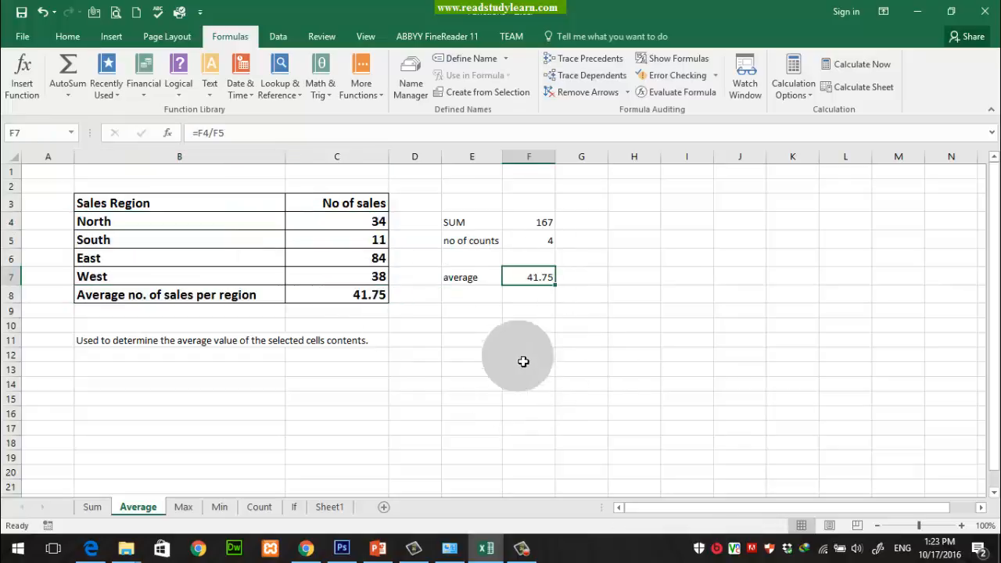
click(403, 230)
click(409, 244)
click(409, 259)
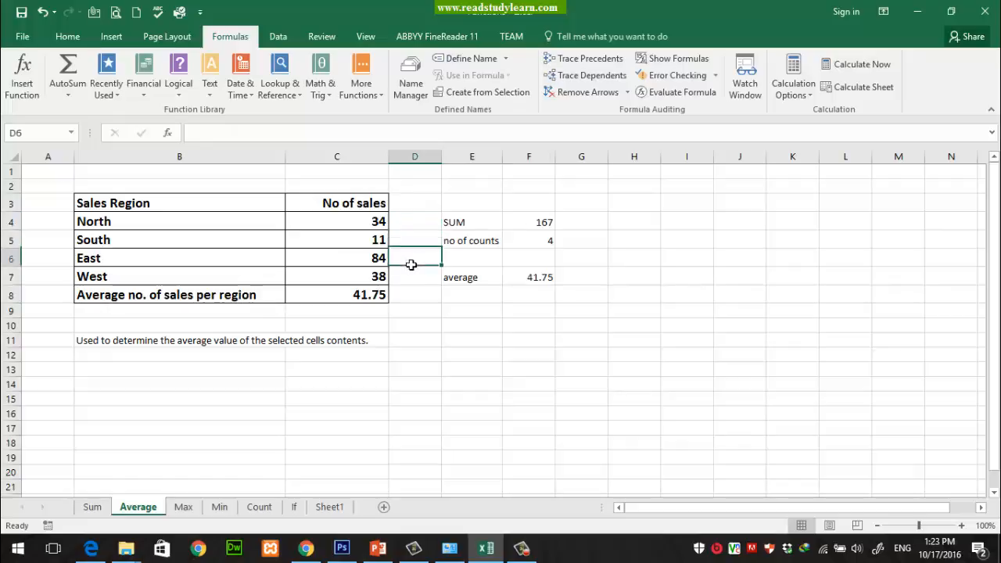
click(415, 280)
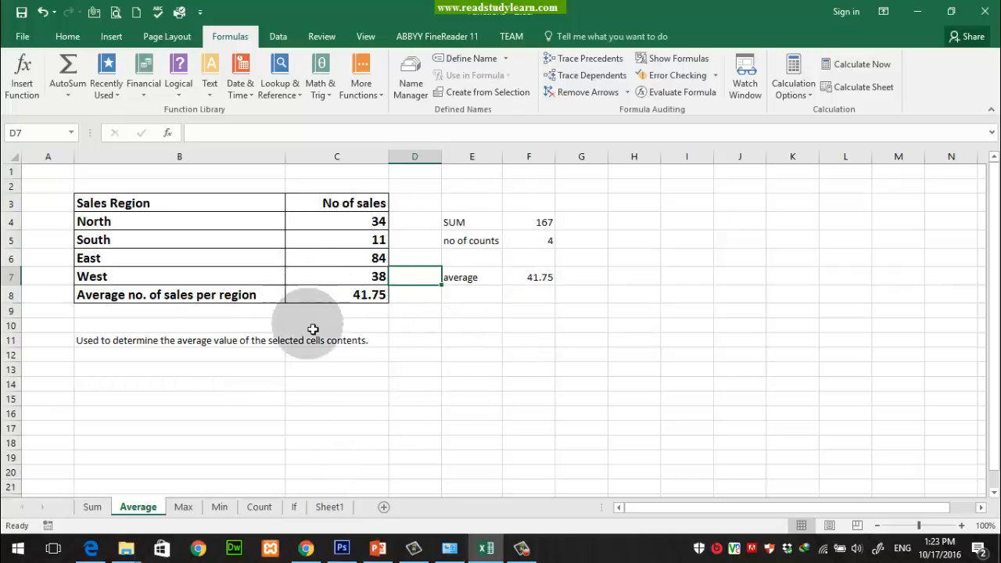
Switch to the Max worksheet and examine the function description in E4 and the sales figures in C4:C7 for the highest value.
click(183, 510)
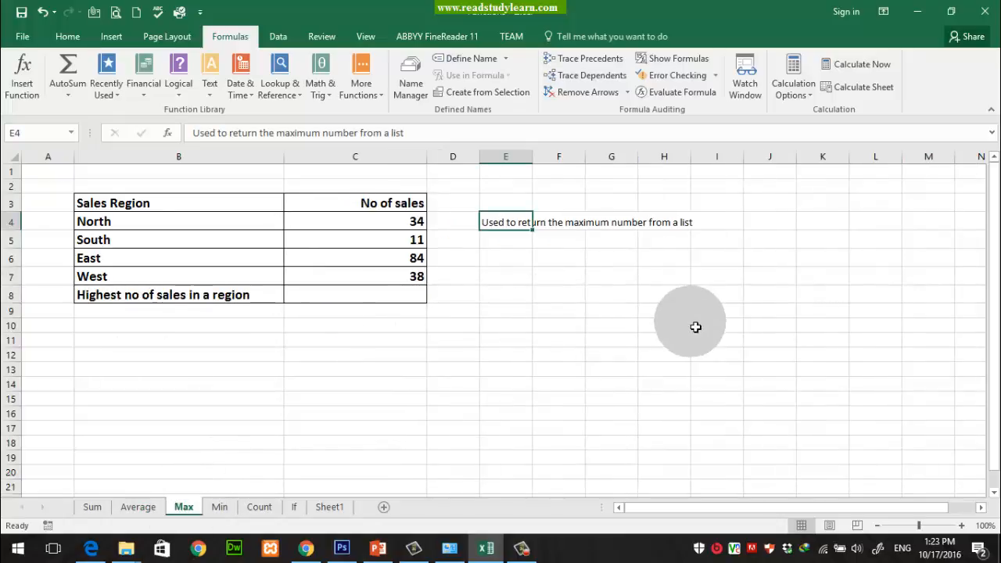
click(525, 275)
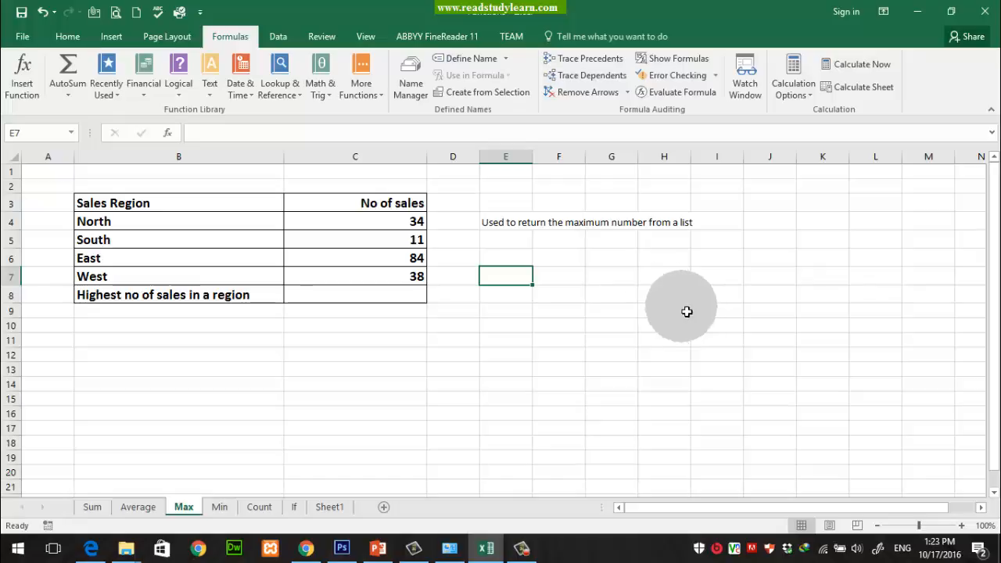
click(501, 228)
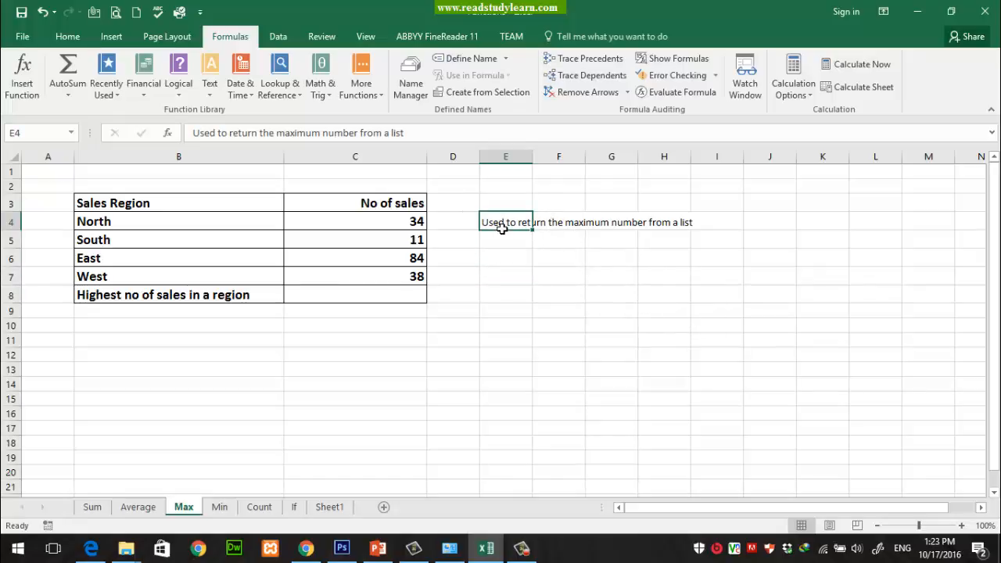
drag(386, 224, 386, 283)
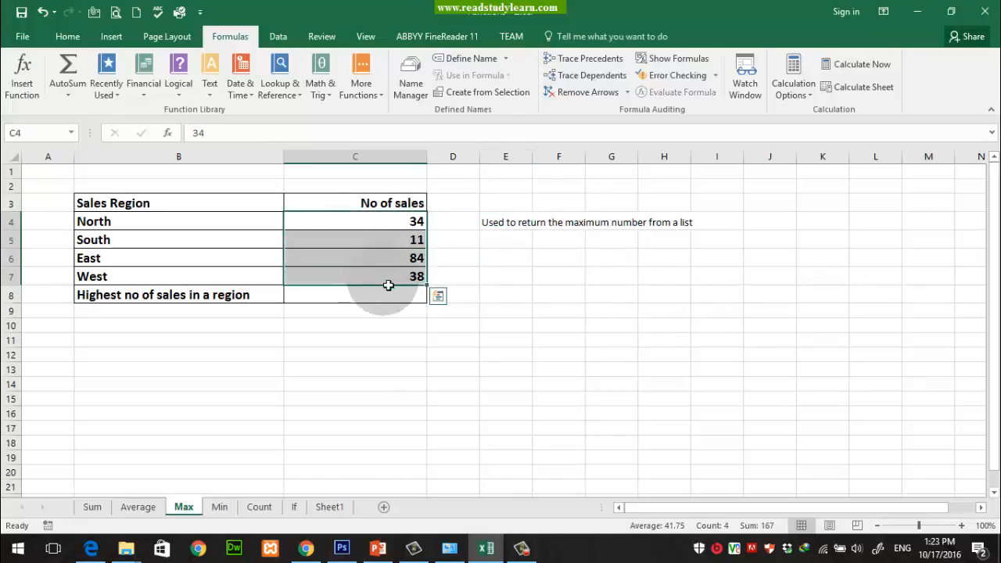
click(526, 358)
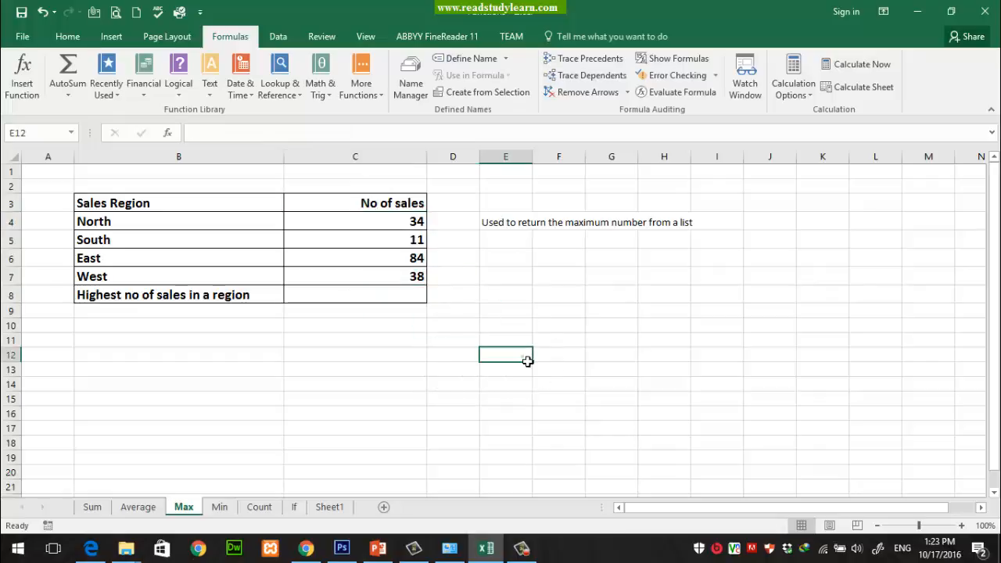
drag(414, 224, 416, 278)
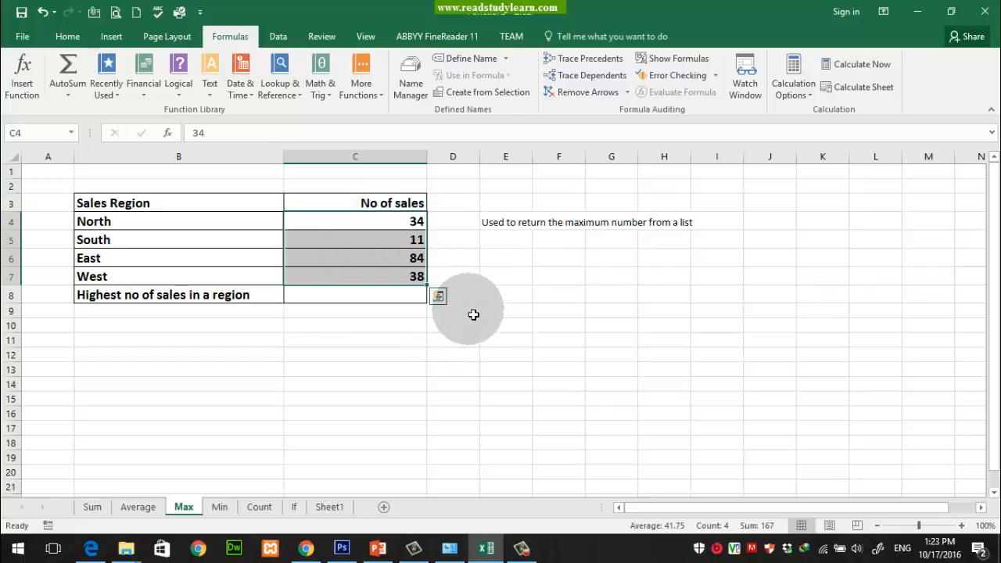
click(391, 257)
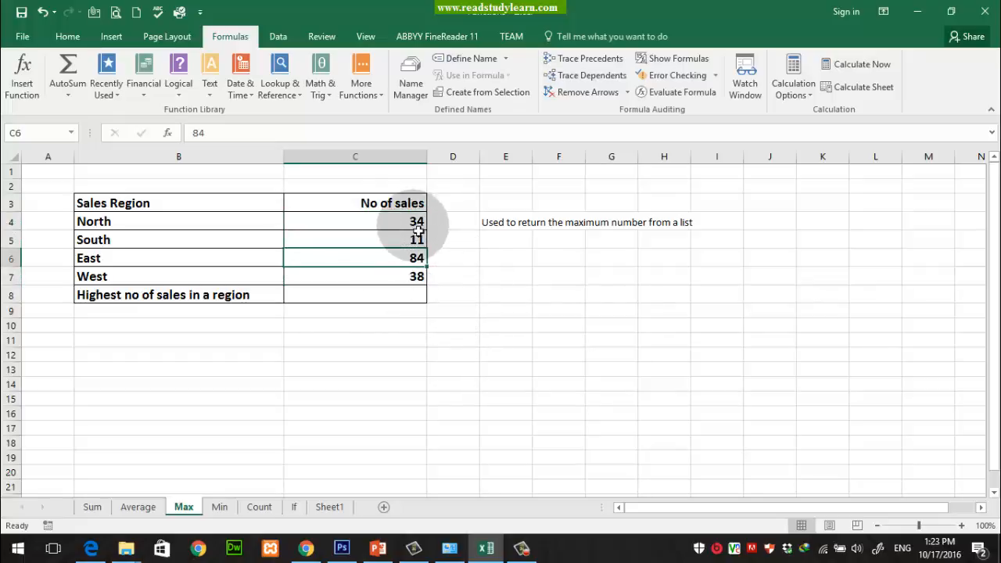
drag(405, 221, 423, 279)
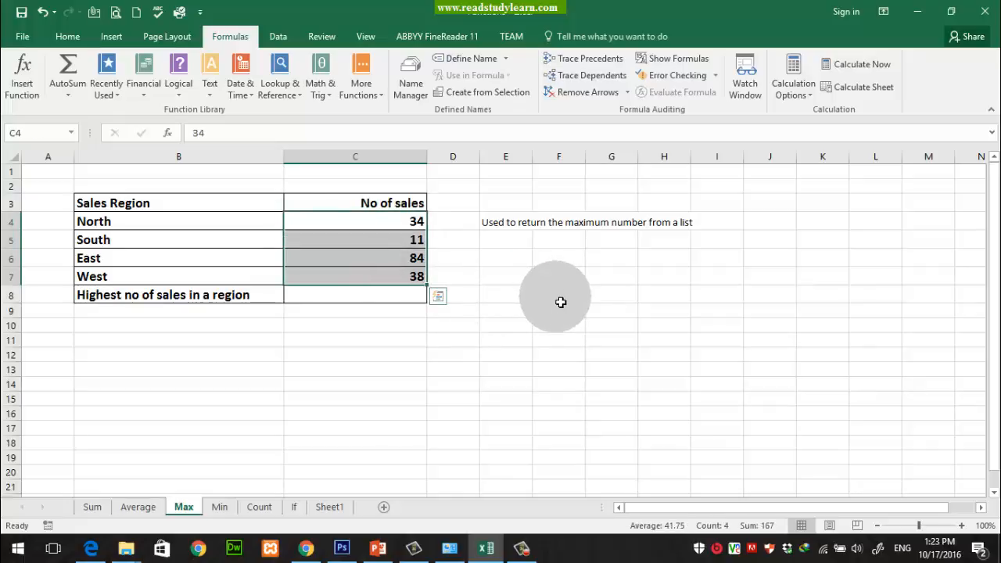
click(413, 260)
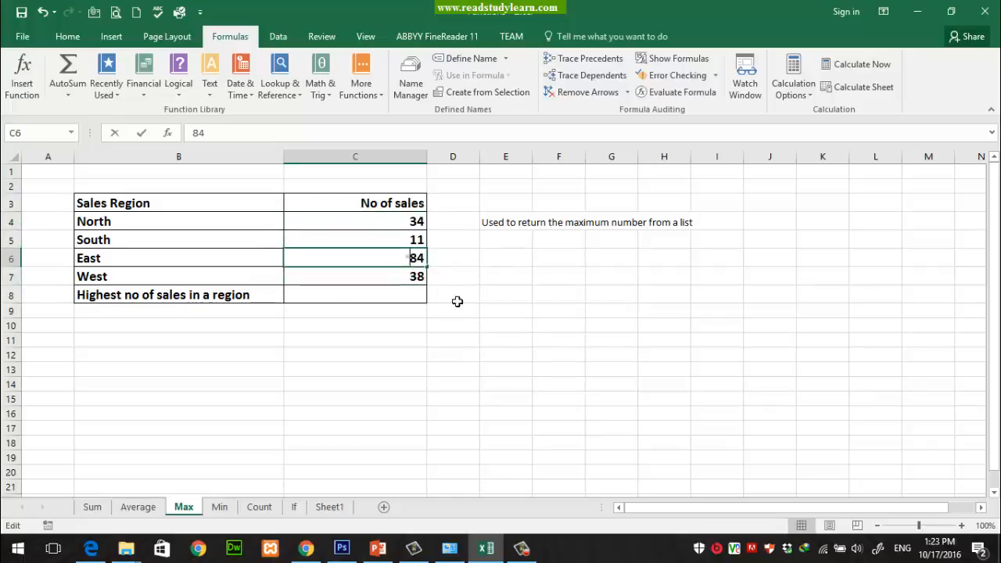
click(472, 311)
Calculate the highest number of sales in C8 with =MAX(C4:C7) and check it against the sales figures in C4:C7.
click(391, 299)
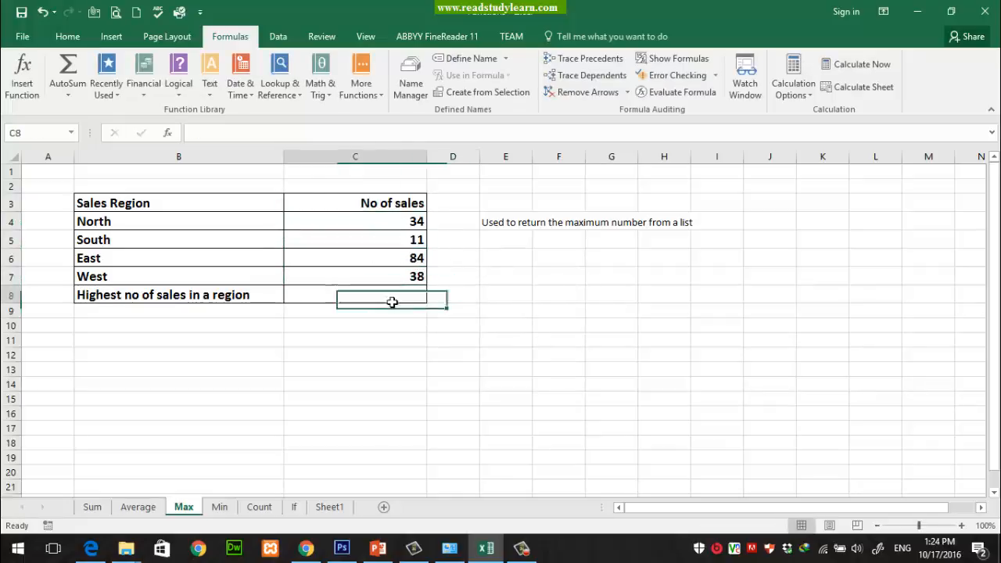
click(65, 95)
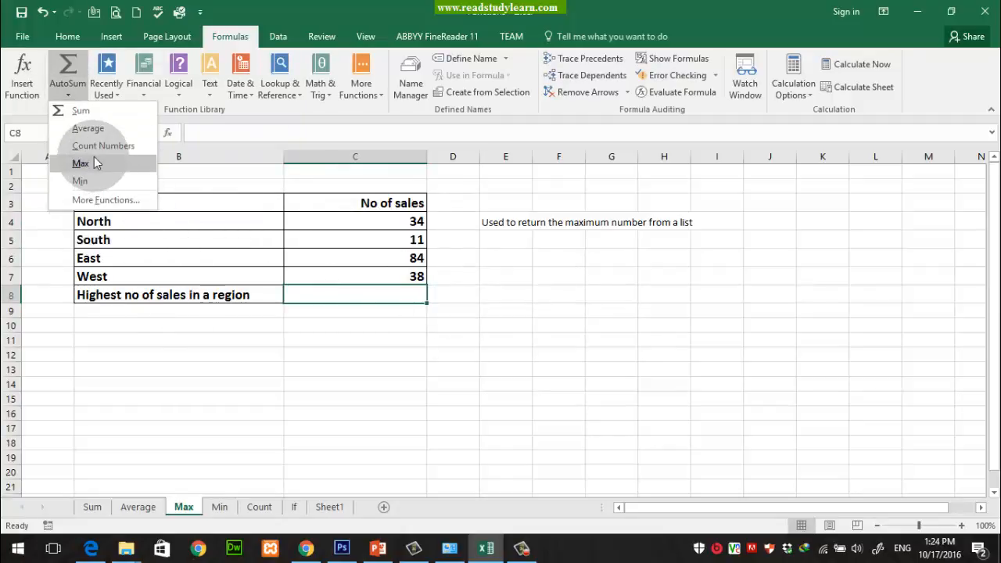
click(93, 163)
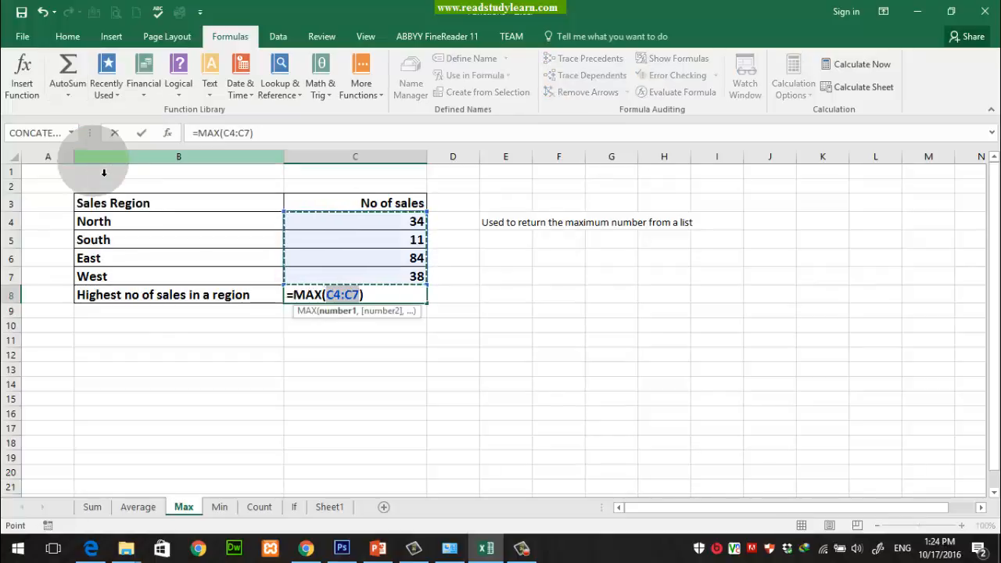
drag(293, 296, 318, 303)
click(373, 301)
click(324, 300)
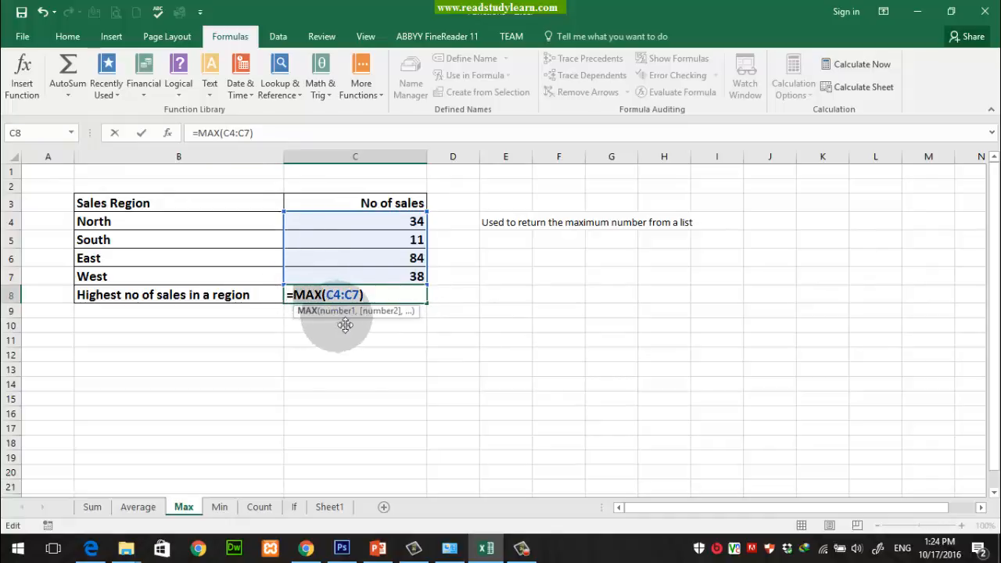
click(400, 305)
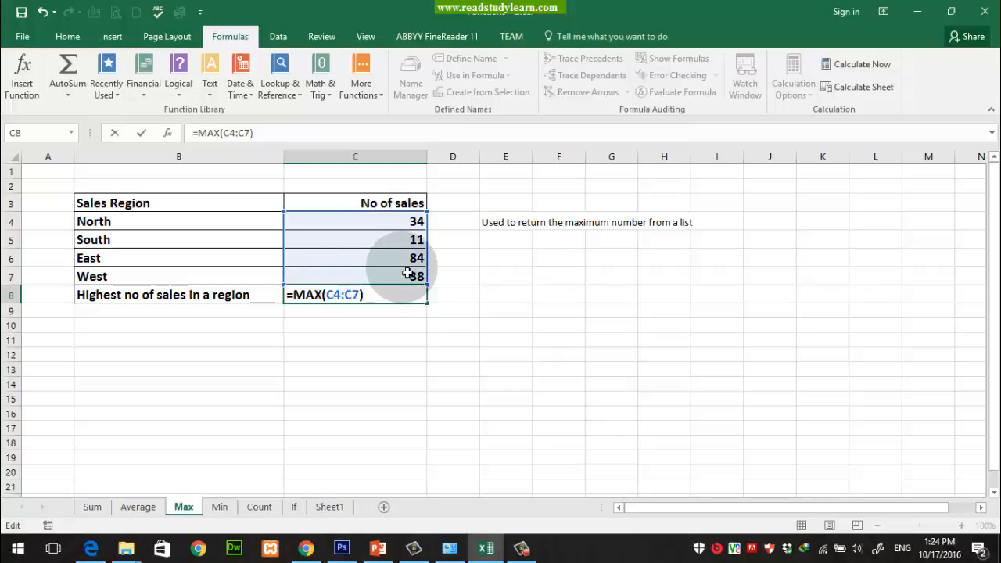
key(Return)
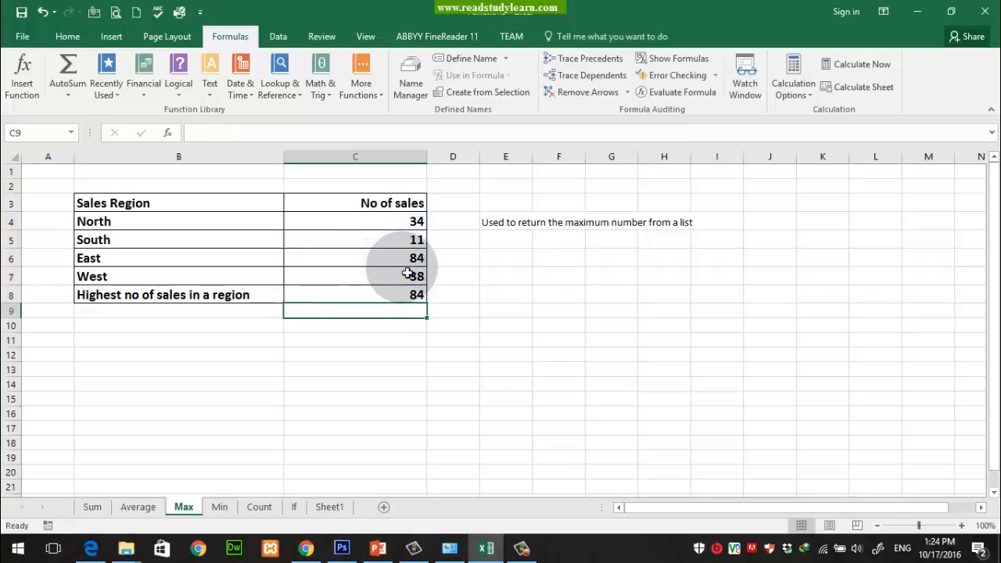
click(405, 296)
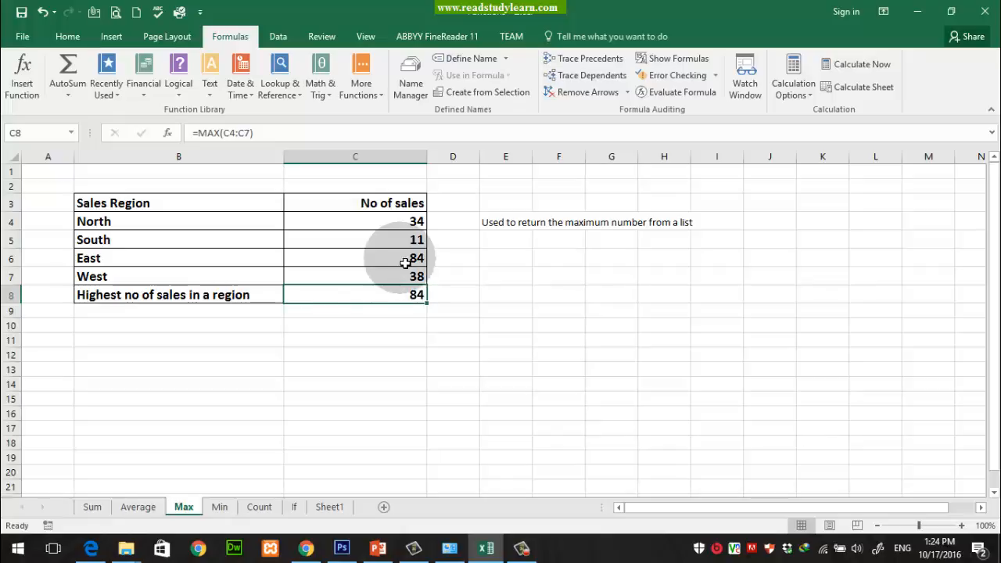
click(405, 262)
drag(404, 223, 405, 278)
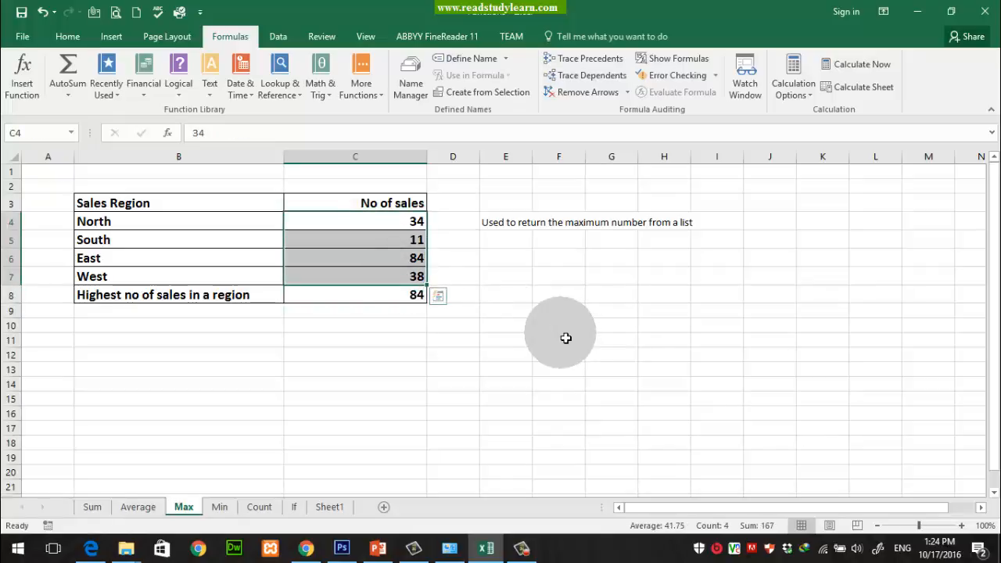
click(322, 296)
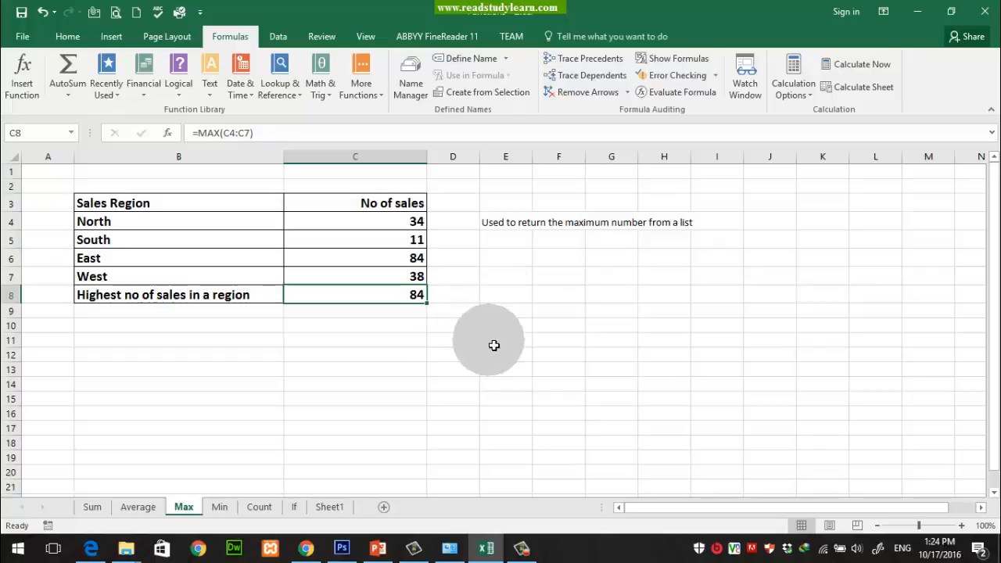
Copy the text of the =MAX(C4:C7) formula from C8 on the Max worksheet.
click(219, 506)
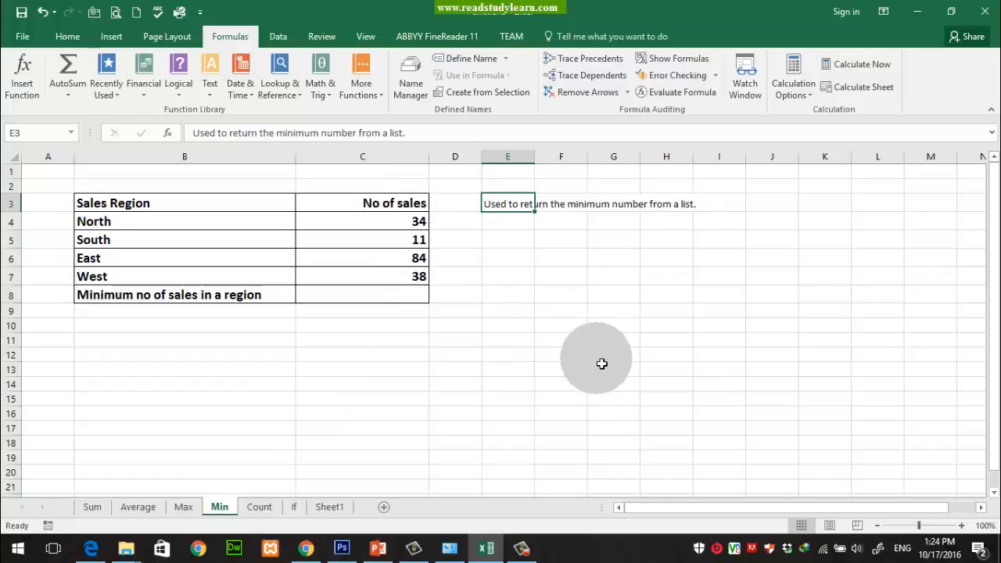
click(183, 507)
right_click(364, 302)
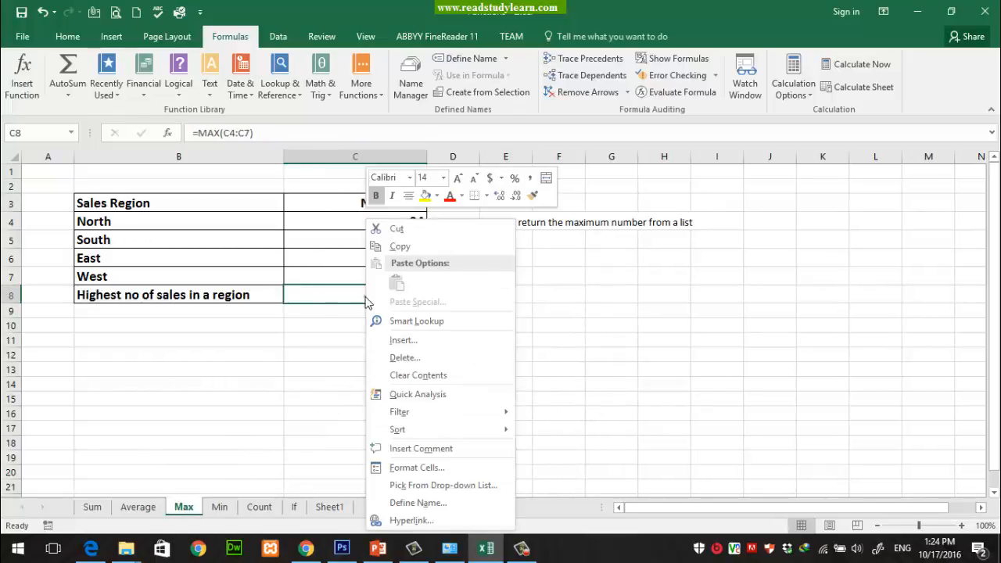
click(261, 137)
drag(279, 138, 193, 136)
right_click(219, 134)
click(251, 161)
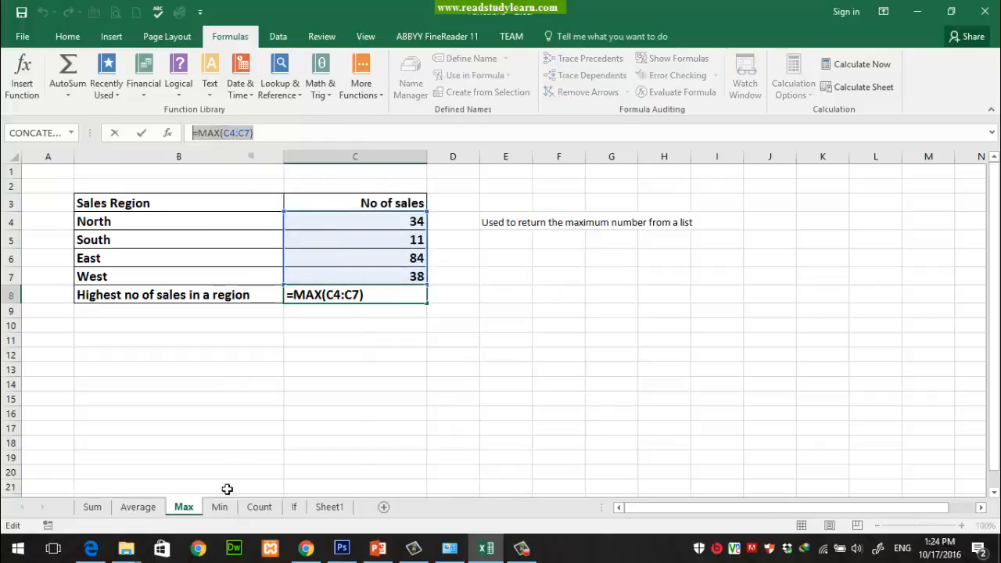
click(219, 507)
click(358, 300)
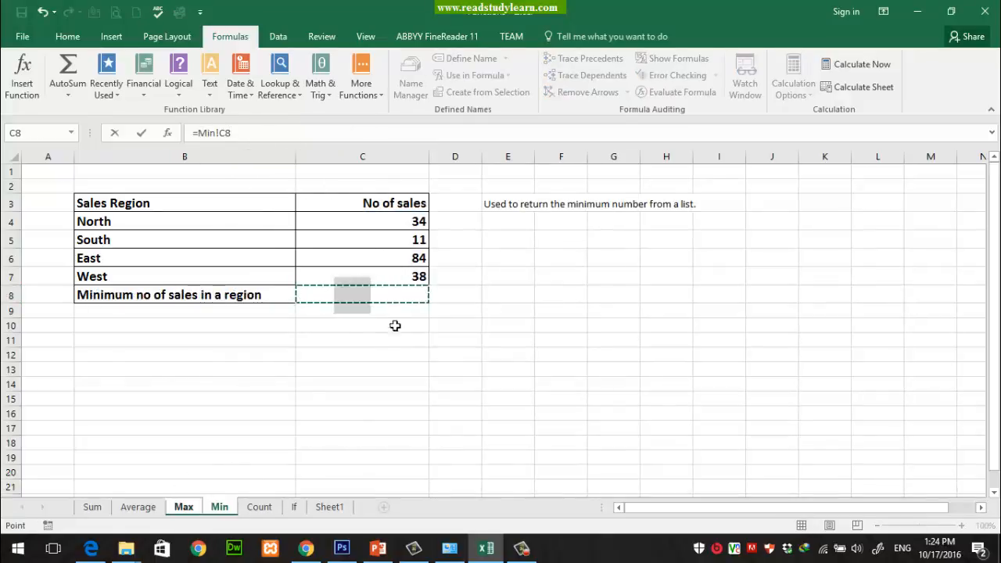
key(Escape)
click(394, 302)
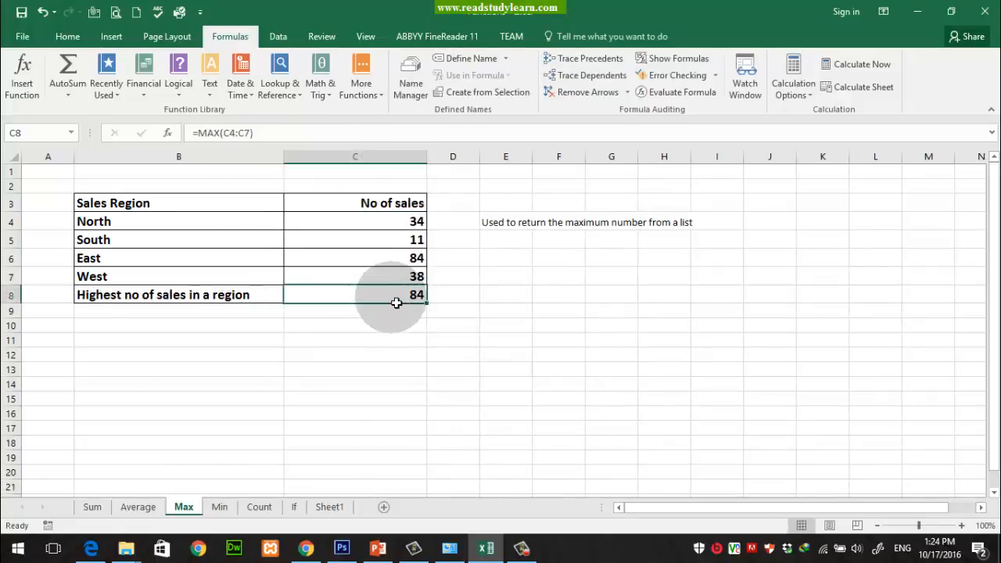
Paste the copied MAX formula into C8 on the Min worksheet.
click(219, 507)
right_click(351, 302)
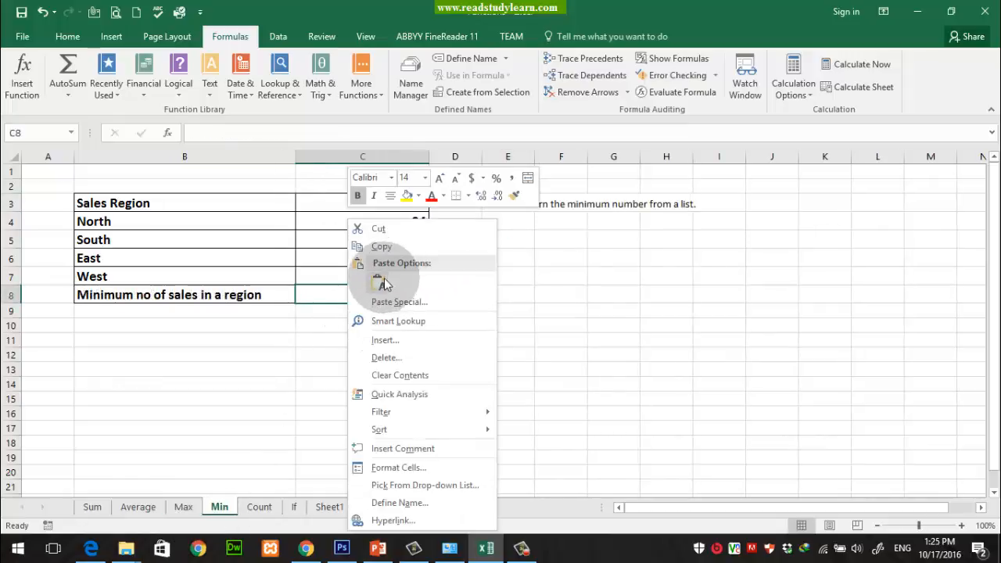
click(379, 285)
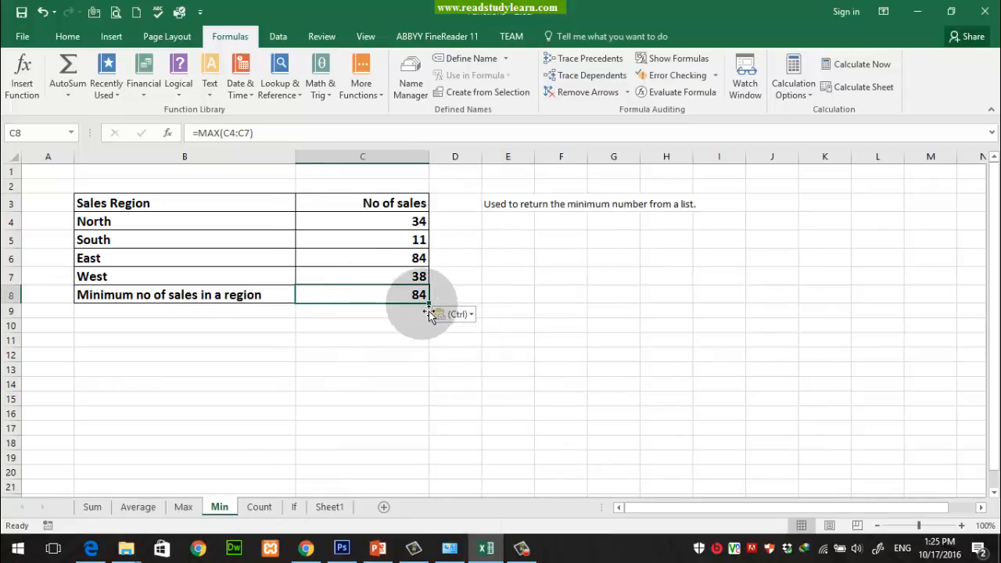
Change the formula in C8 to =MIN(C4:C7) and check its result against the regional sales figures.
double_click(342, 294)
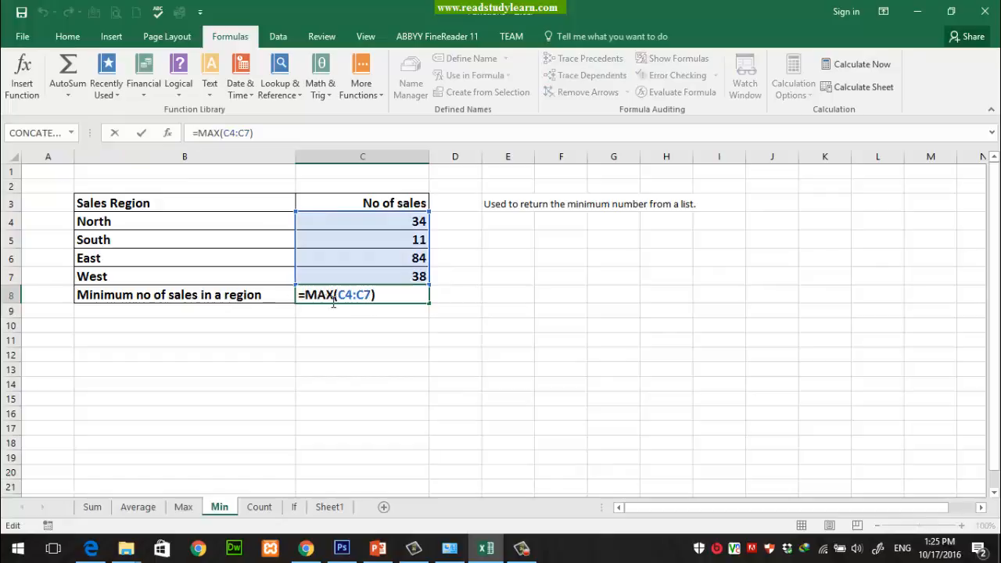
click(333, 297)
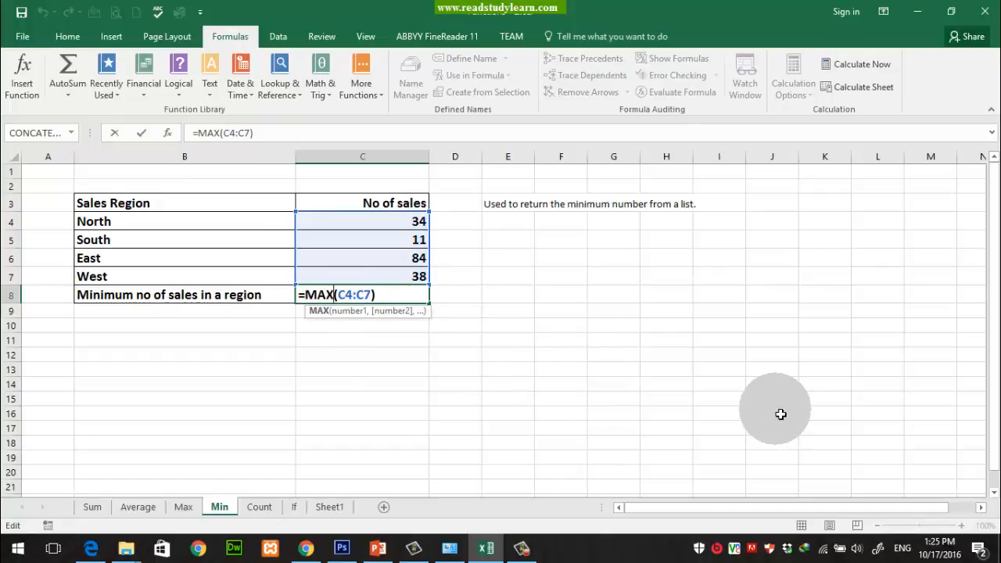
key(BackSpace)
key(BackSpace)
key(BackSpace)
text(min)
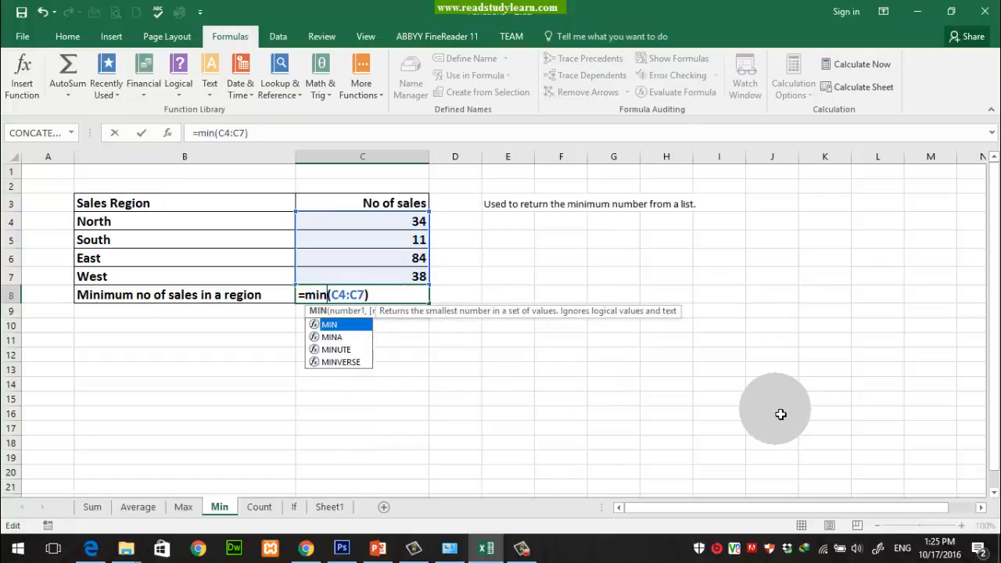
key(Return)
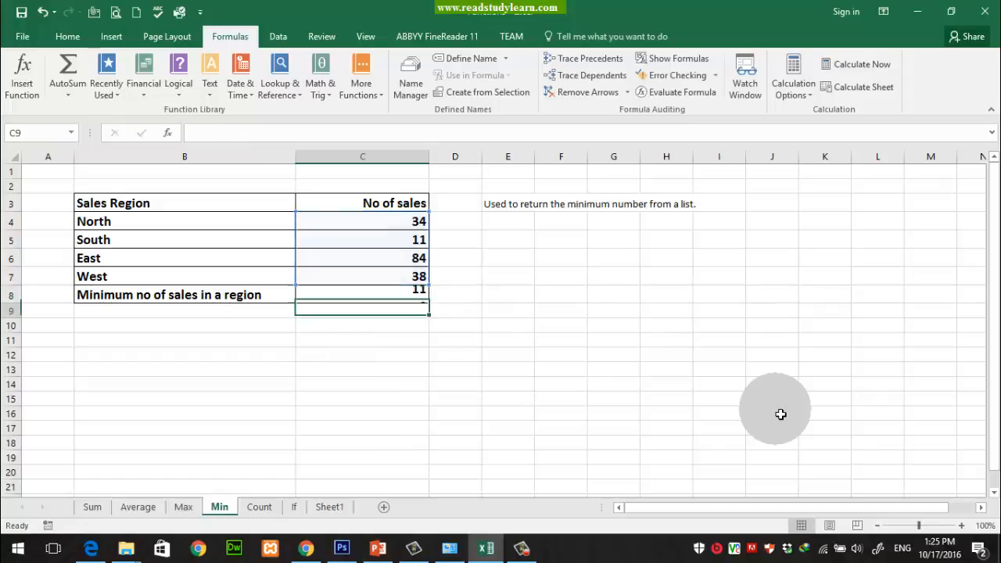
click(381, 294)
click(415, 239)
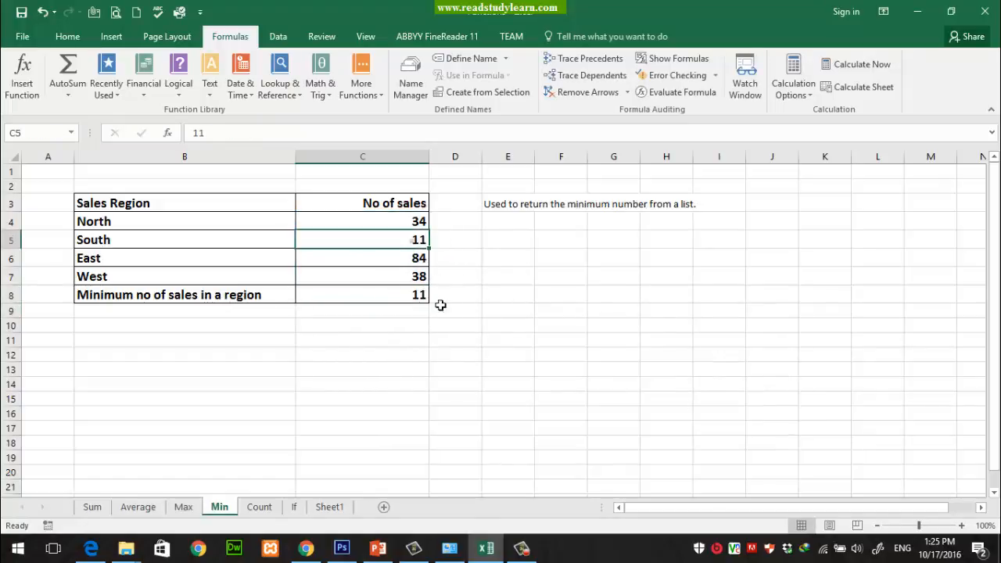
click(402, 265)
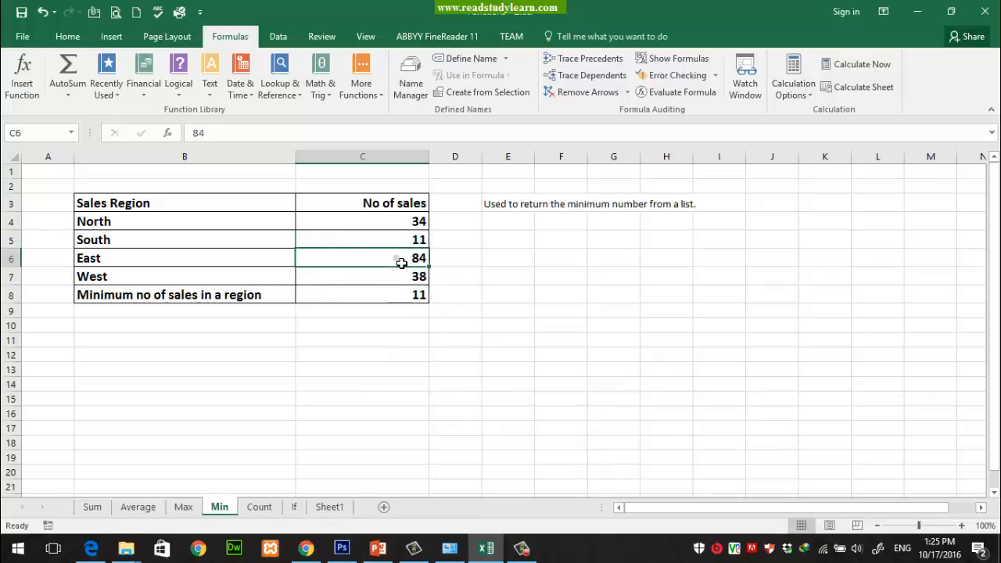
click(401, 262)
click(409, 297)
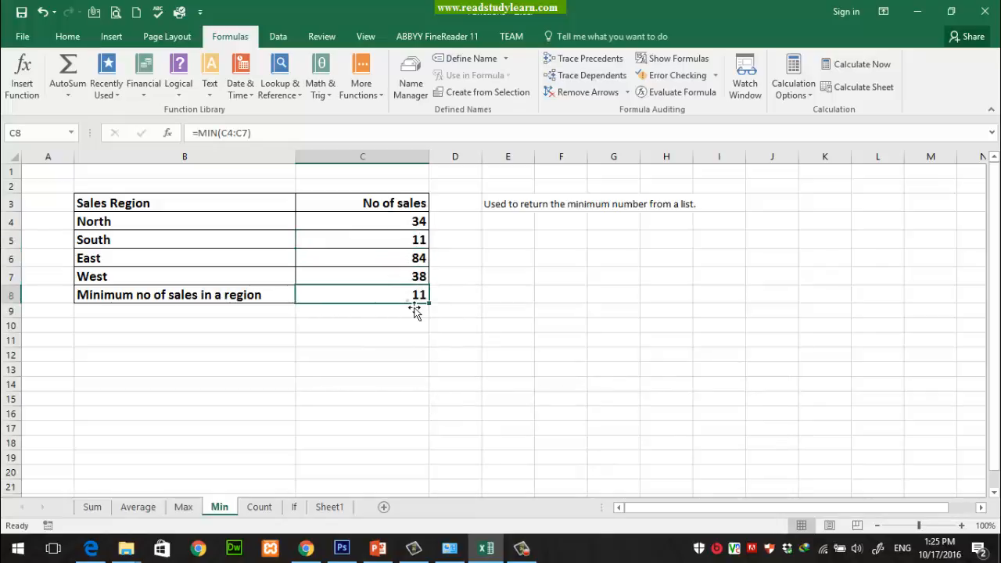
Clear the minimum formula from C8 and enter the labels MIN in E7 and Max in F7.
key(Delete)
click(414, 308)
click(530, 281)
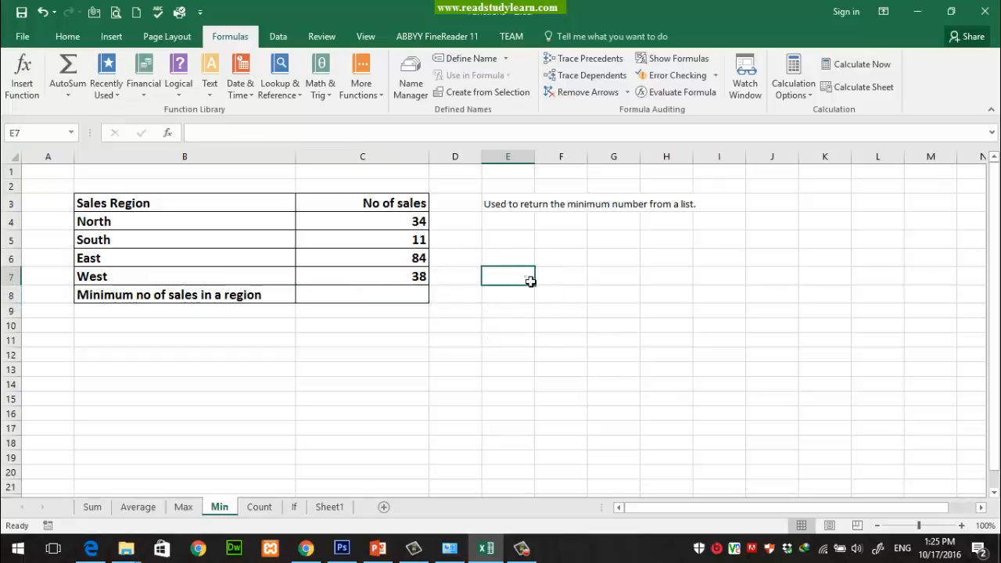
text(MIN)
key(Tab)
text(Max)
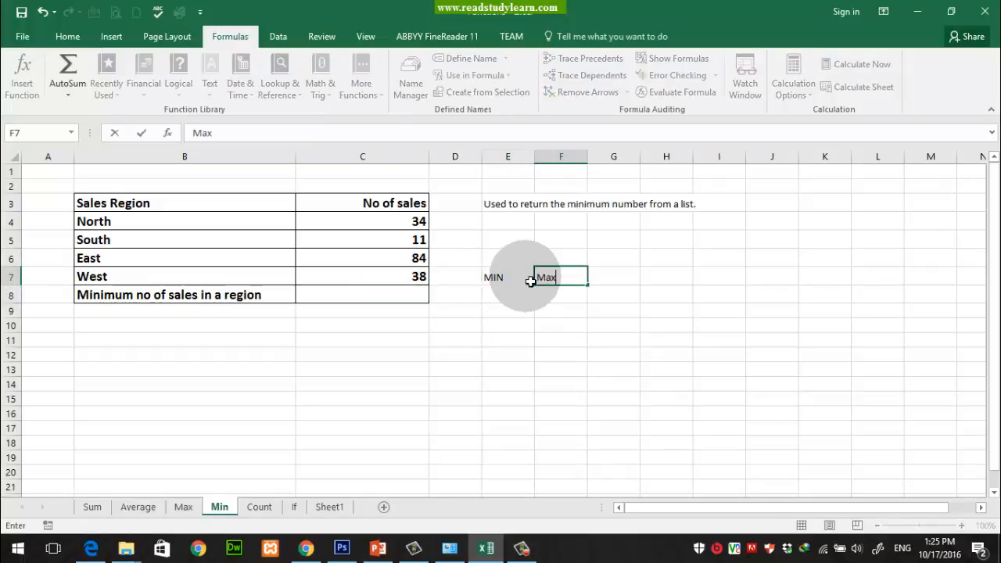
key(Return)
Center the MIN and Max labels in E7:F7 and make them bold.
drag(531, 281, 579, 278)
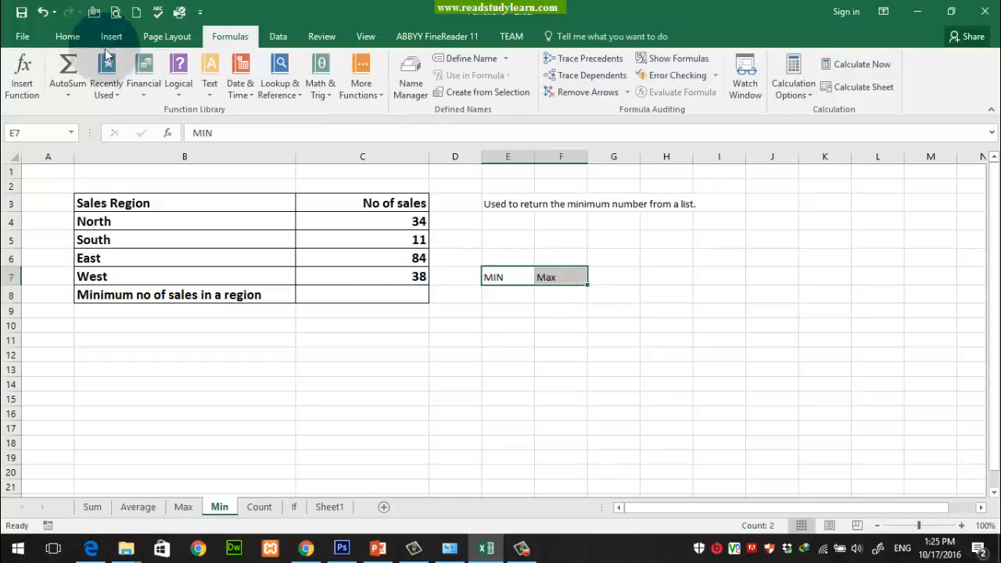
click(67, 36)
click(310, 86)
click(294, 86)
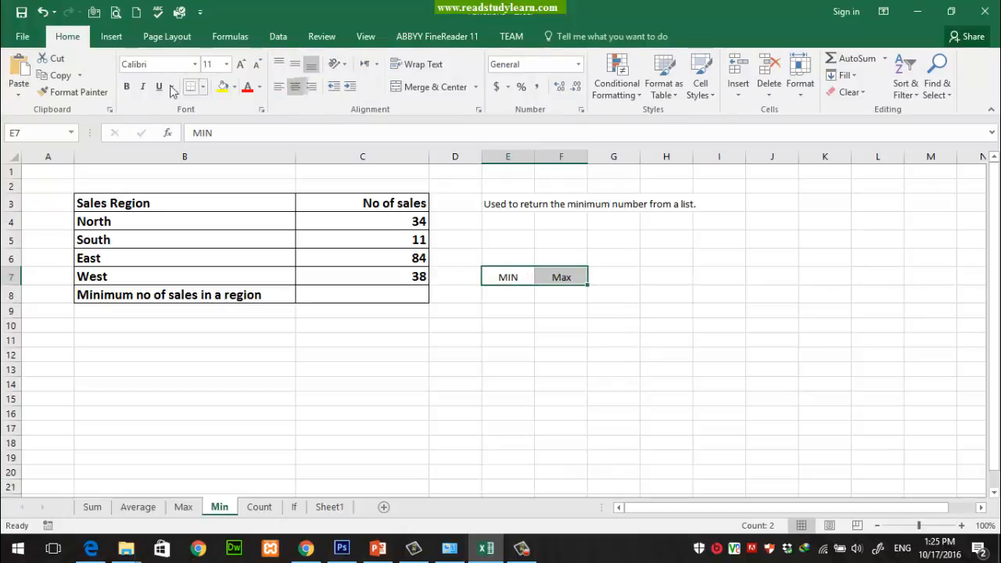
click(207, 65)
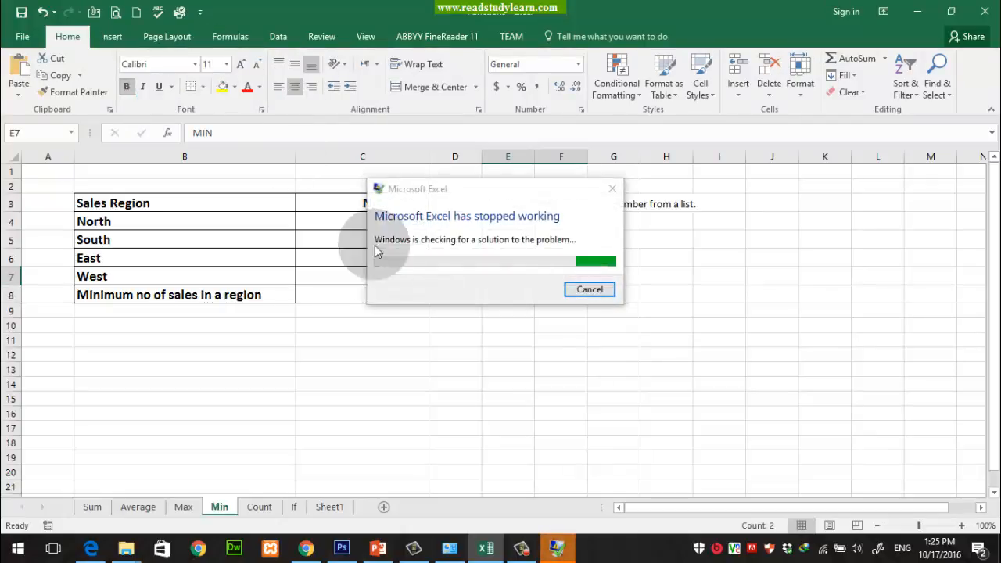
Cancel the search for a solution and the information recovery after the Excel crash.
click(588, 291)
click(593, 319)
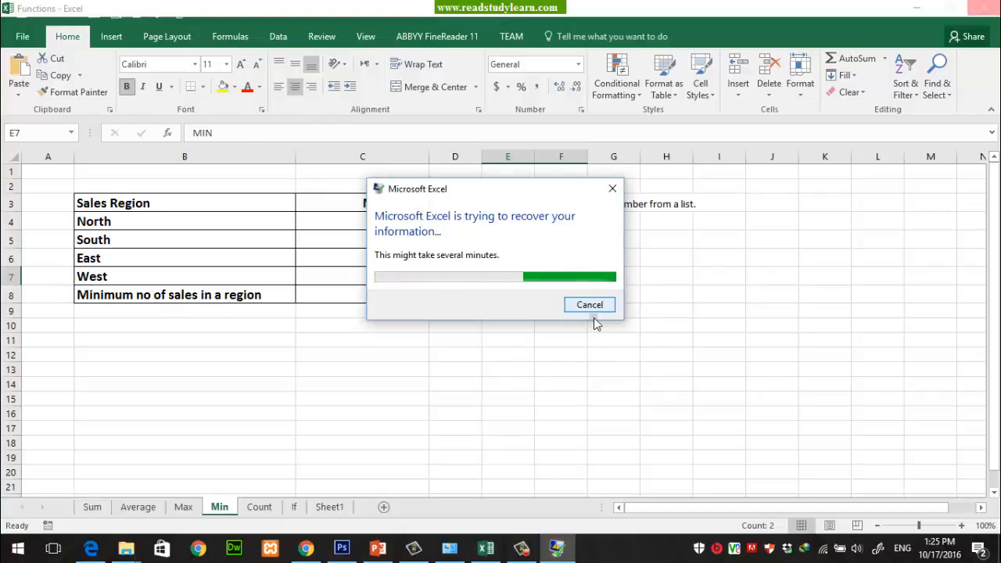
click(593, 318)
click(591, 279)
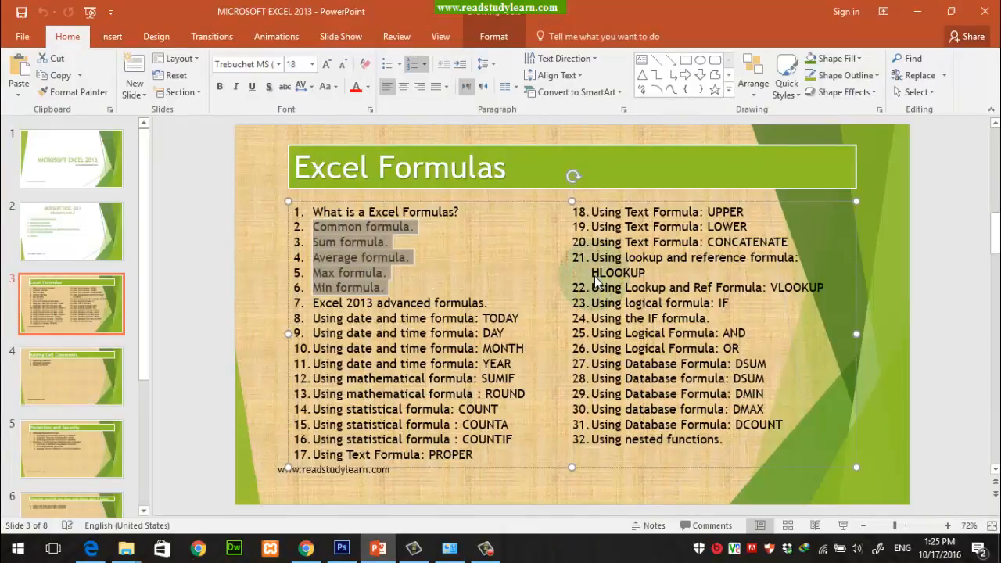
Relaunch Excel with the run command excel and reopen the recent Functions workbook, maximized and without the document recovery list.
key(super+r)
text(exce)
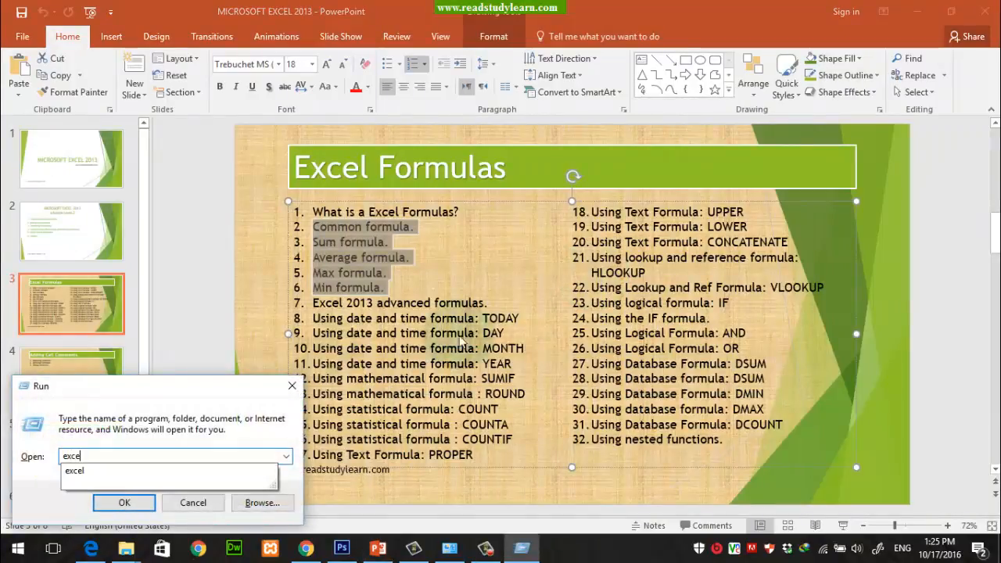
click(92, 470)
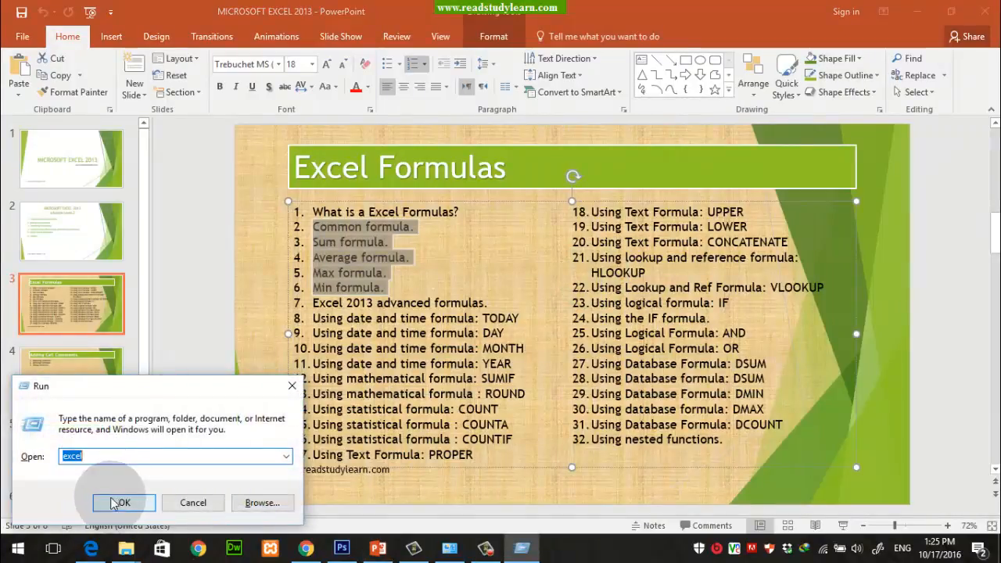
click(125, 503)
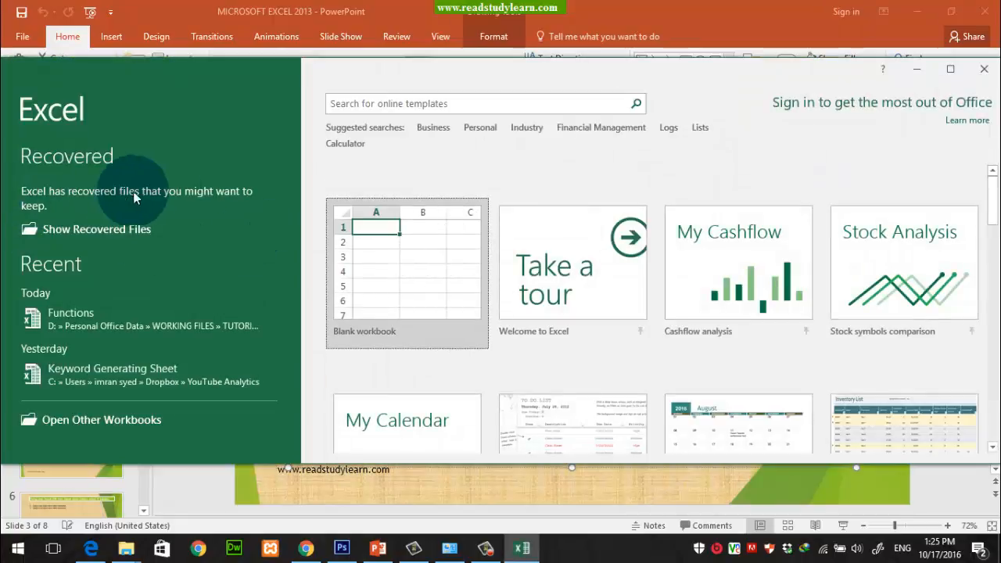
click(125, 321)
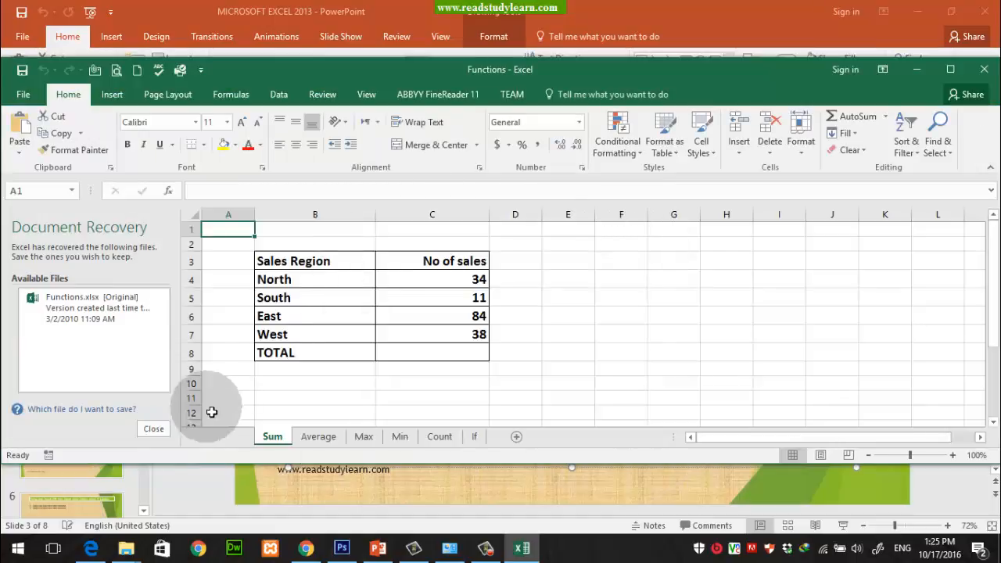
click(157, 427)
click(950, 69)
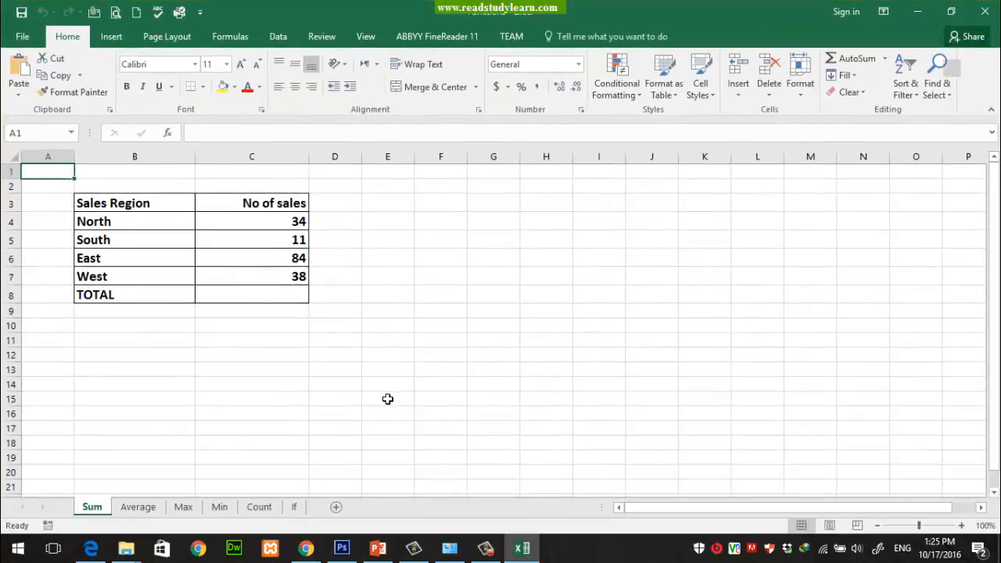
On the Min sheet, enter the labels Min in E7 and Max in F7 and select both cells for formatting.
click(219, 507)
click(532, 282)
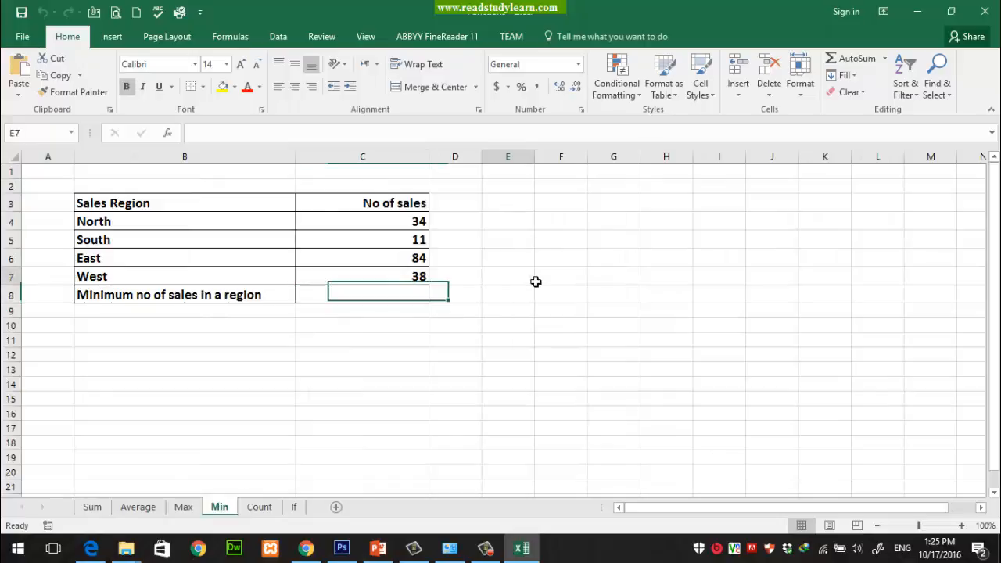
text(Min)
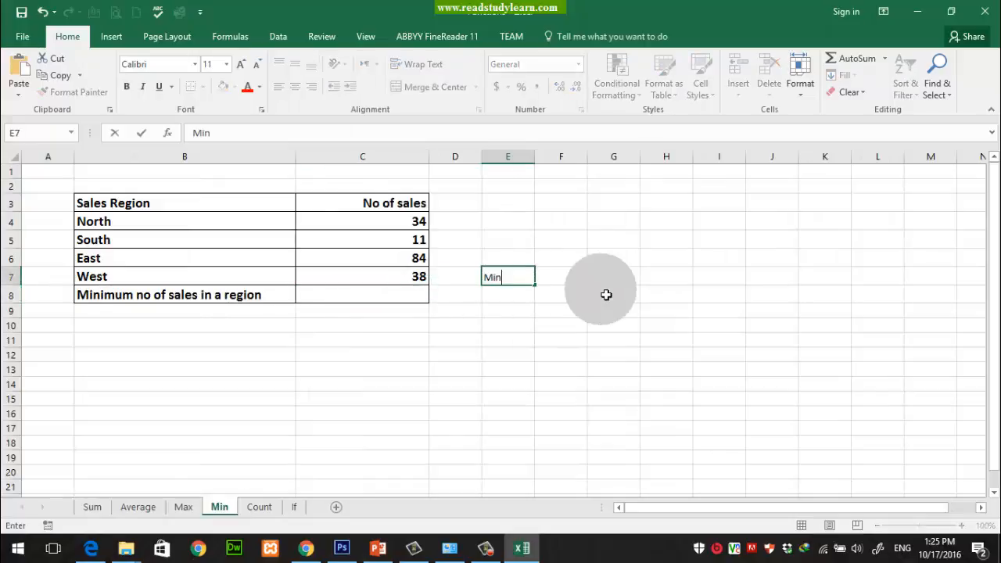
key(Tab)
text(Max)
key(Return)
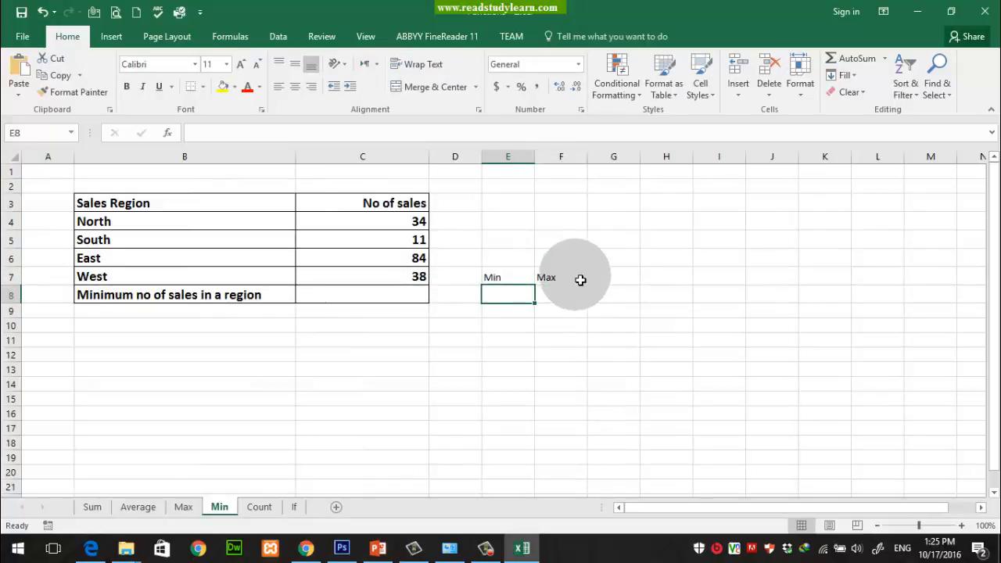
drag(581, 279, 504, 277)
click(221, 66)
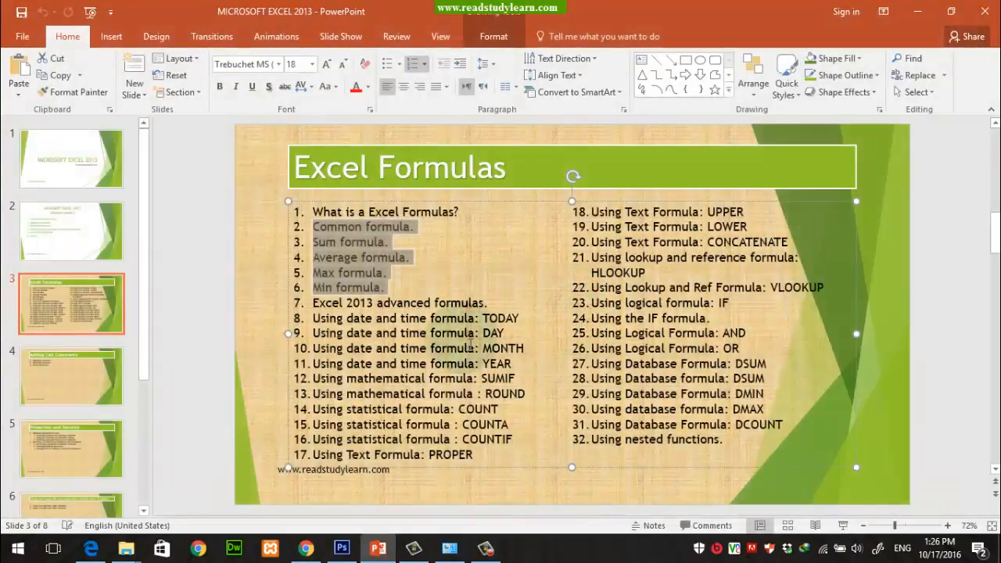
Relaunch Excel with the run command excel and maximize the Functions workbook window.
key(super+r)
text(exce)
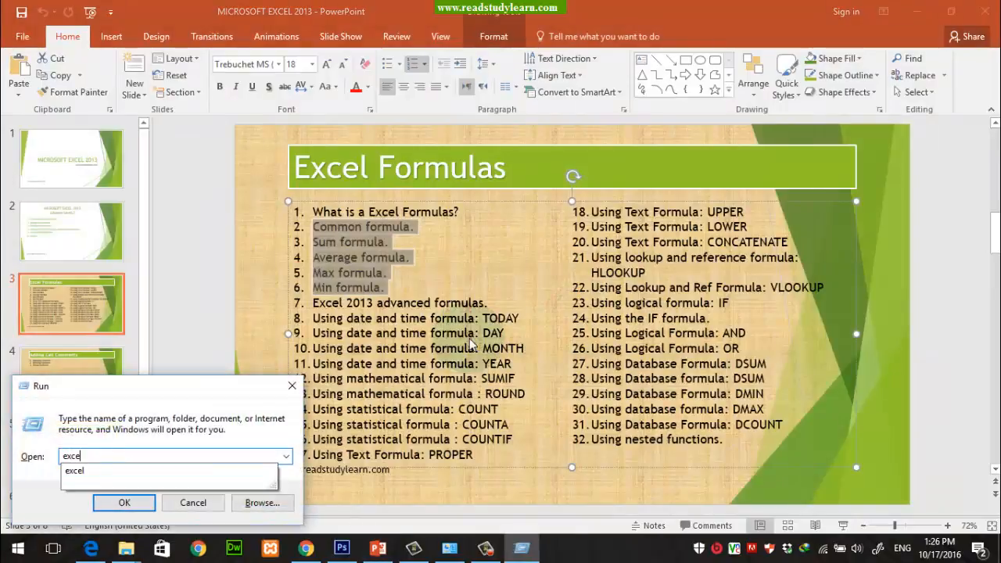
text(l)
key(Return)
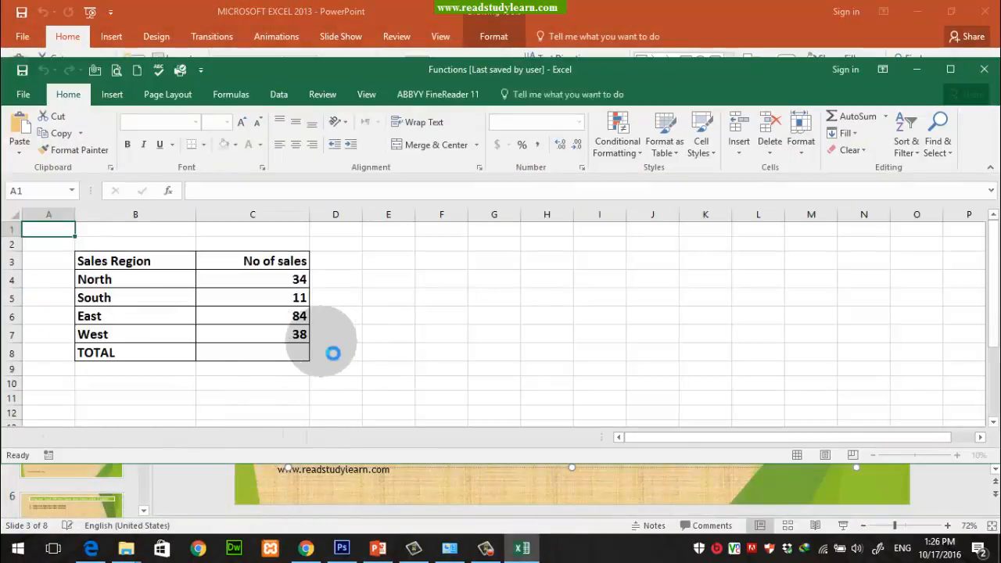
click(950, 68)
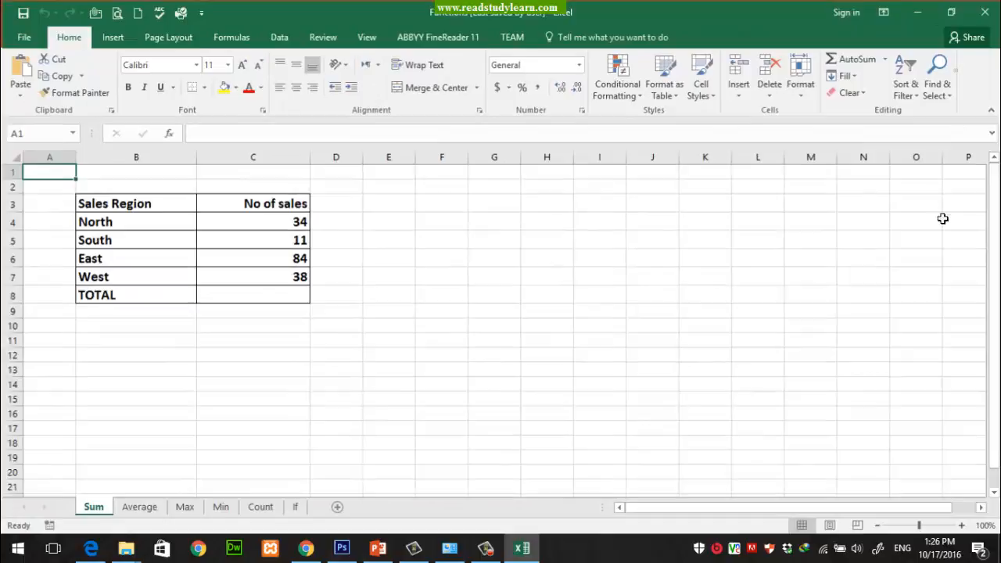
On the Sum sheet, enter the labels min in E7 and max in F7 and center them.
click(383, 284)
text(min)
click(420, 288)
text(mi)
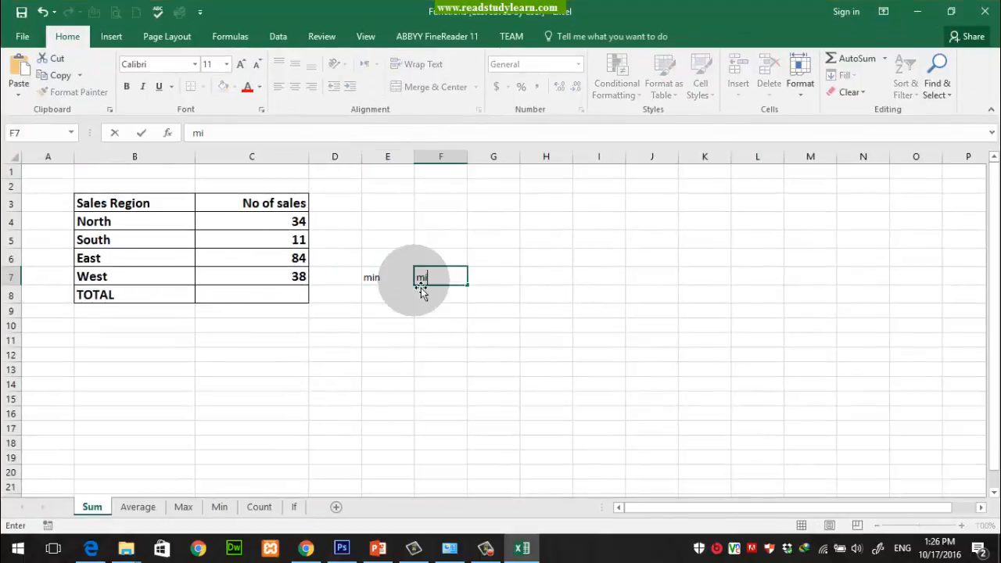
text(x)
key(Return)
drag(391, 277, 438, 278)
click(294, 86)
Enter a MIN formula in E8 that covers the sales figures in C4:C7.
click(399, 297)
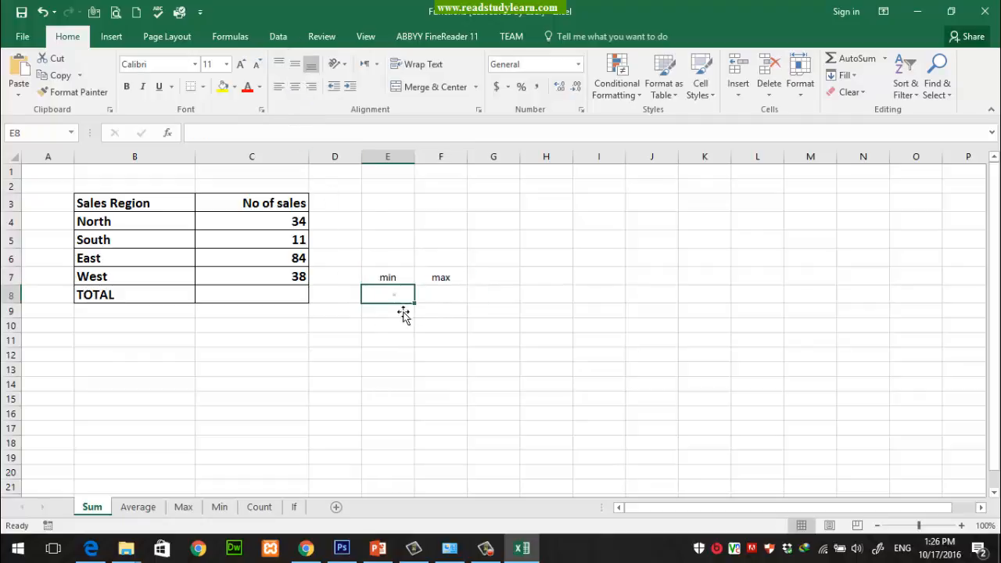
text(=)
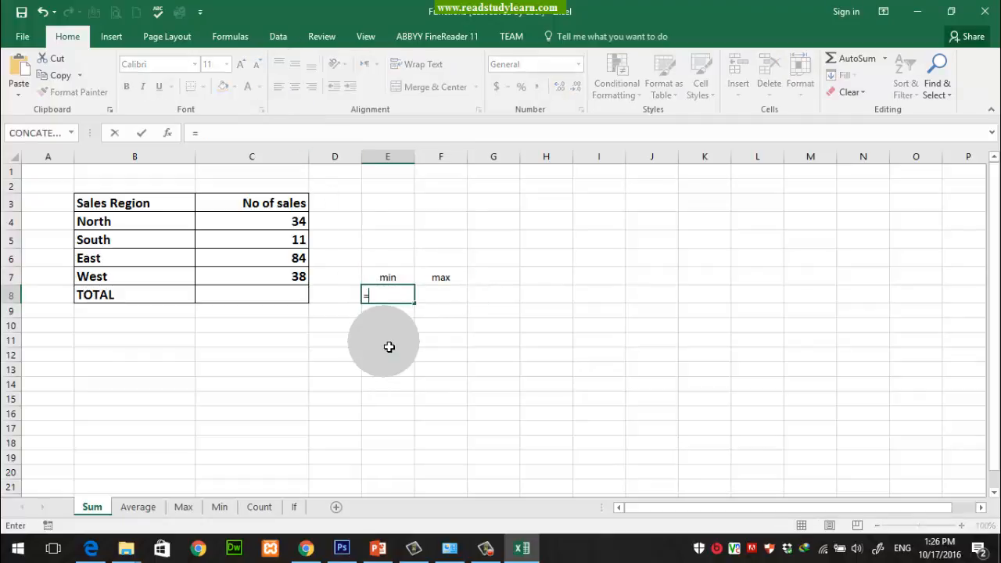
text(min()
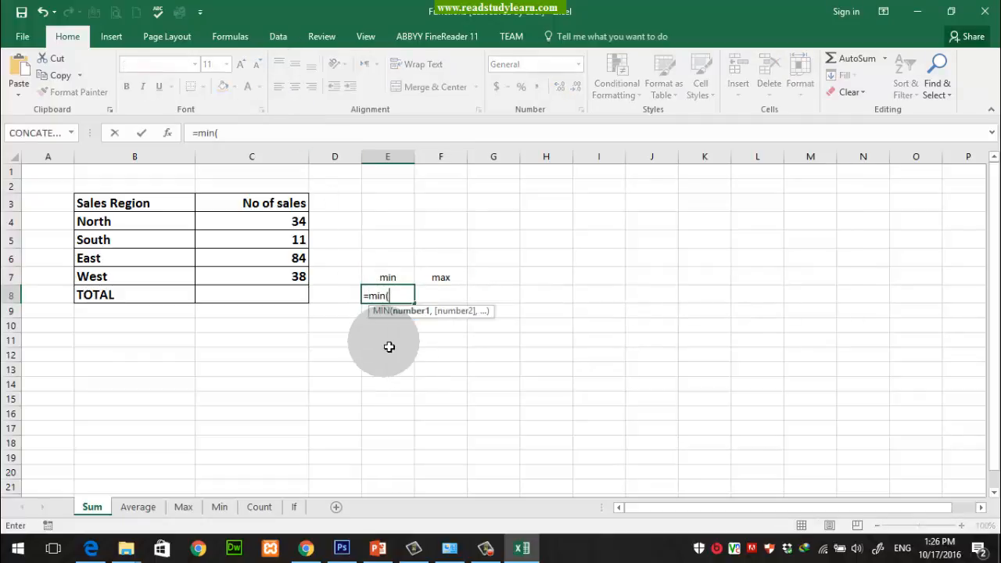
drag(295, 219, 291, 282)
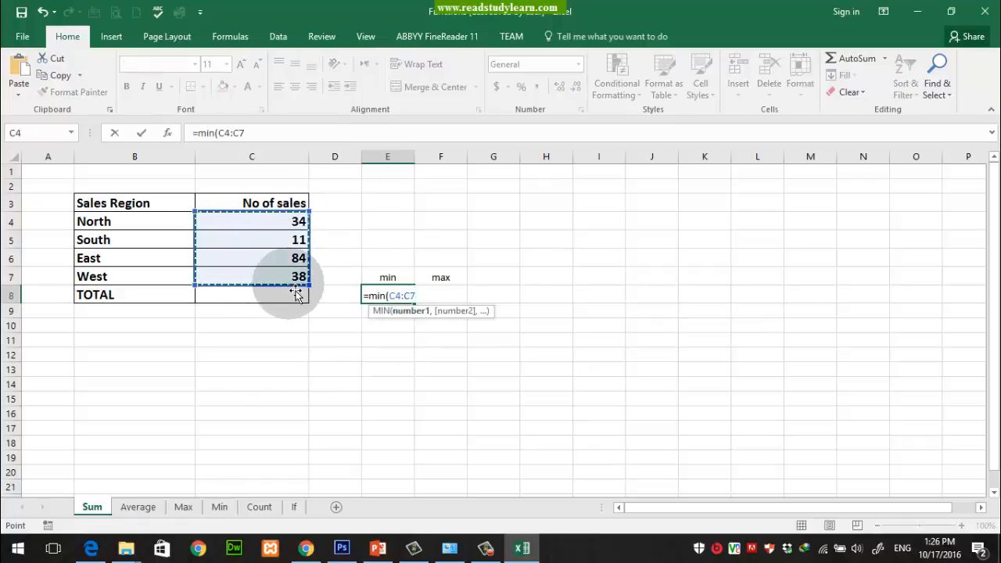
key(Return)
click(399, 297)
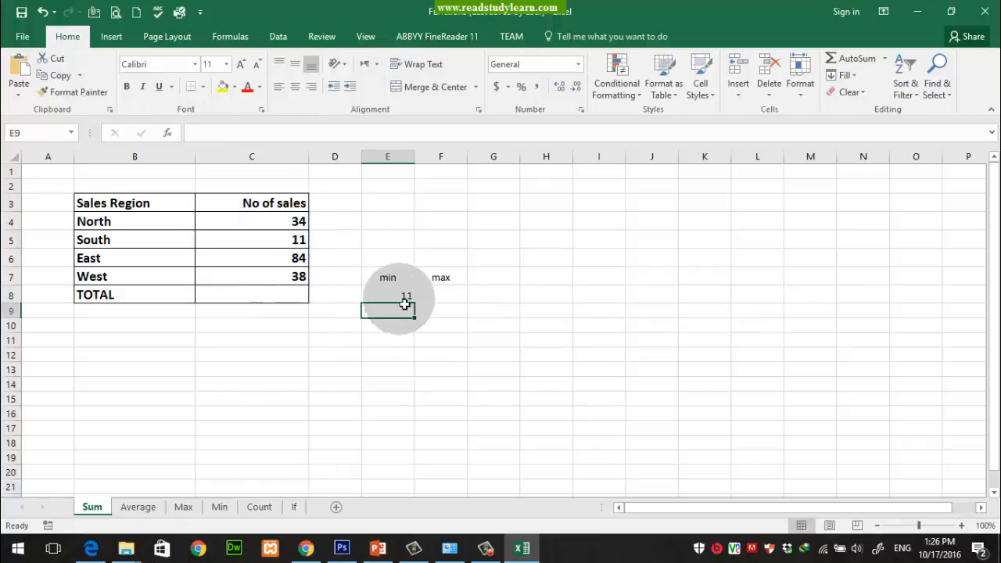
Enter a MAX formula in F8 that covers the sales figures in C4:C7.
click(458, 301)
text(=max)
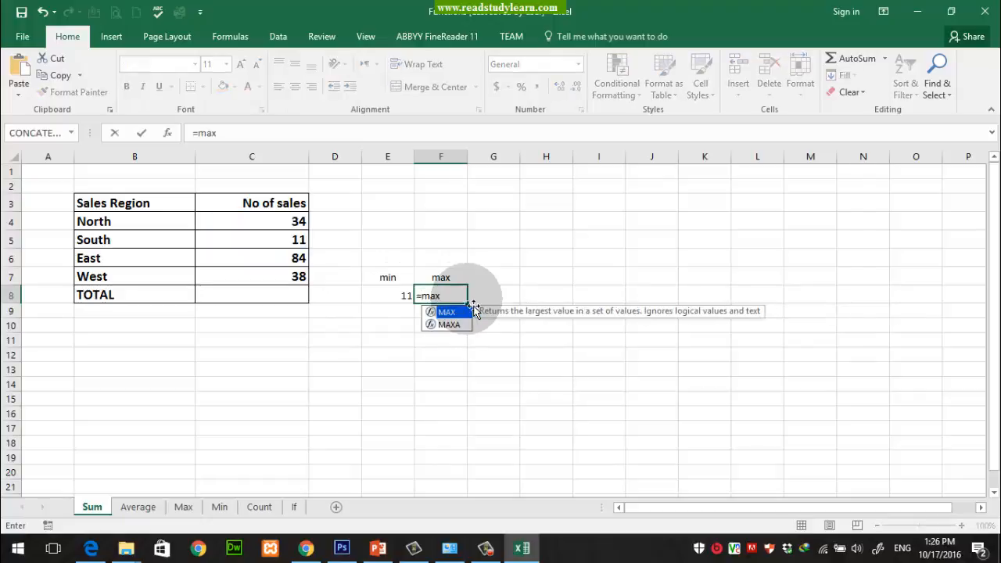
key(Tab)
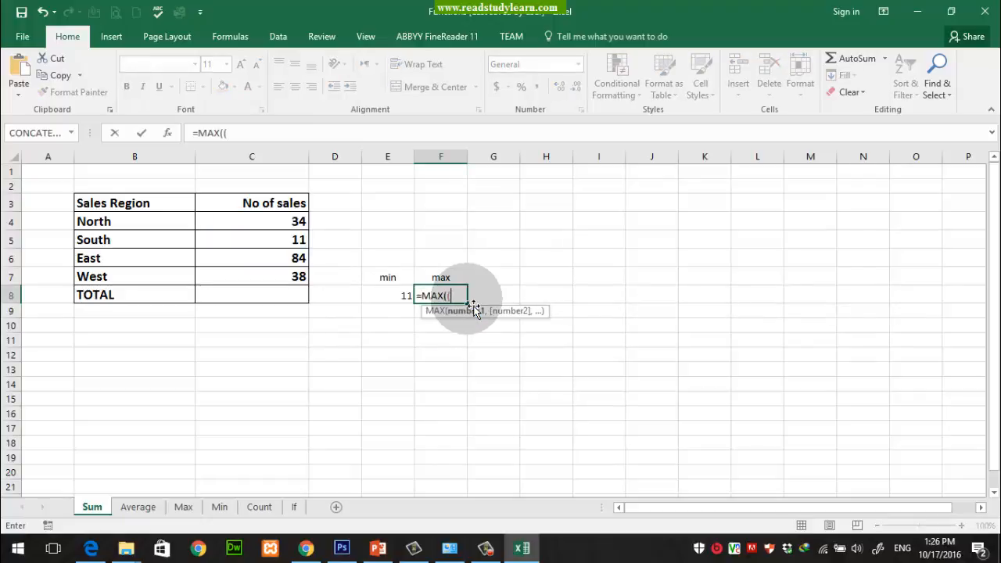
drag(257, 223, 261, 284)
key(Return)
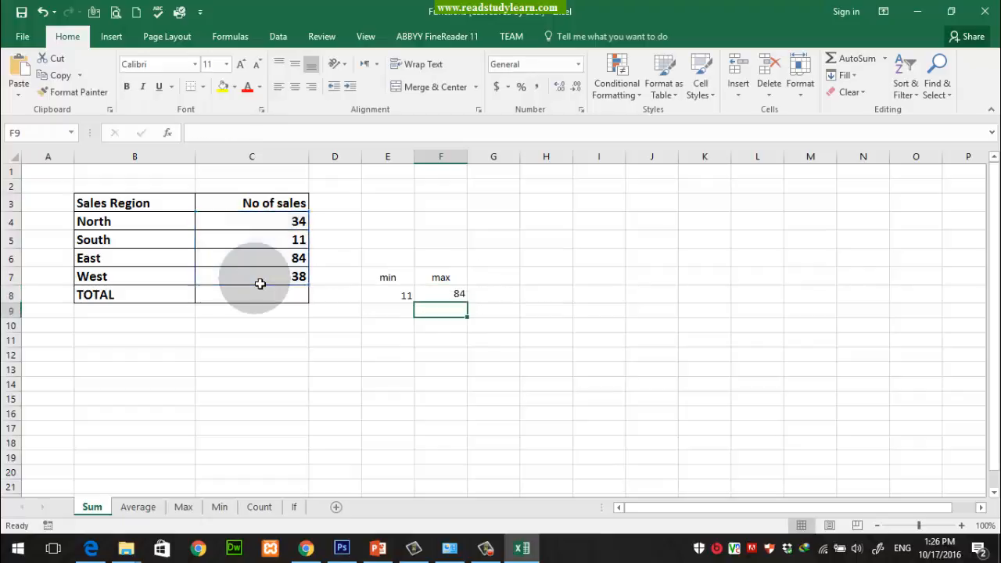
Center the minimum and maximum results in E8:F8.
drag(397, 294, 459, 302)
click(295, 86)
click(440, 354)
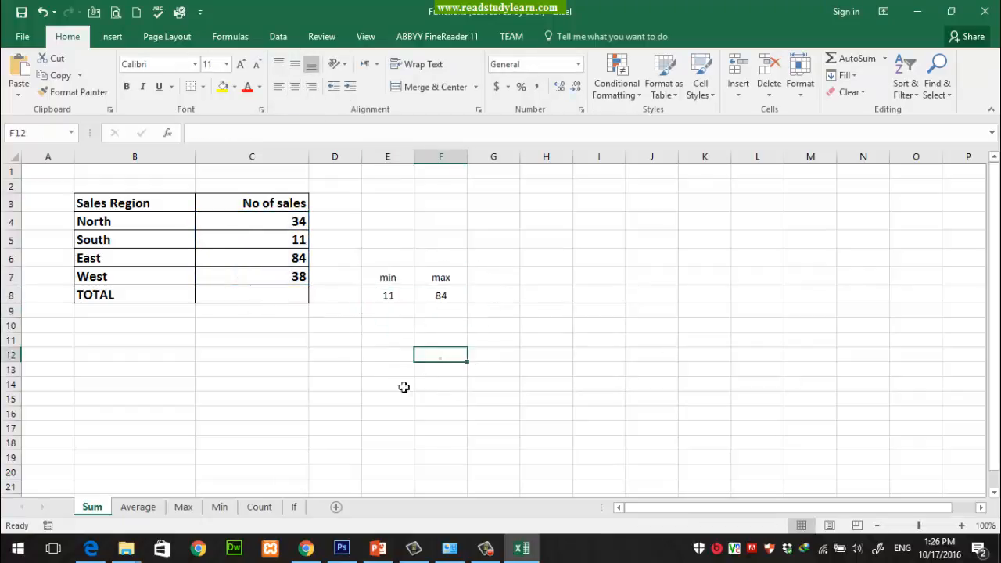
Review the sales figures and the Min, Max, Average and Sum sheets, and switch to the Excel Formulas slide in PowerPoint.
drag(301, 237, 299, 278)
click(423, 415)
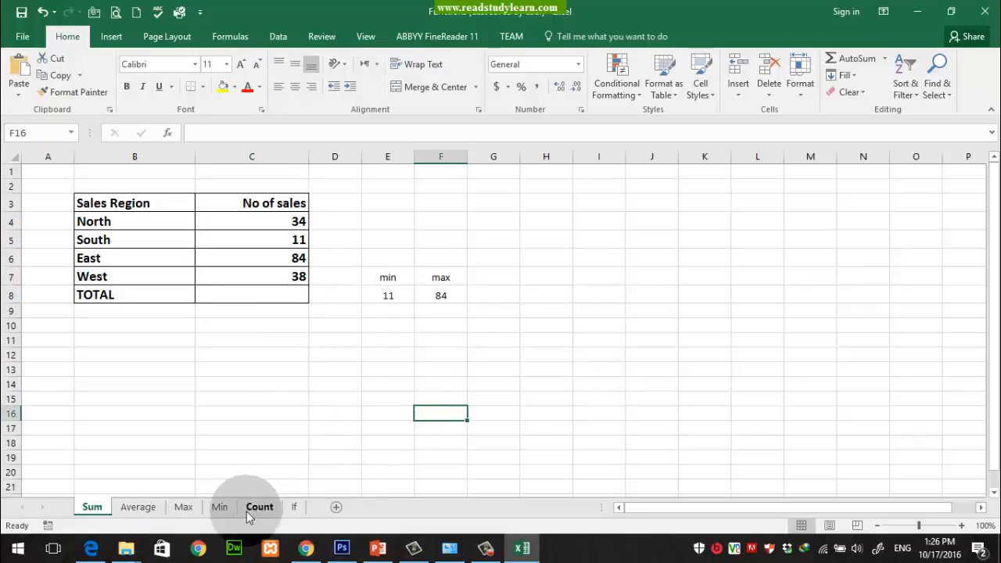
click(219, 507)
click(186, 507)
click(139, 508)
click(90, 507)
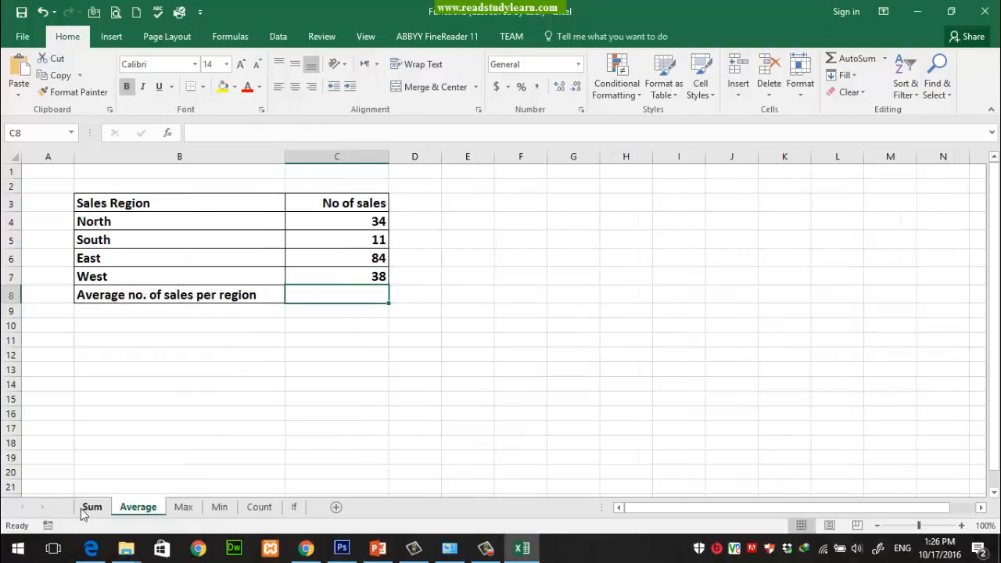
click(378, 549)
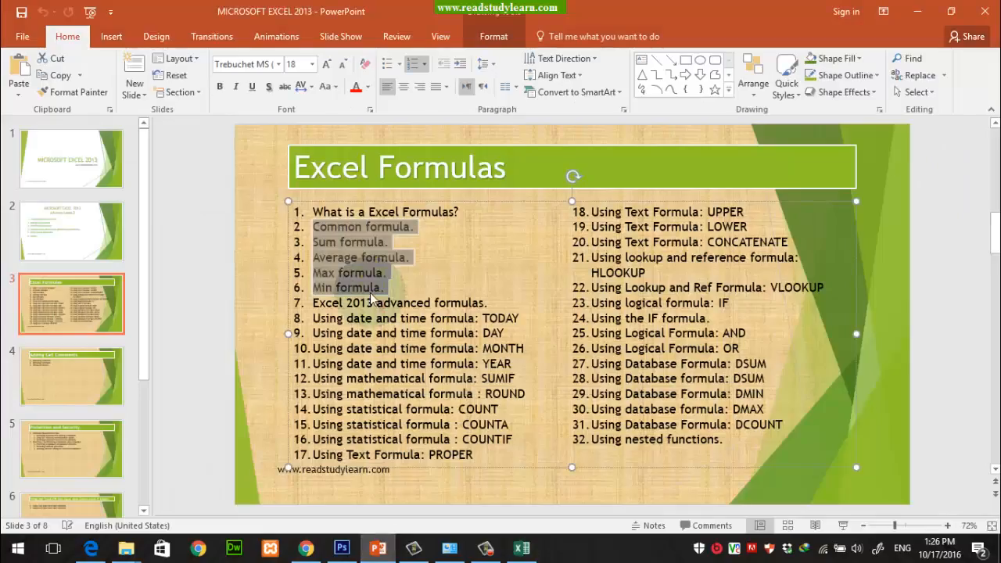